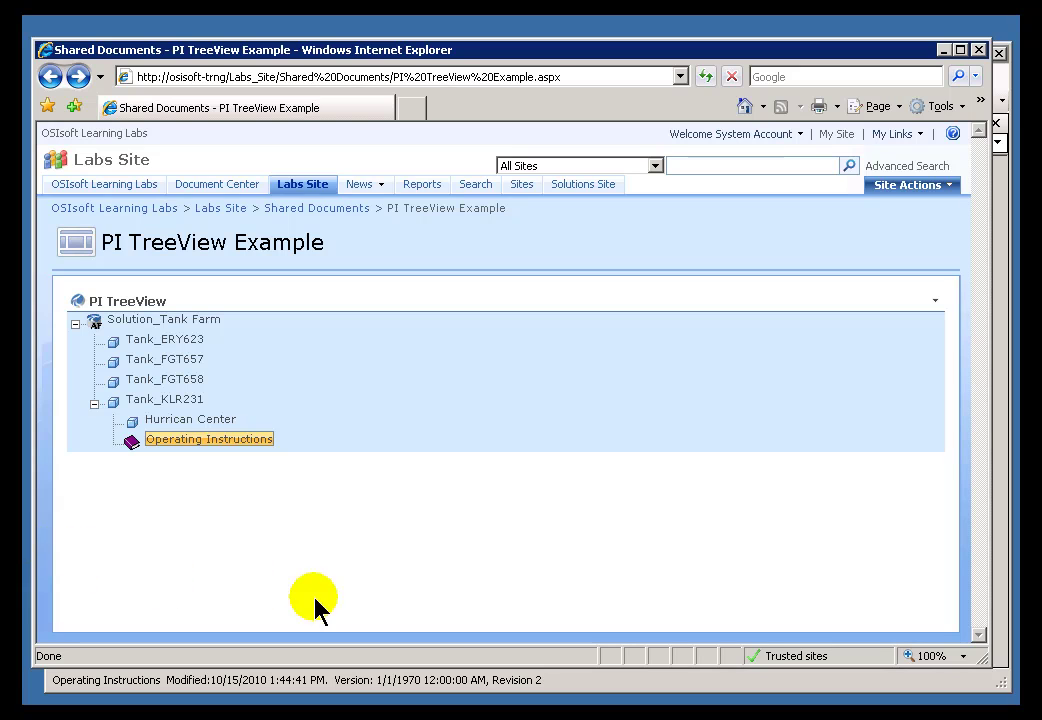
- Review the PI TreeView settings, including Attribute Parents, then enter and exit page edit mode
click(935, 302)
click(847, 366)
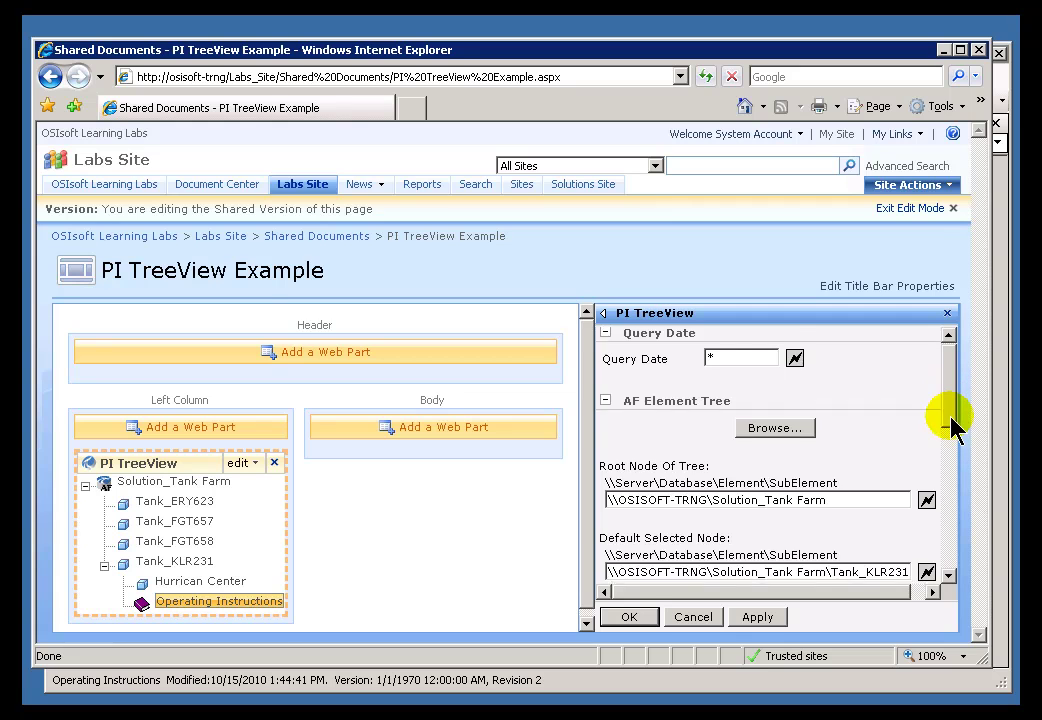
drag(951, 427, 951, 477)
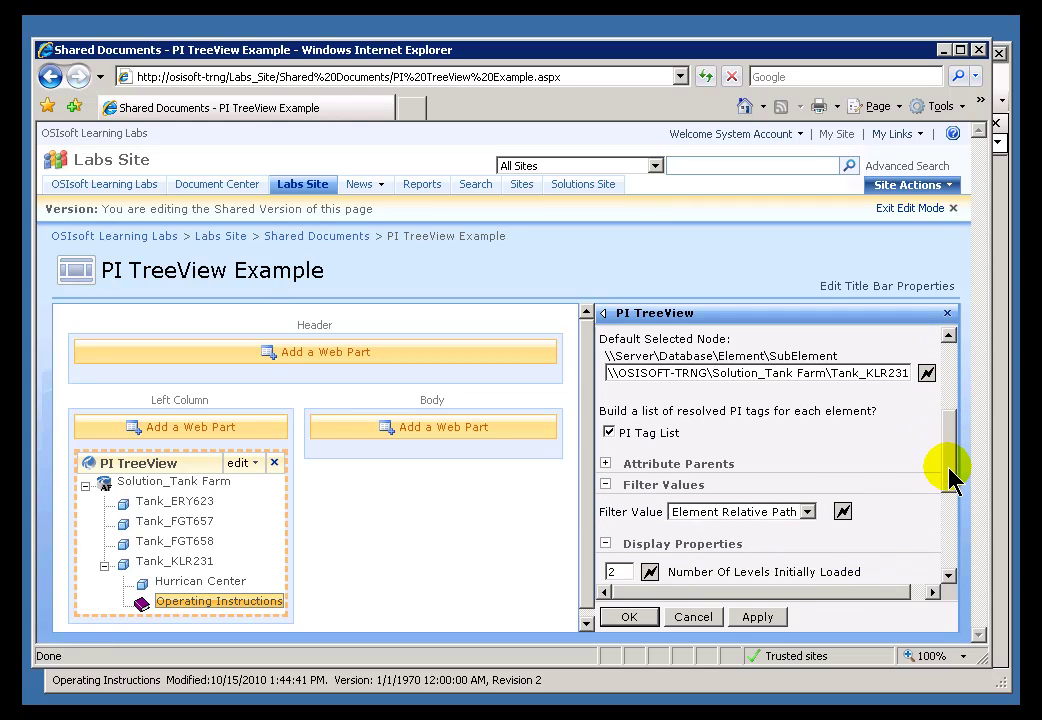
click(606, 458)
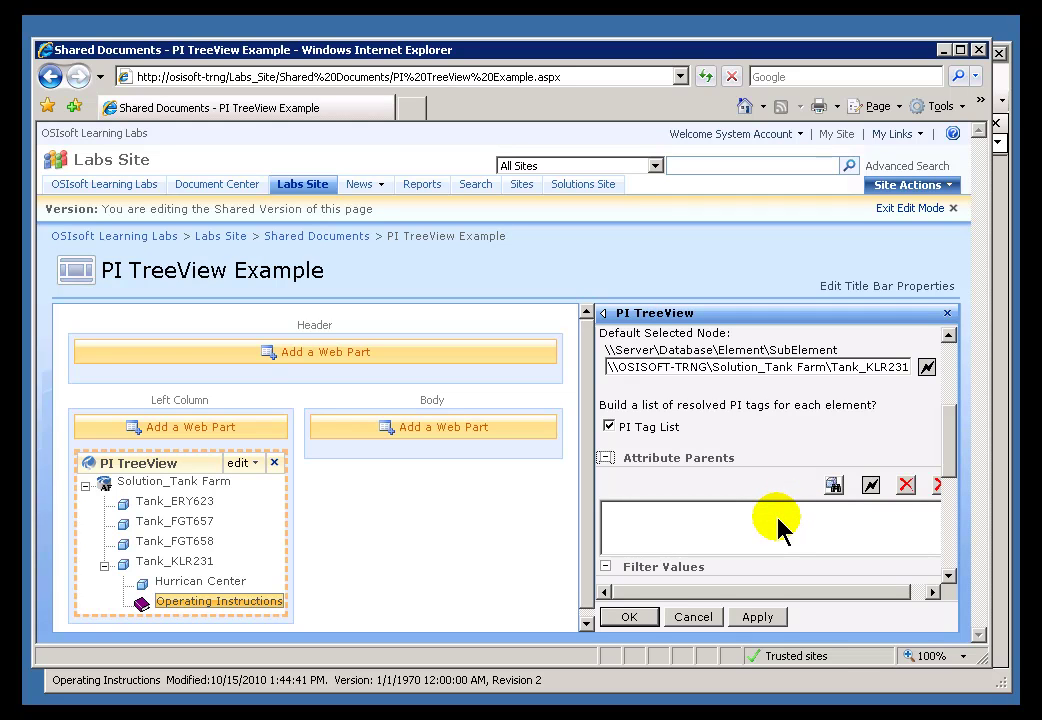
click(697, 618)
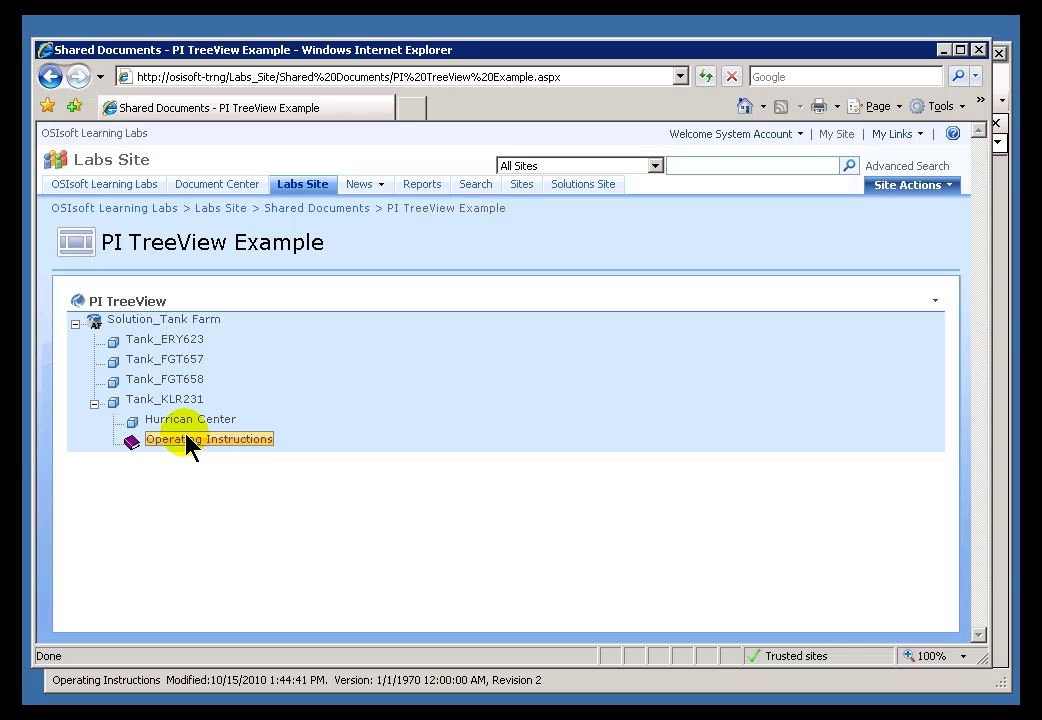
click(924, 188)
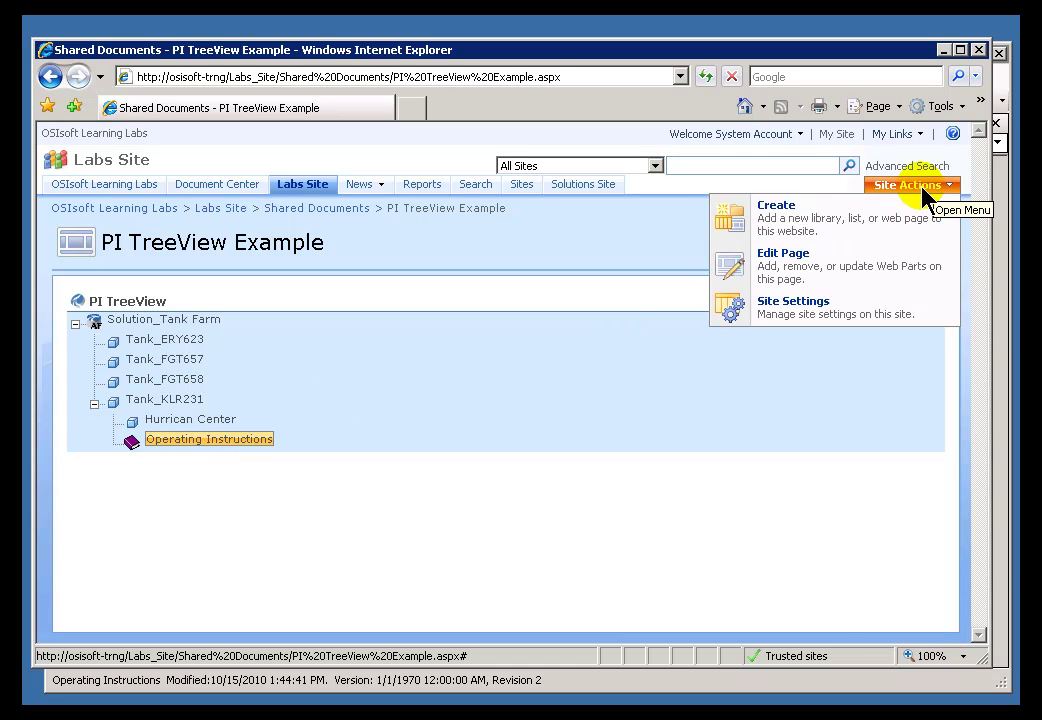
click(770, 262)
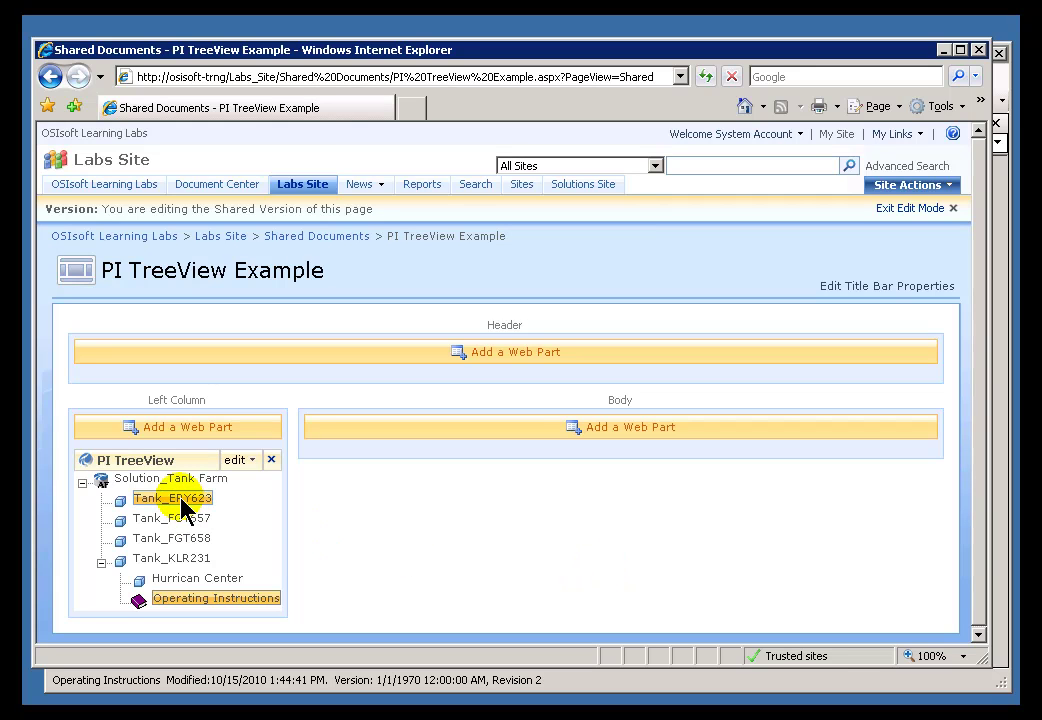
click(897, 210)
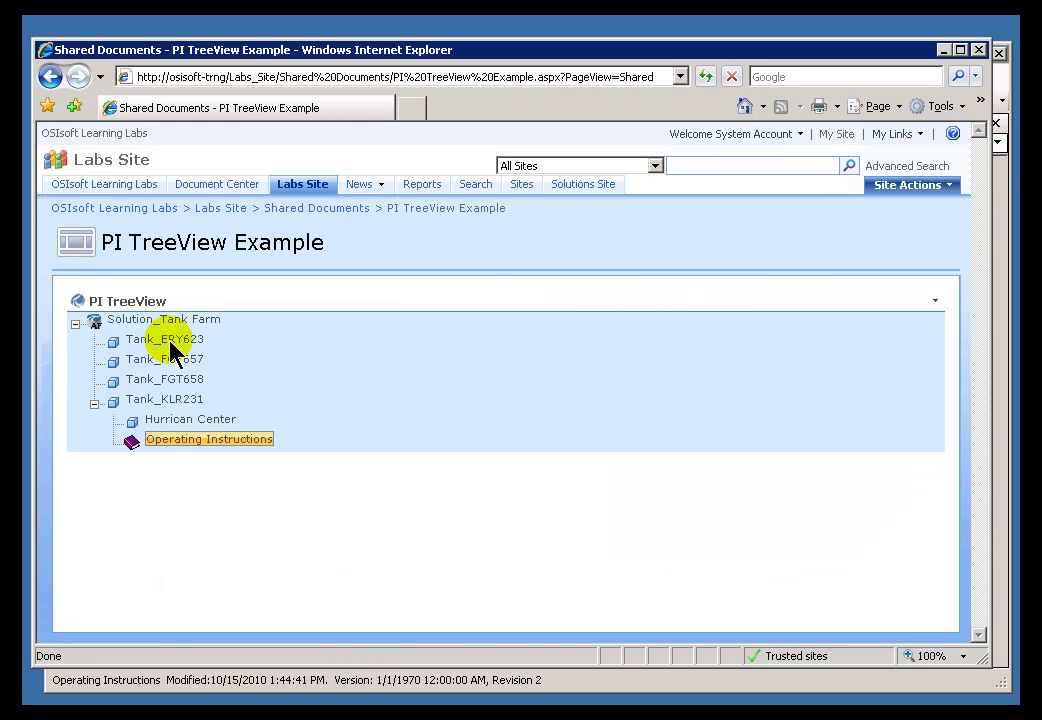
- Try Tank_ERY623, FGT657, FGT658 and KLR231 in the tree, ending with only Tank_FGT657 selected
click(170, 343)
click(167, 362)
click(167, 382)
click(175, 401)
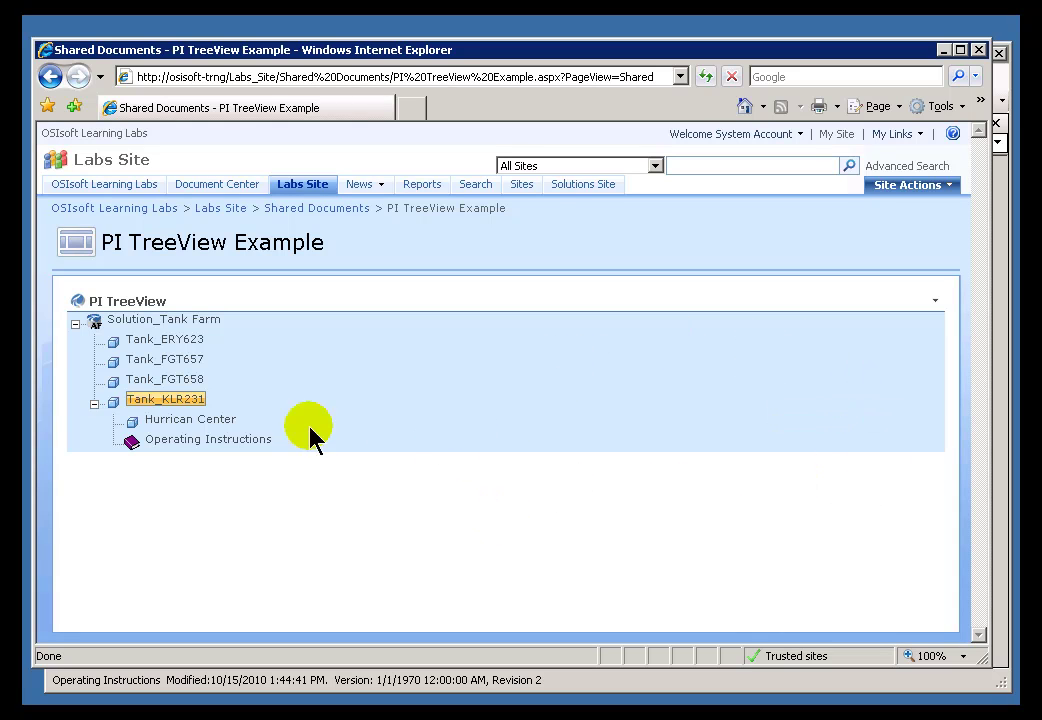
click(176, 342)
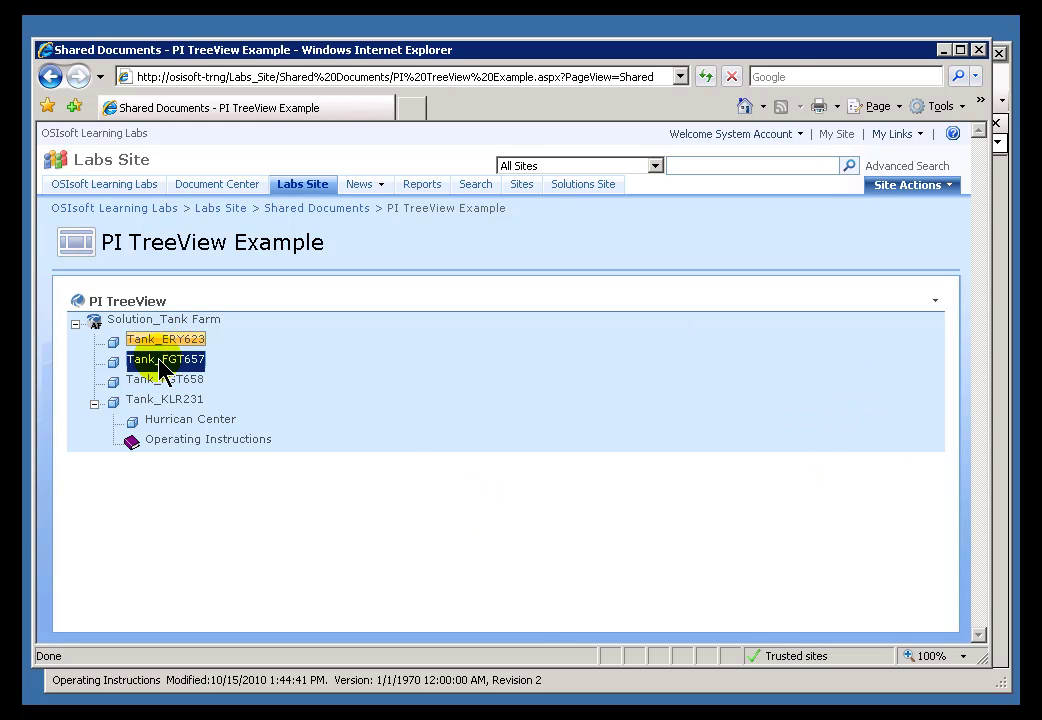
click(159, 359)
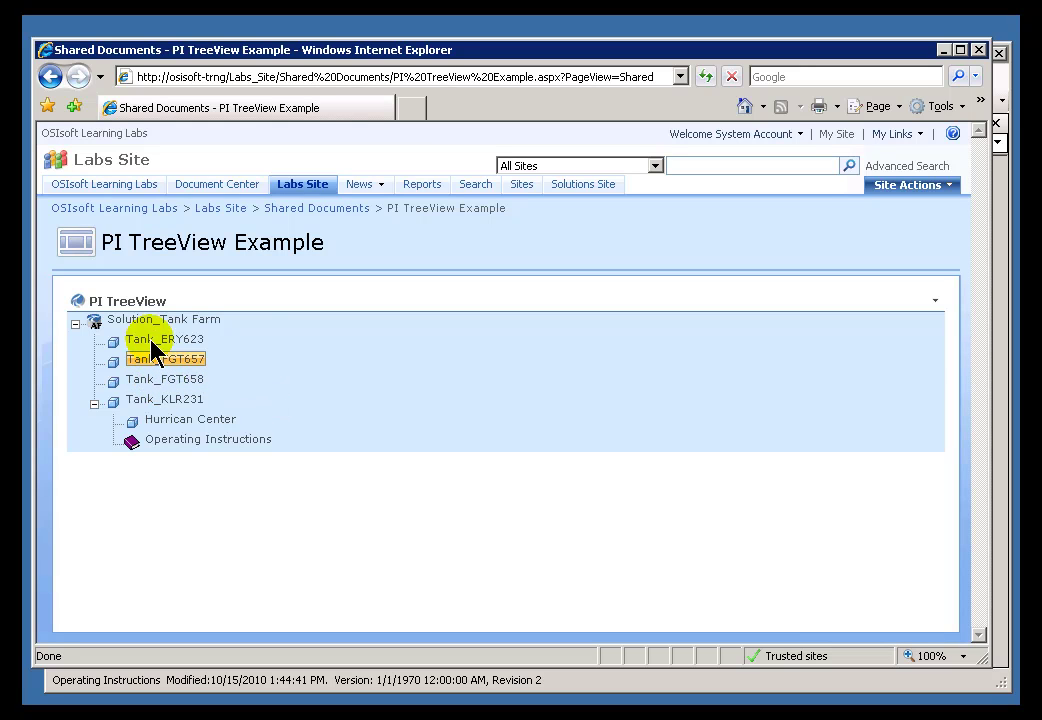
ctrl+click(151, 341)
click(174, 356)
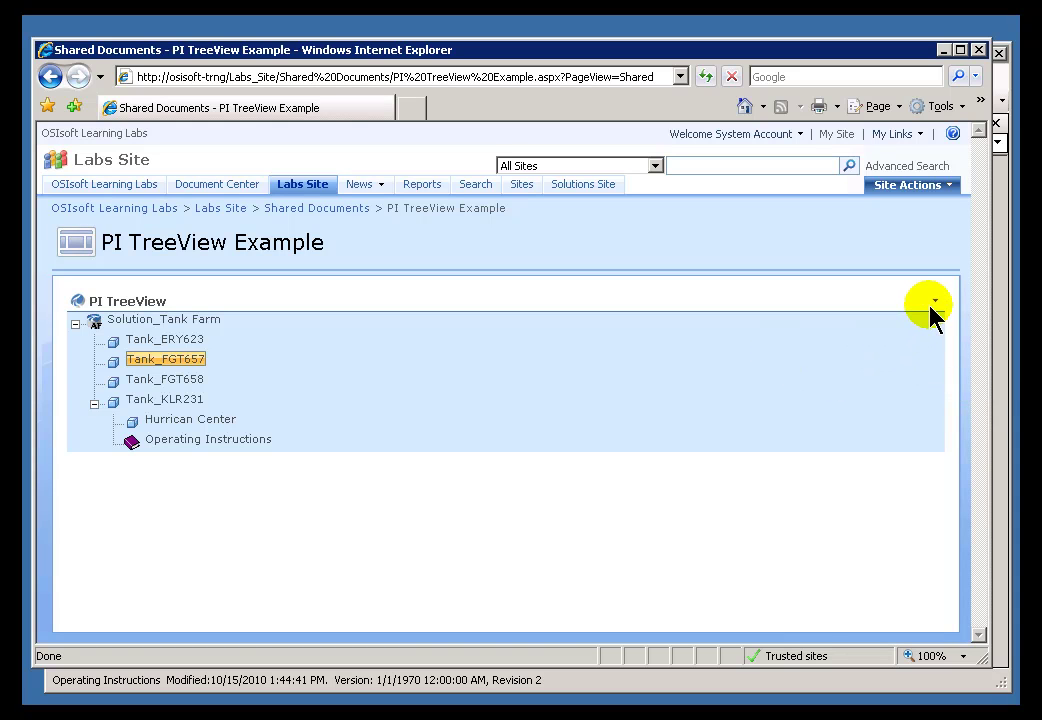
- Put the page in edit mode and add the PI Graphic web part to the Body zone
click(912, 186)
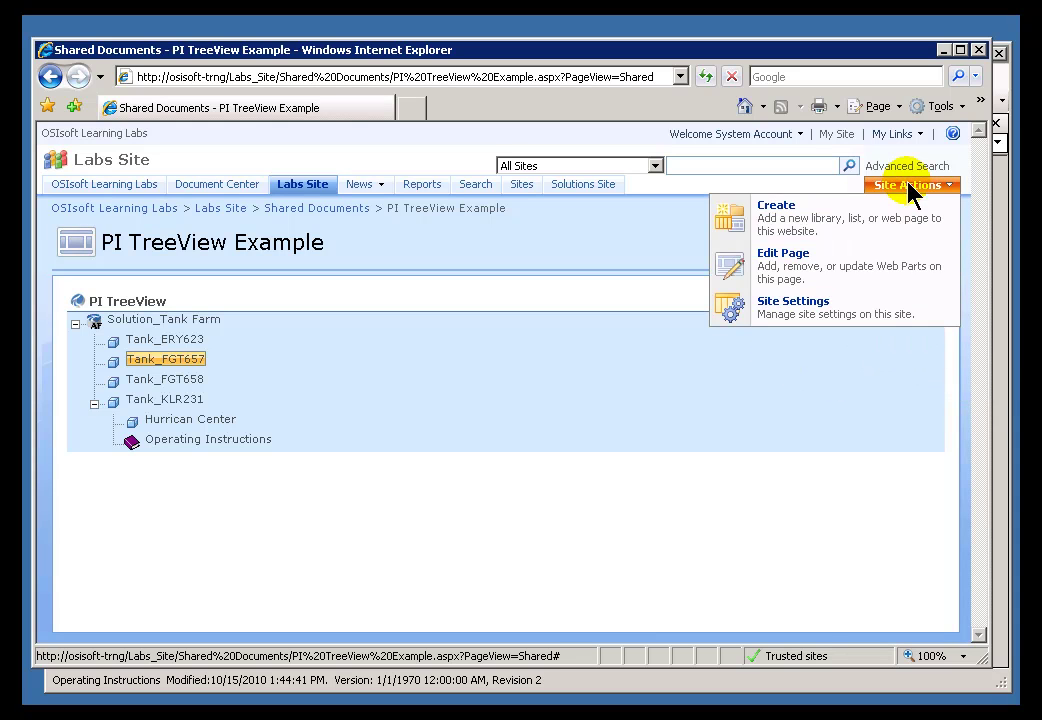
click(775, 265)
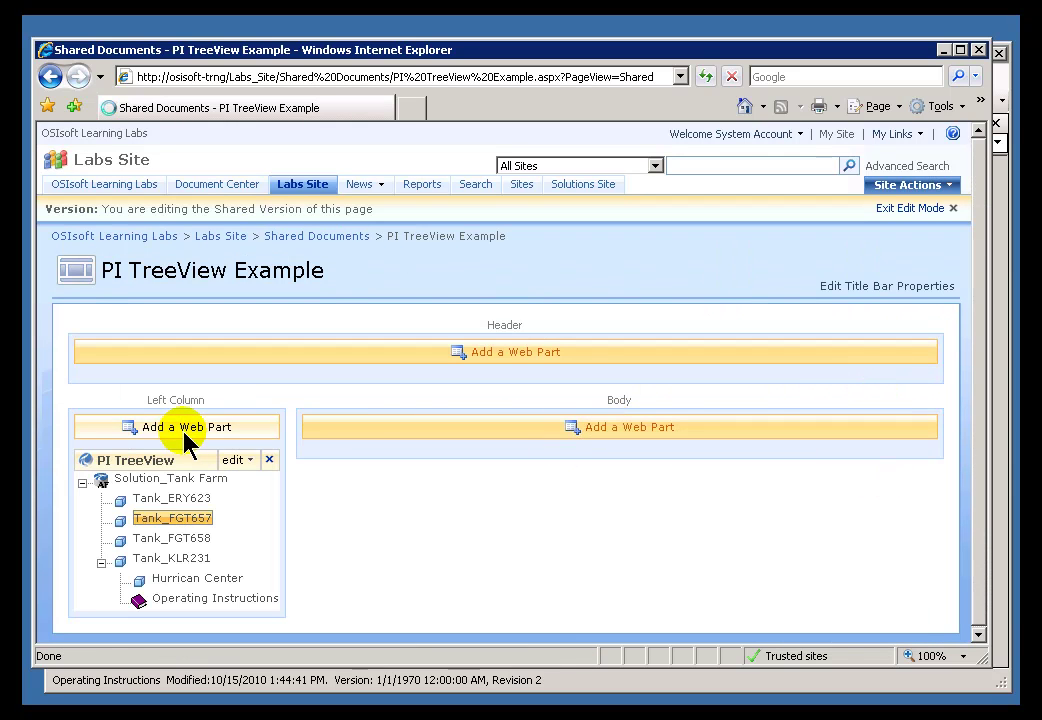
click(630, 432)
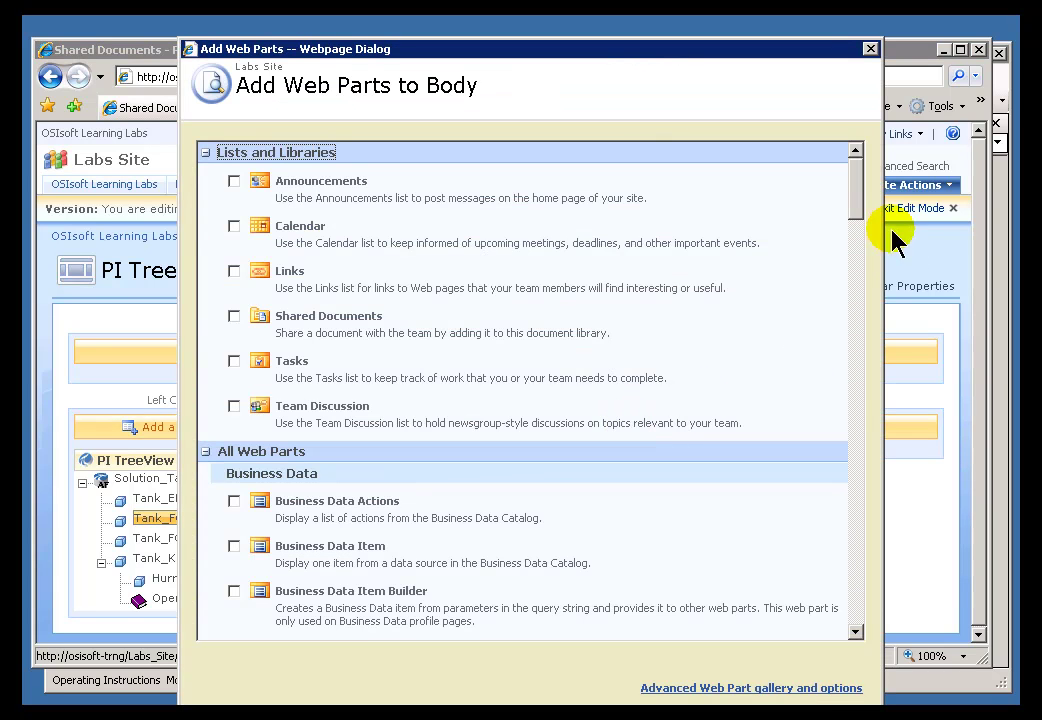
mouse_move(858, 204)
mouse_down()
mouse_move(824, 440)
mouse_move(837, 505)
mouse_up()
click(234, 467)
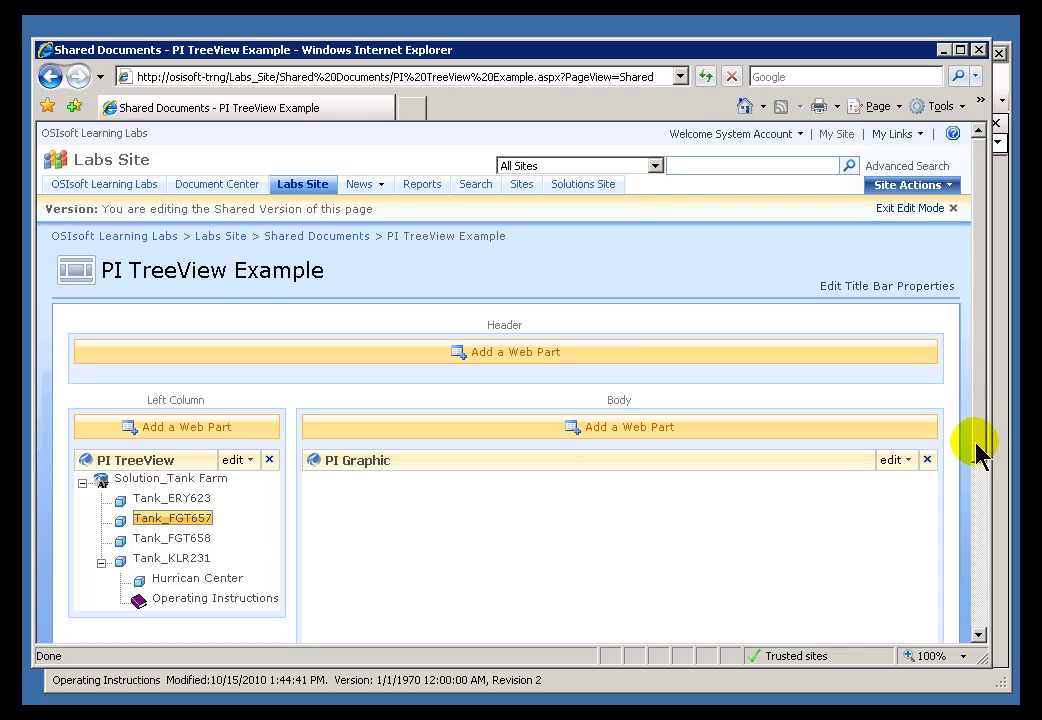
drag(977, 455, 972, 575)
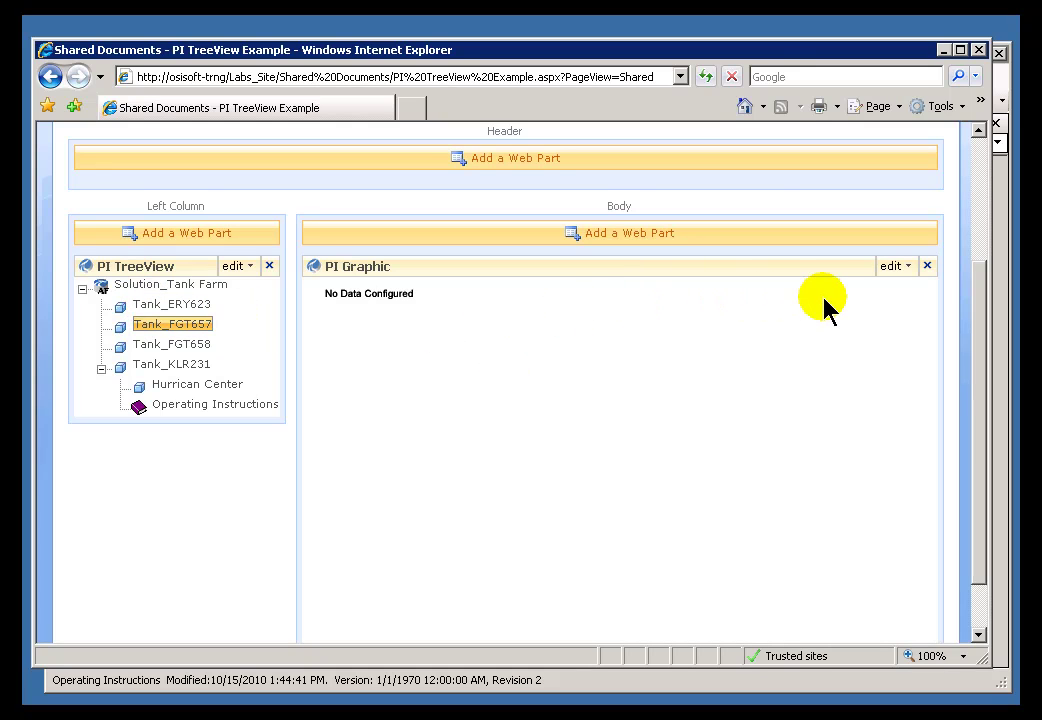
- Open the PI Graphic's Modify Shared Web Part settings and browse for a Selected File, then cancel
mouse_move(977, 309)
mouse_down()
mouse_move(975, 250)
mouse_move(973, 280)
mouse_up()
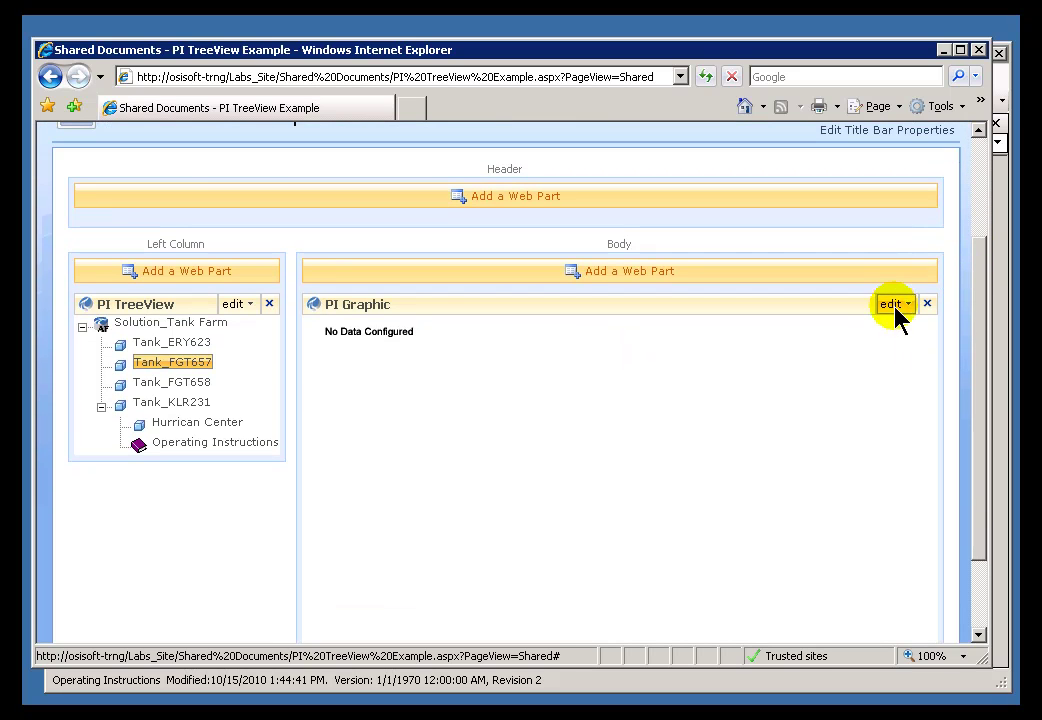
click(891, 305)
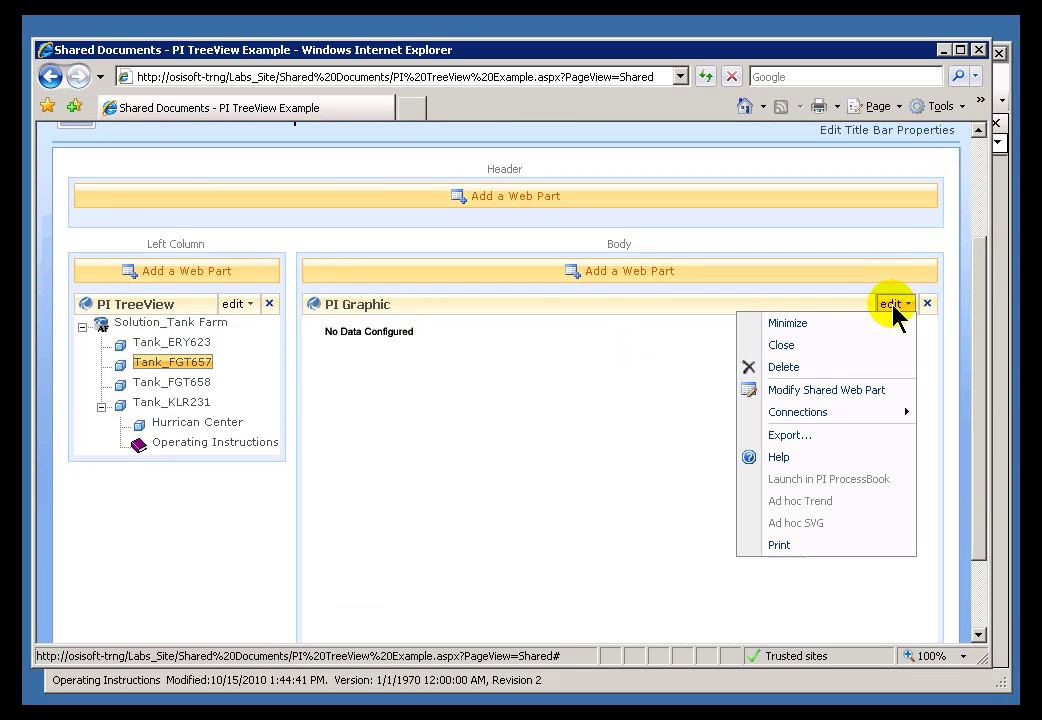
click(801, 392)
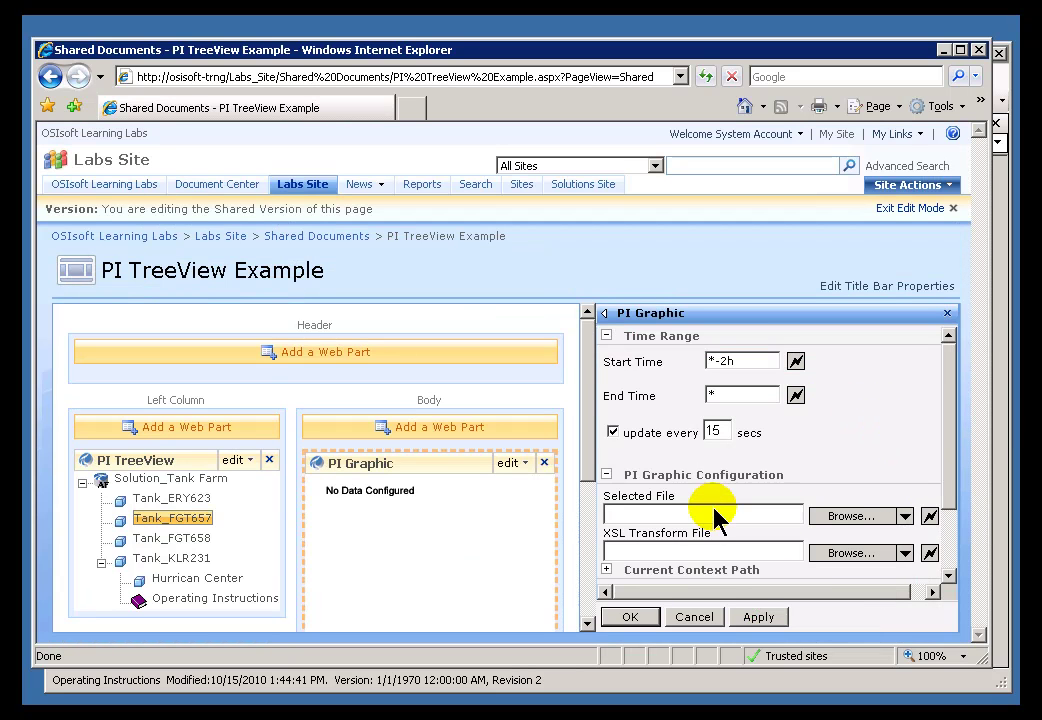
click(698, 516)
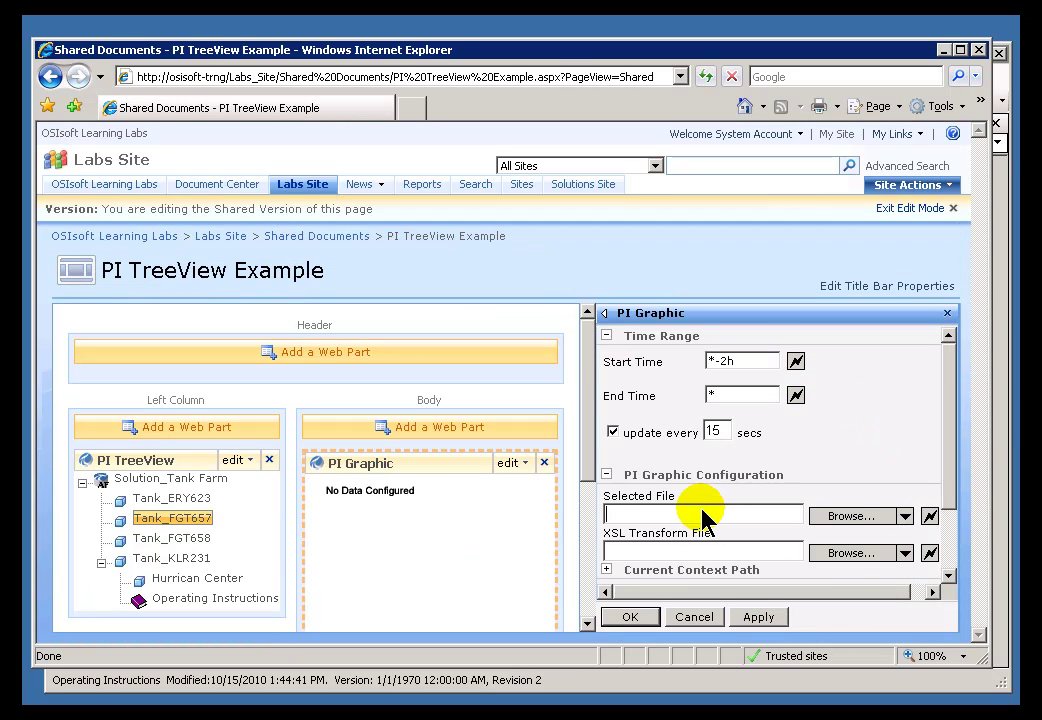
click(847, 517)
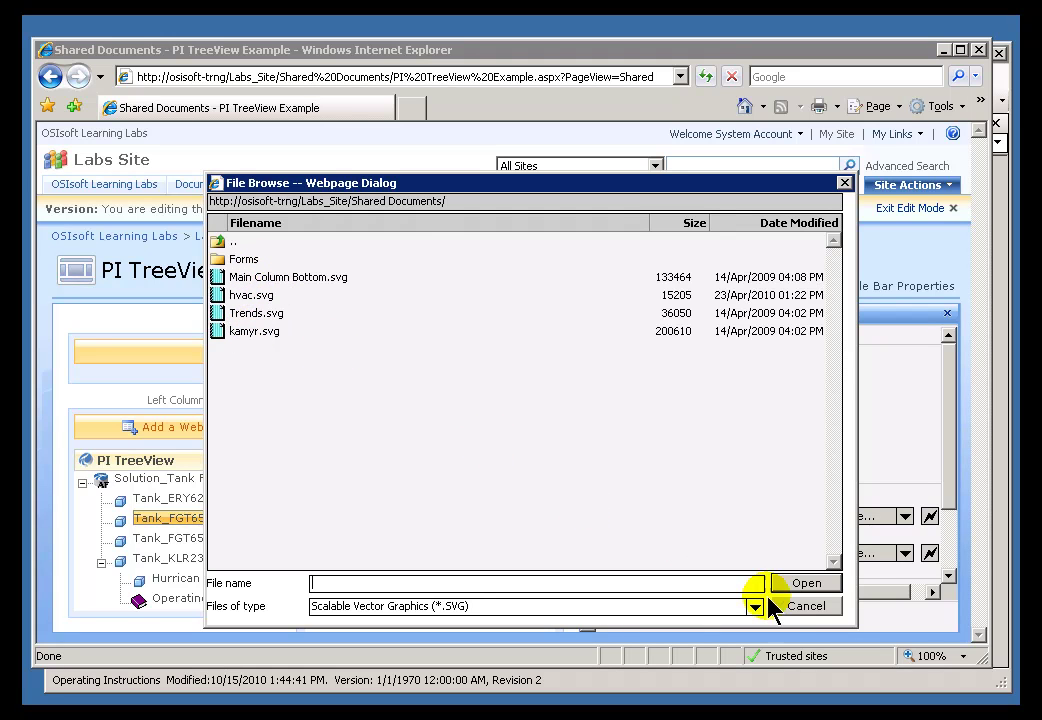
click(792, 610)
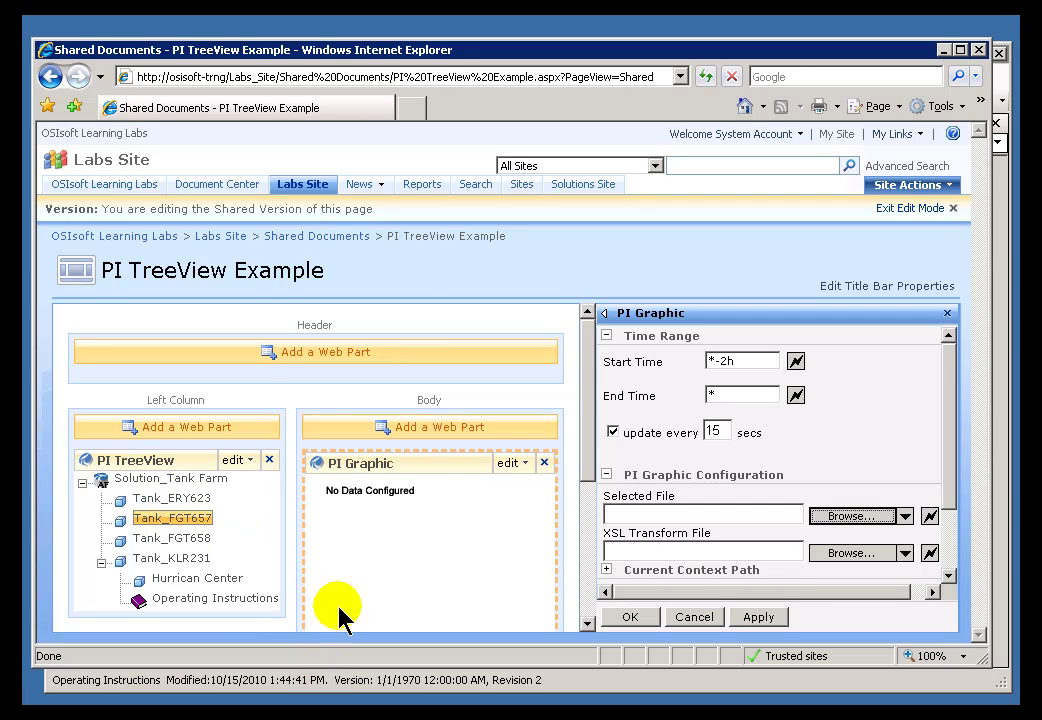
- Copy the hvac.svg shortcut from Shared Documents and switch to PI System Explorer
click(307, 237)
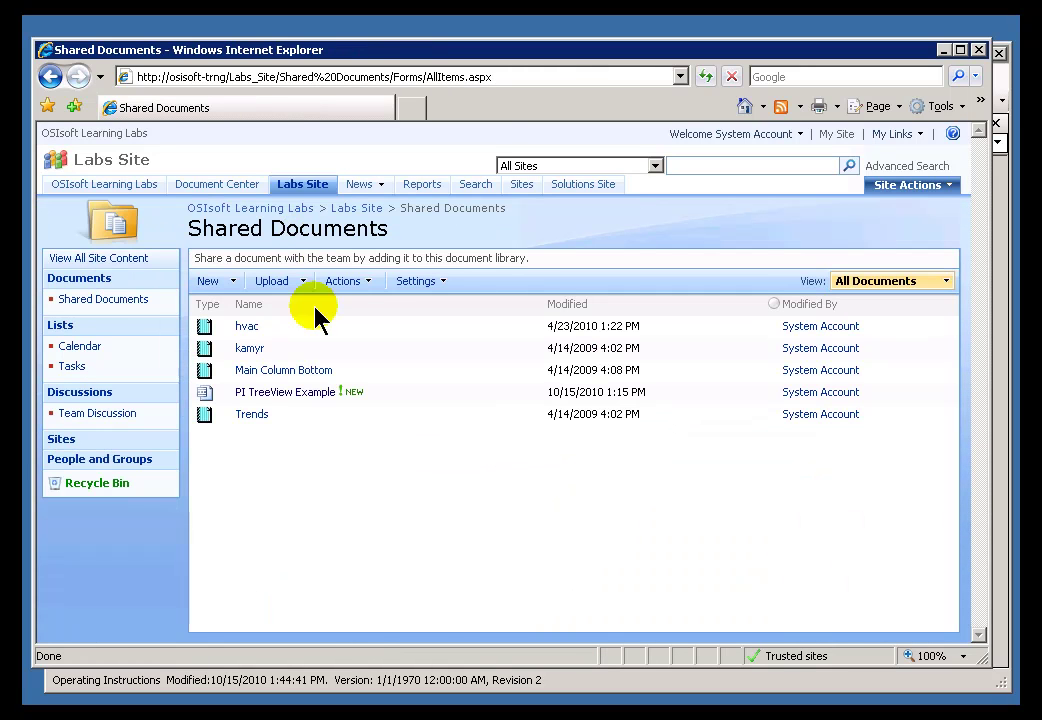
right_click(247, 331)
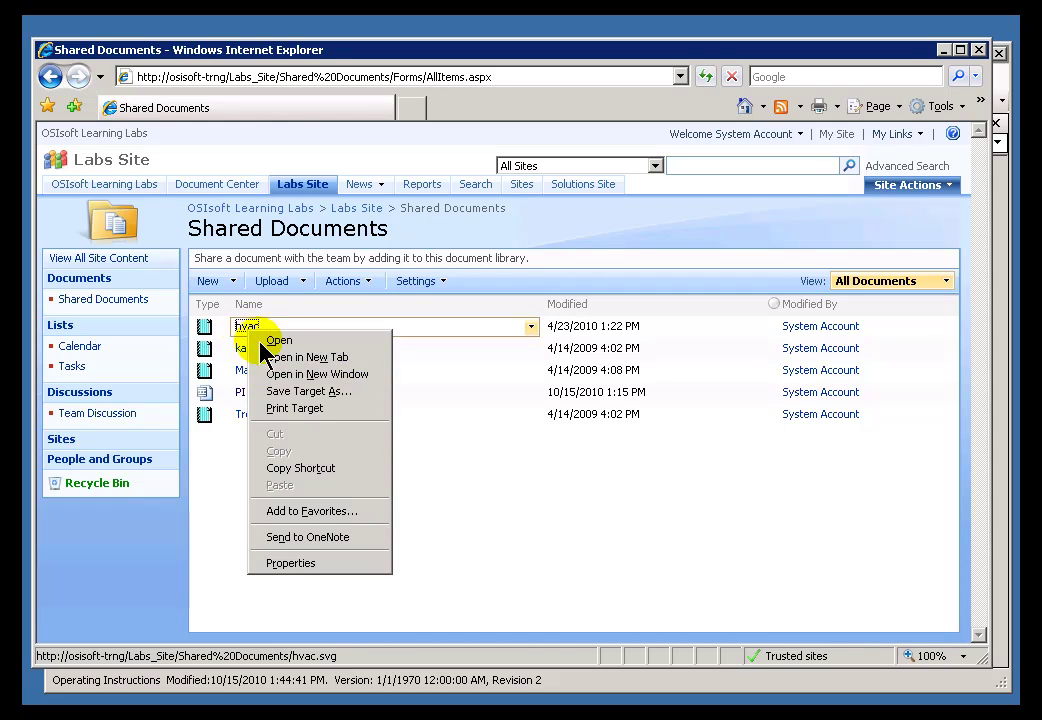
click(305, 469)
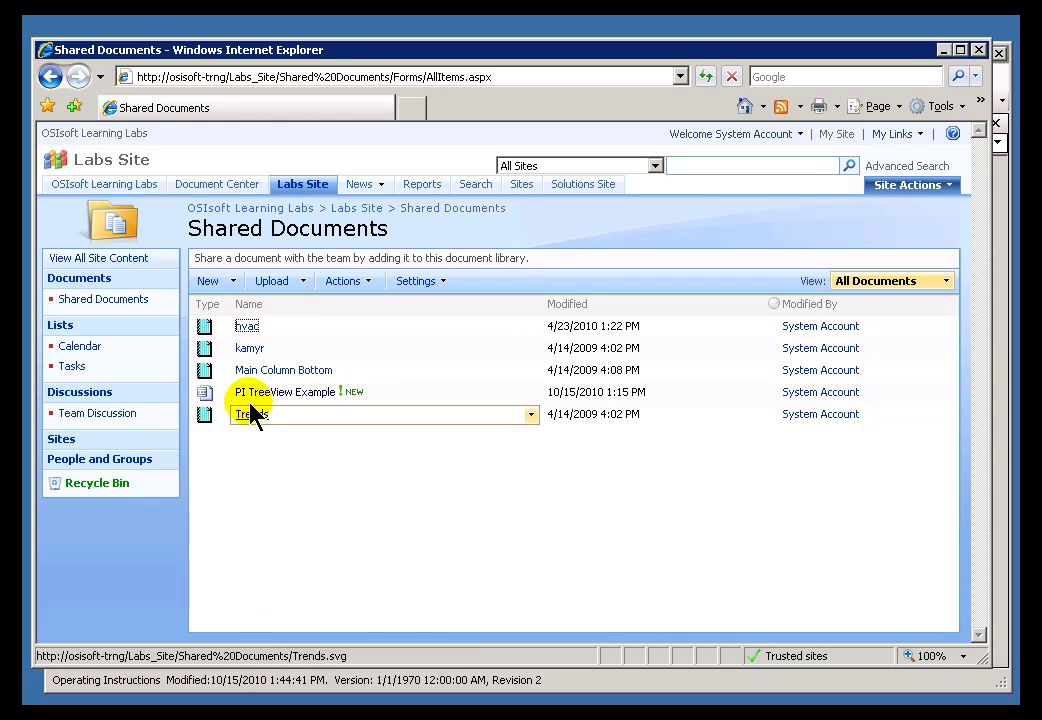
right_click(245, 328)
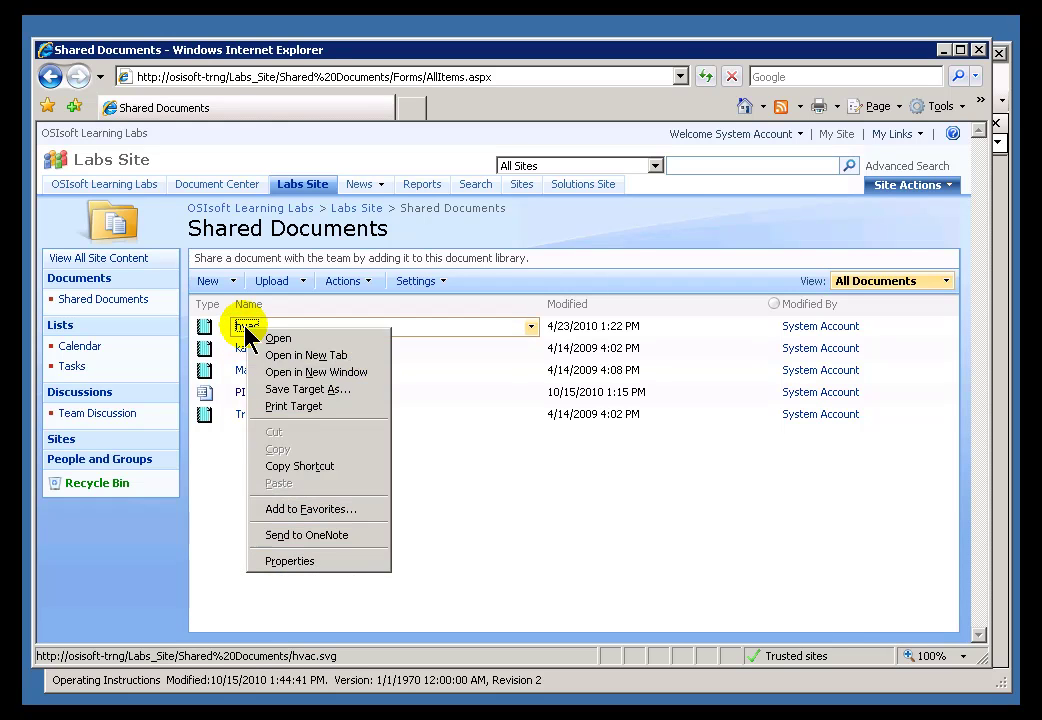
click(305, 463)
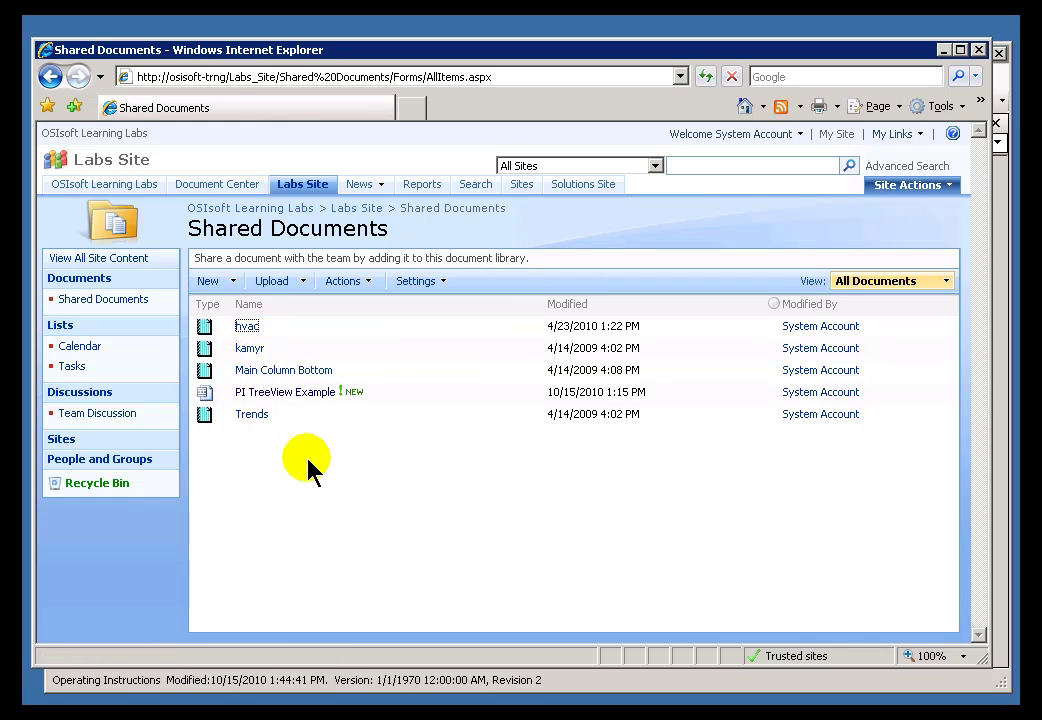
click(490, 682)
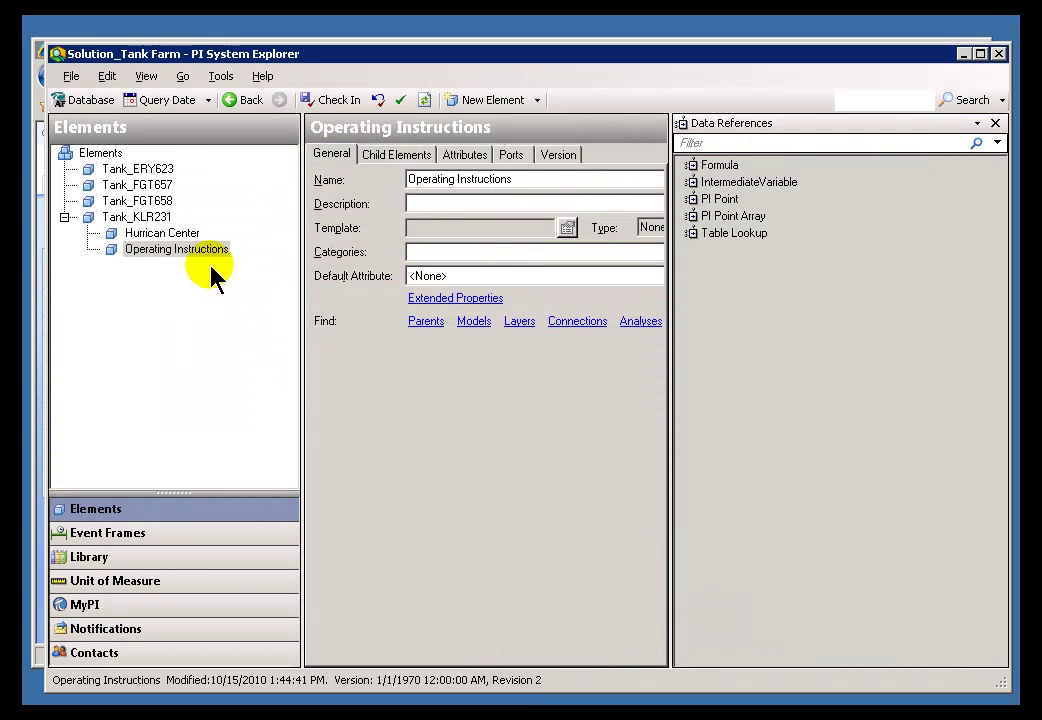
- Close the Data References pane and view Tank_ERY623's attributes, such as Volume and Mass
click(140, 169)
click(466, 156)
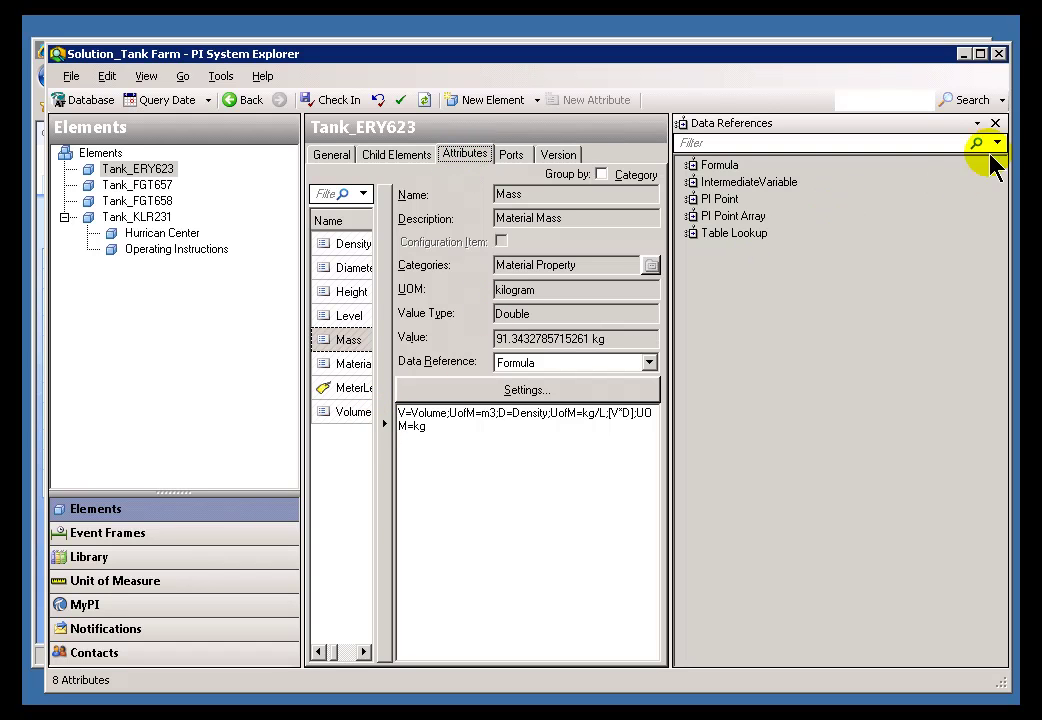
click(995, 123)
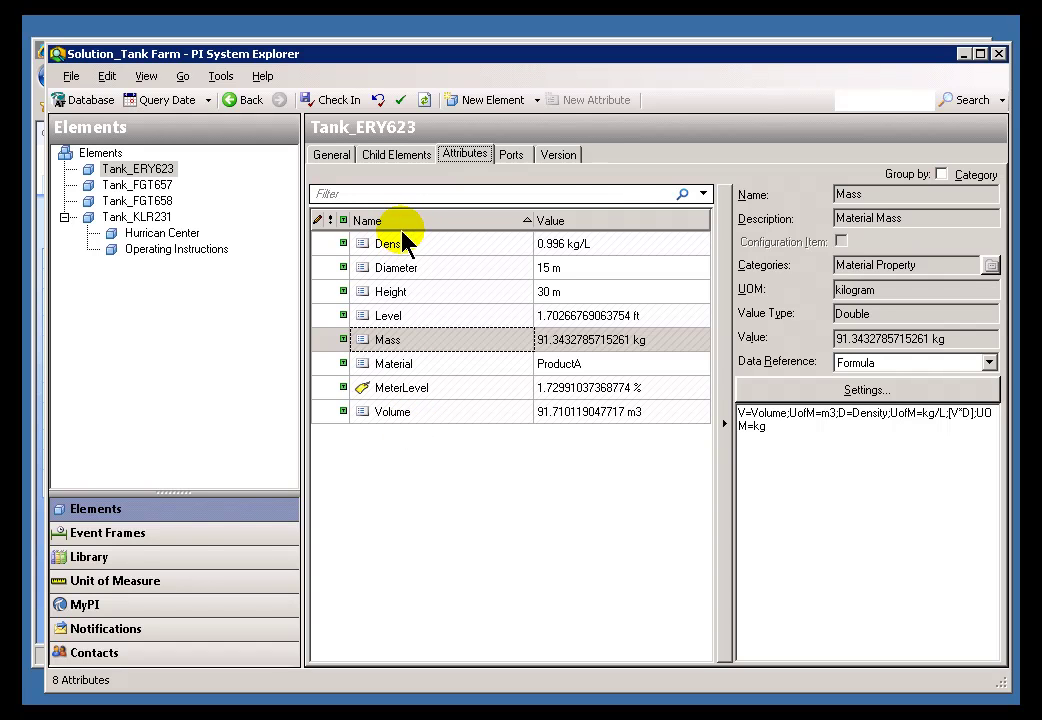
right_click(406, 447)
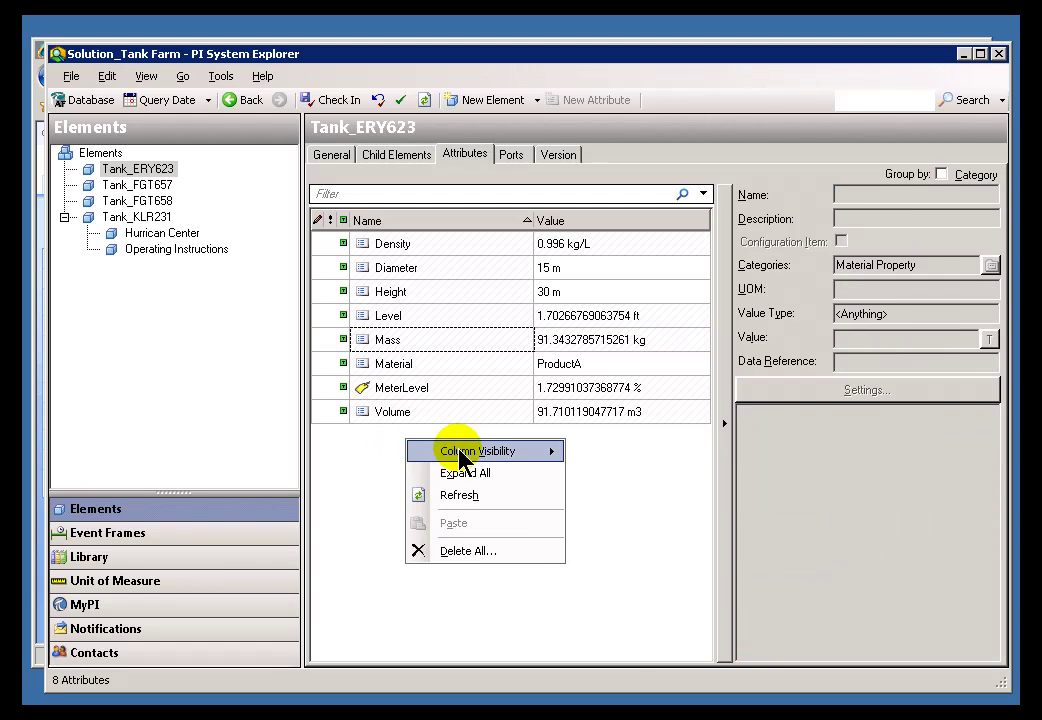
click(370, 455)
click(100, 170)
click(370, 453)
right_click(369, 449)
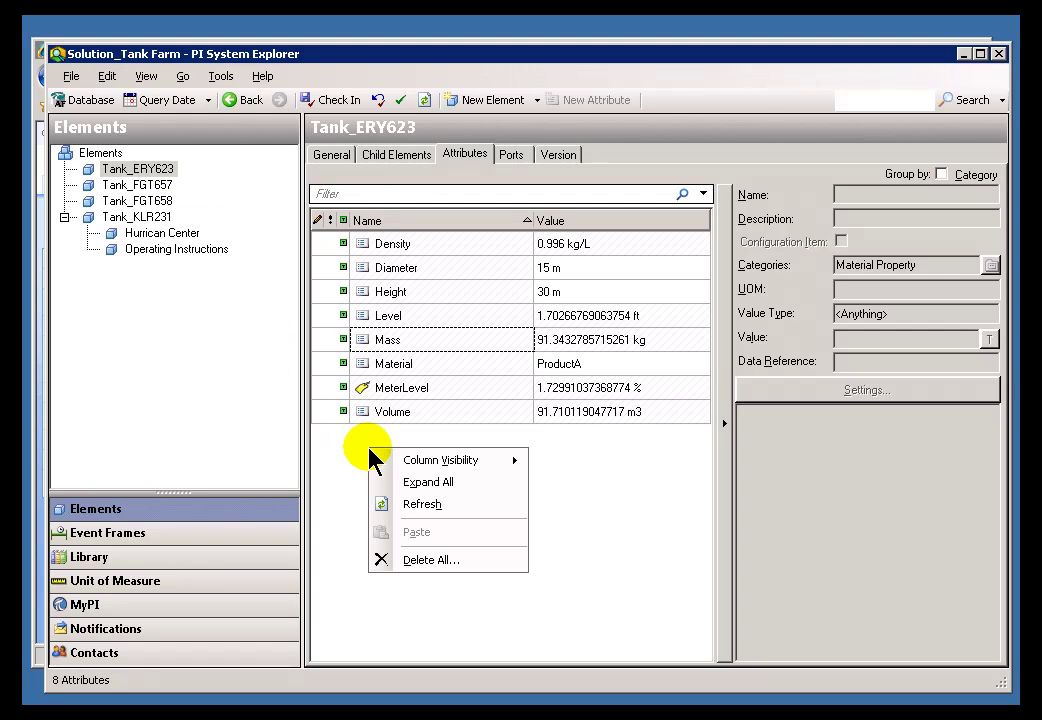
click(97, 171)
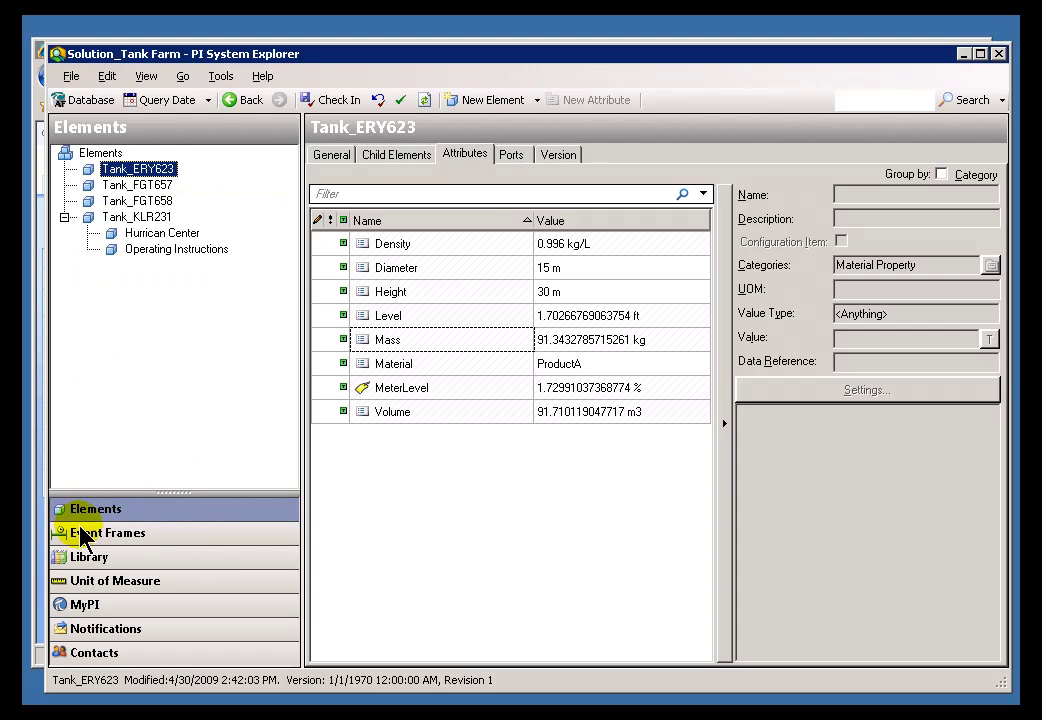
- List the library's element templates and browse Tank_Bravo and Tank_Charlie
click(88, 568)
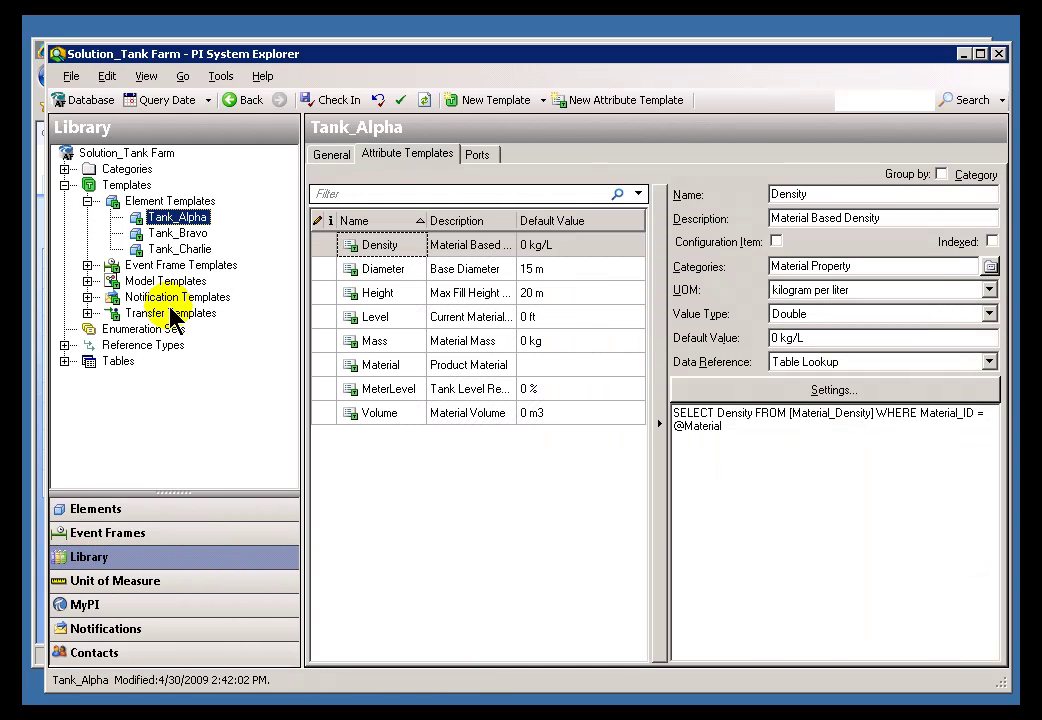
click(148, 201)
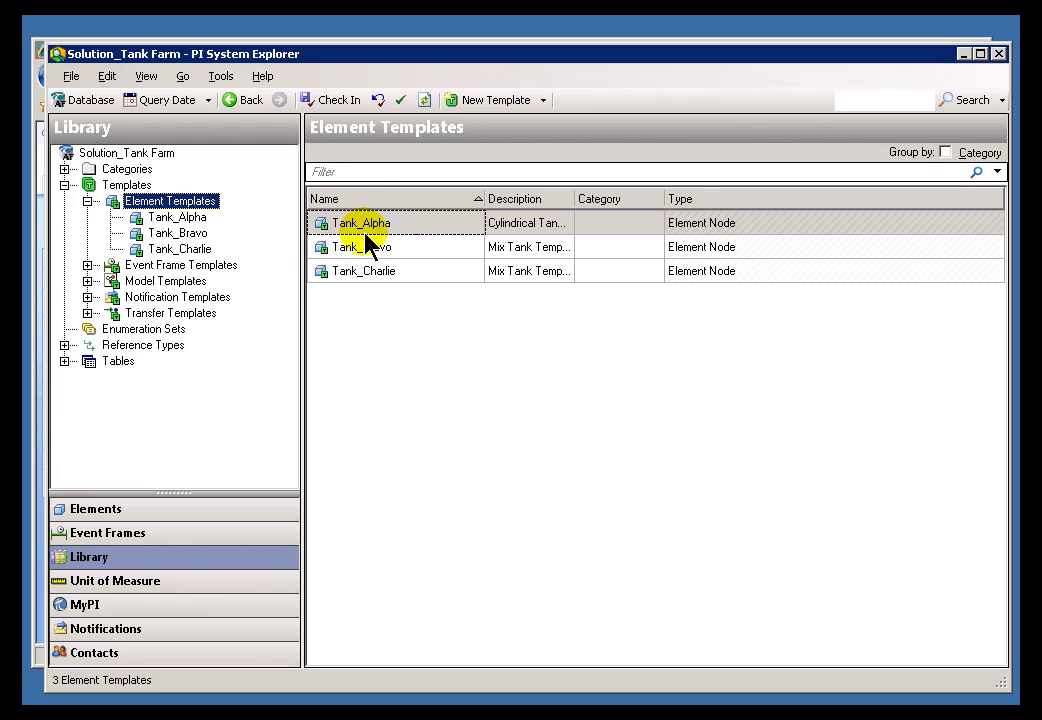
click(365, 250)
click(366, 276)
- Check which template Tank_ERY623, Tank_FGT657 and Tank_KLR231 each use
click(108, 500)
click(335, 157)
click(90, 168)
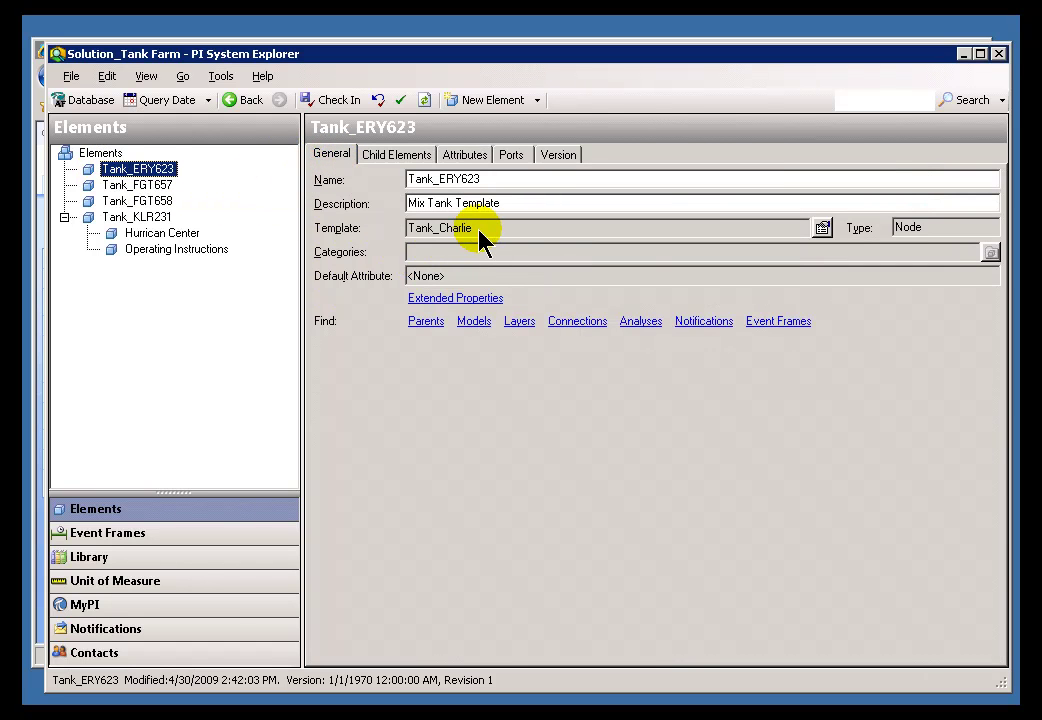
click(137, 187)
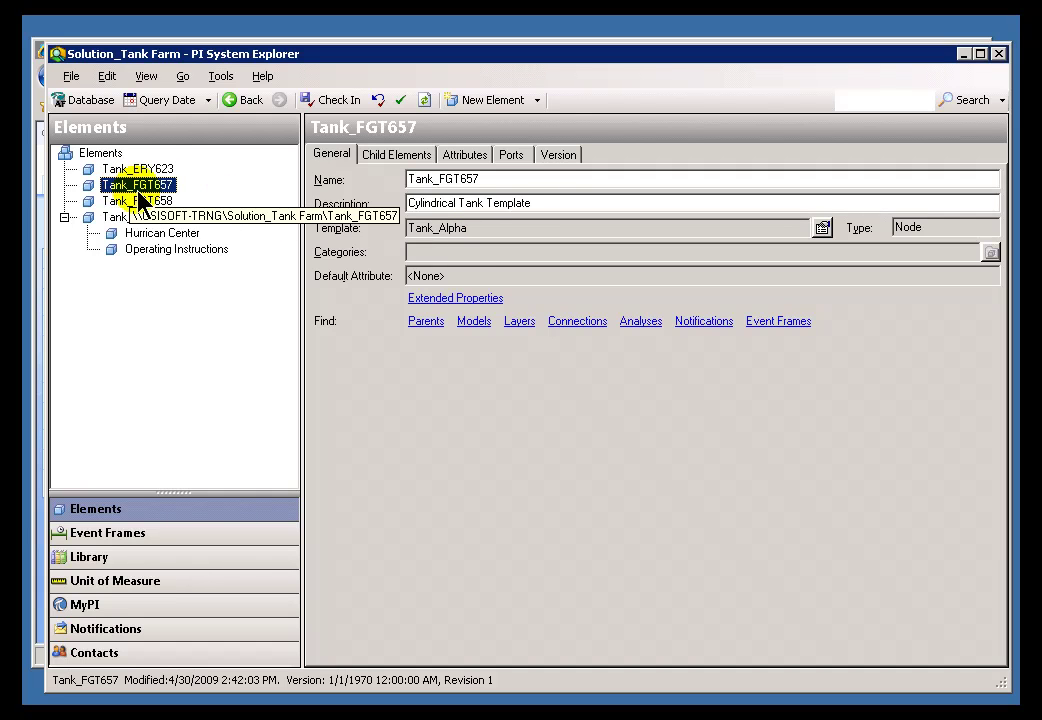
click(137, 202)
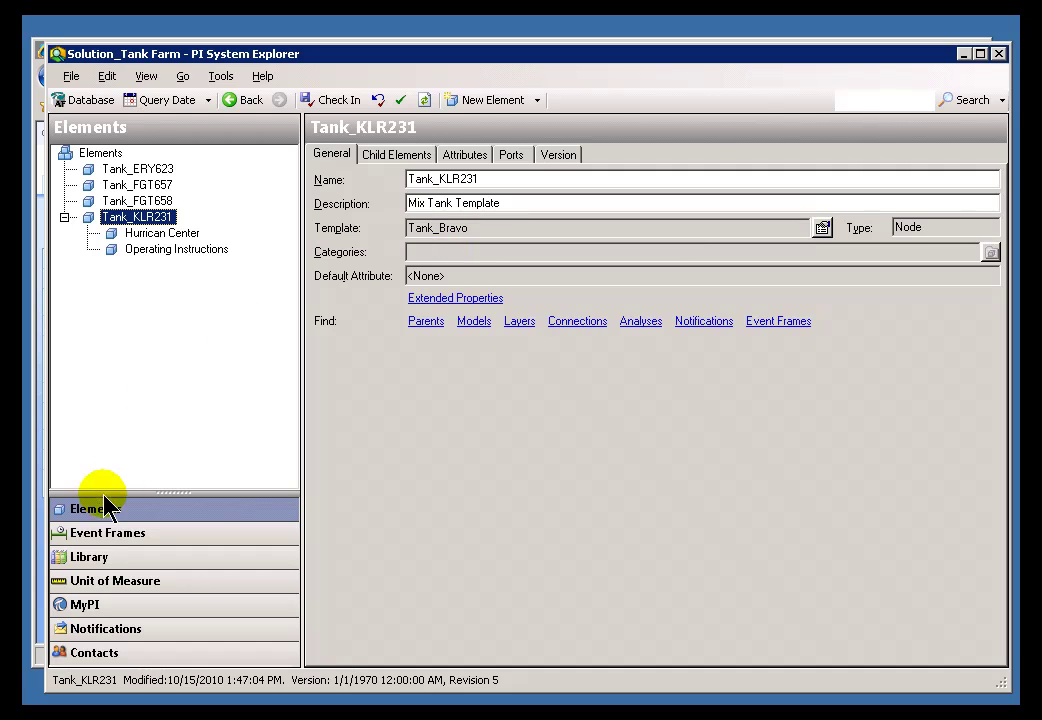
- Review the Tank_Alpha, Bravo and Charlie templates, then bring up the Element Templates options
click(100, 557)
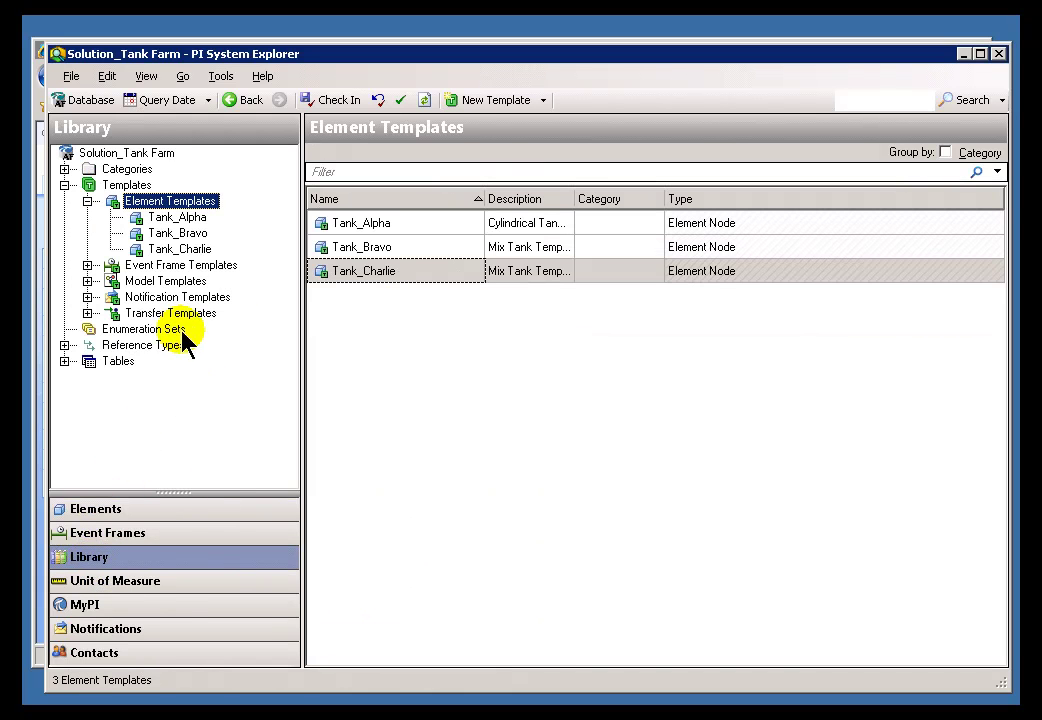
click(158, 220)
click(161, 234)
click(167, 250)
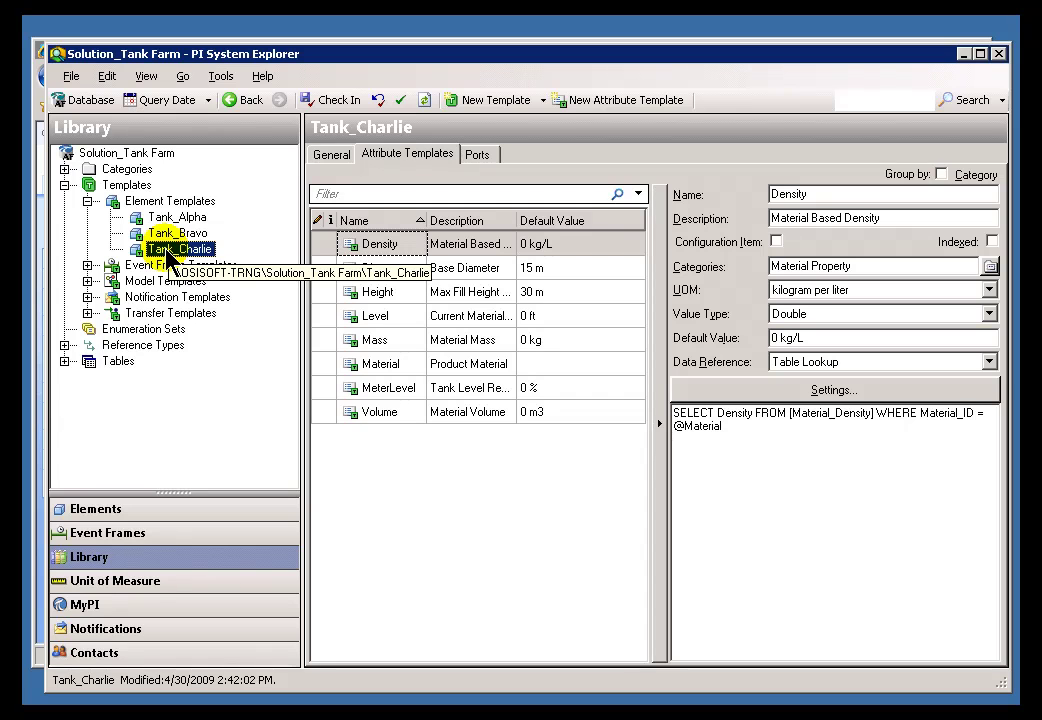
click(158, 220)
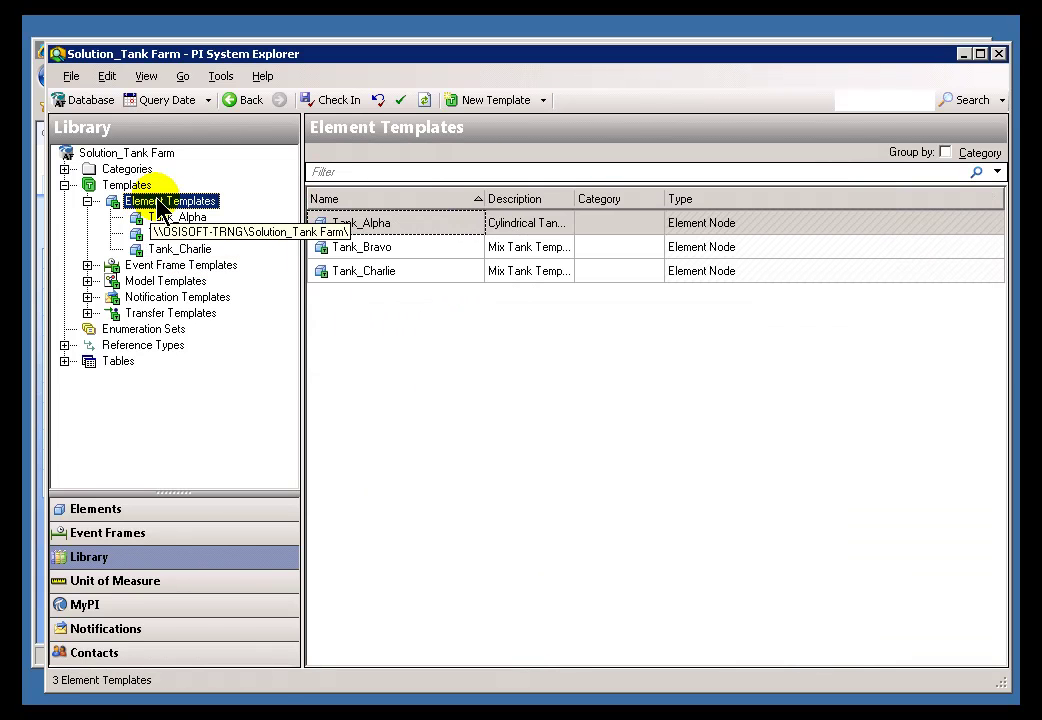
right_click(155, 208)
- Create a new element template and name it Generic Tank
click(165, 220)
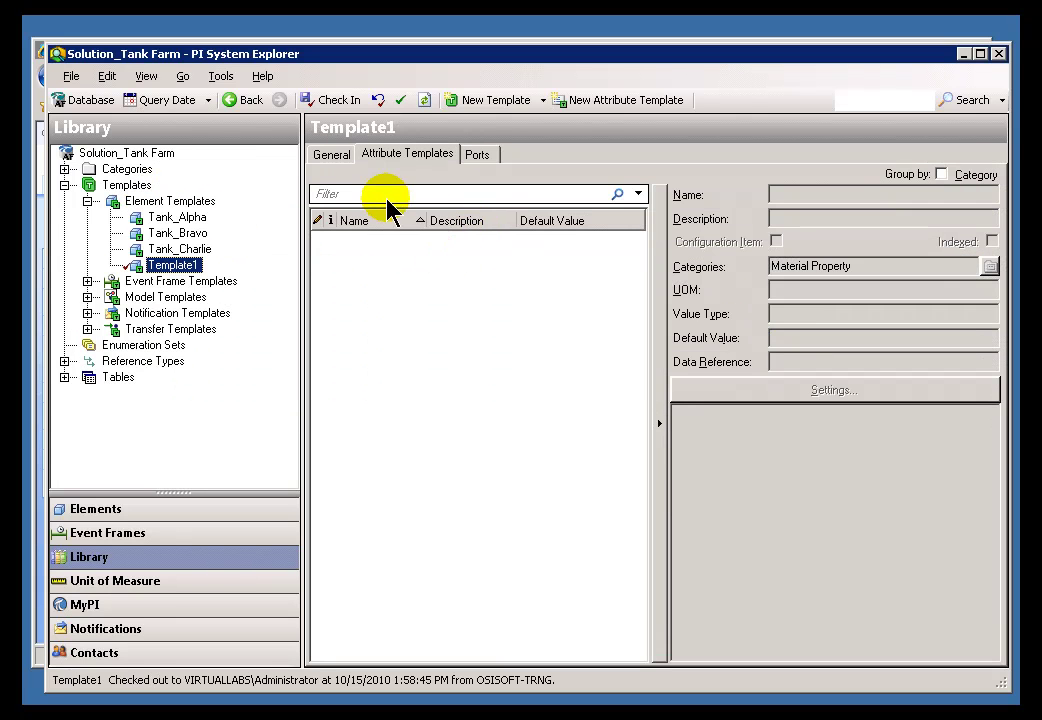
click(332, 155)
double_click(479, 182)
text(G)
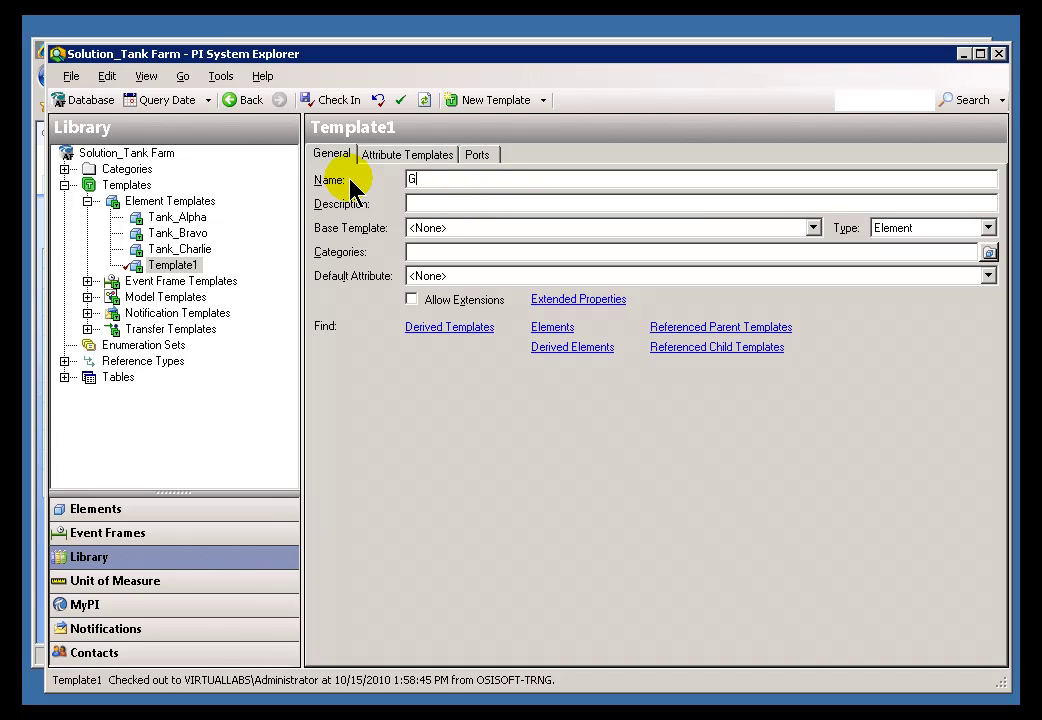
text(eneric Tank)
- Add a mySVG attribute template to Generic Tank and check in the changes
click(418, 158)
right_click(341, 257)
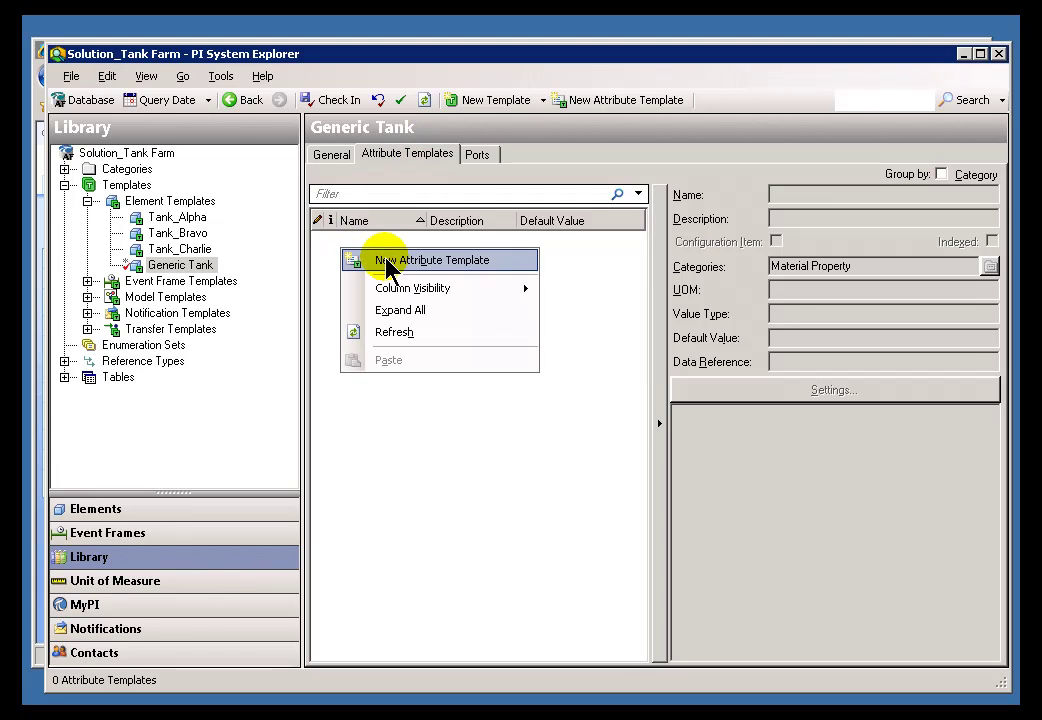
click(386, 262)
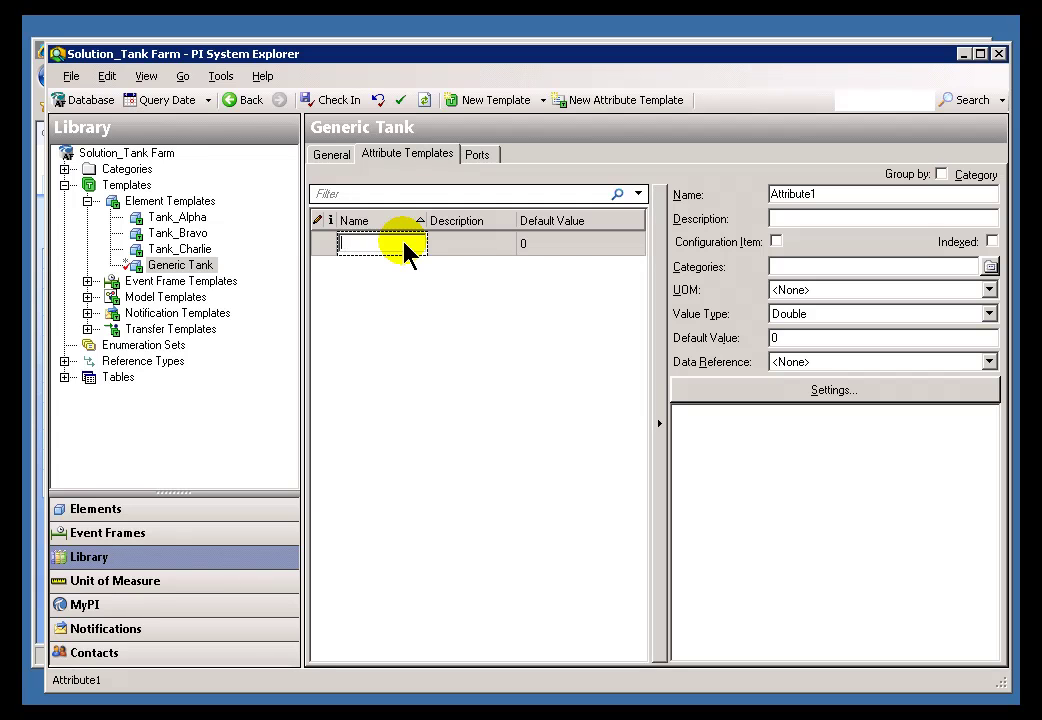
text(mySVG)
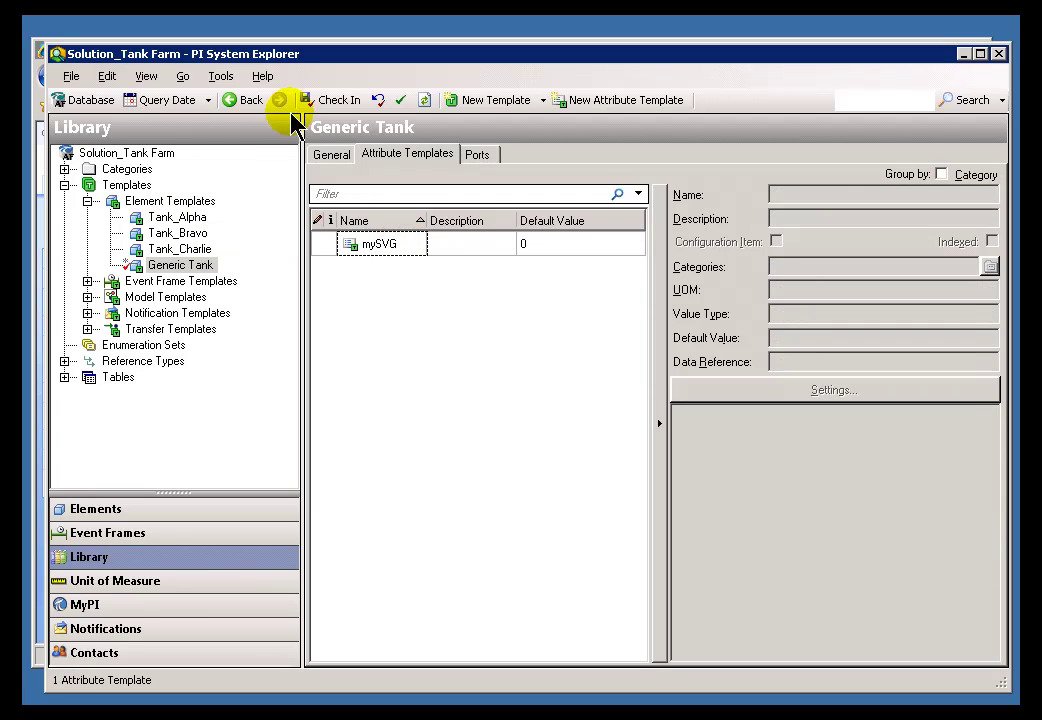
click(340, 100)
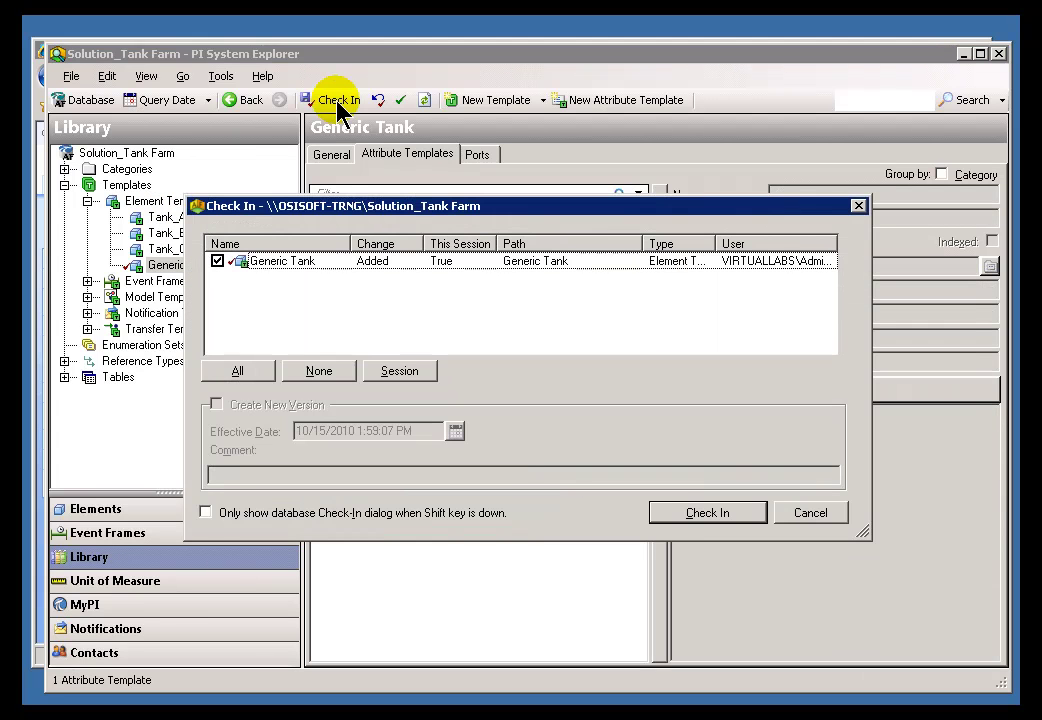
click(684, 513)
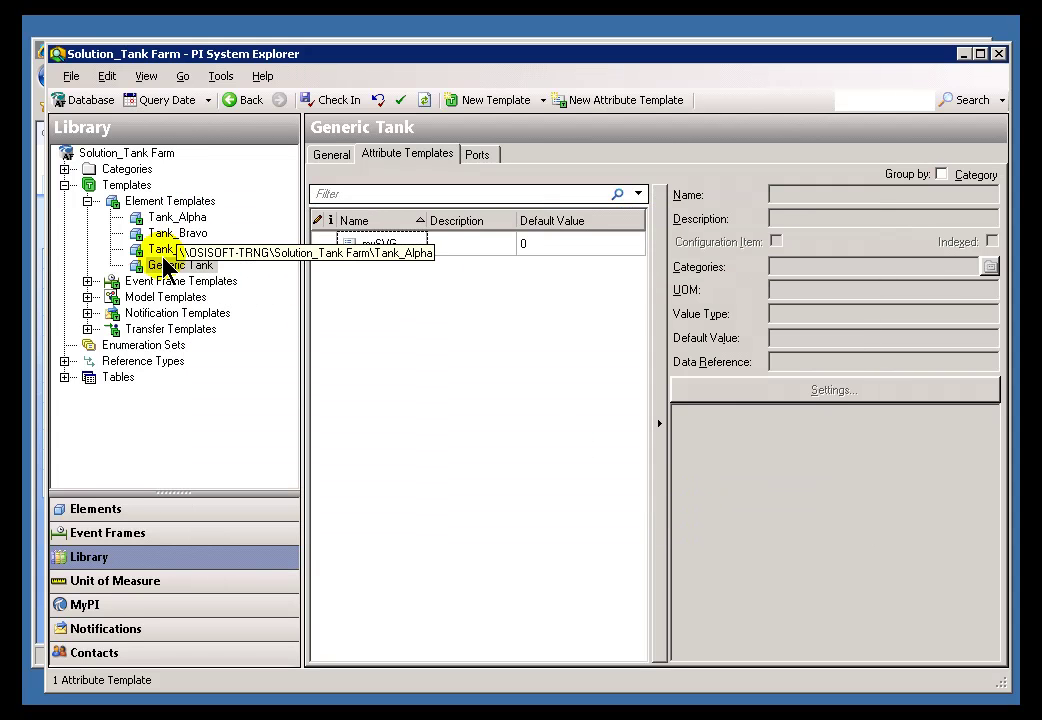
- Look over Tank_ERY623's attribute values before returning to the template library
click(110, 512)
click(137, 169)
click(455, 156)
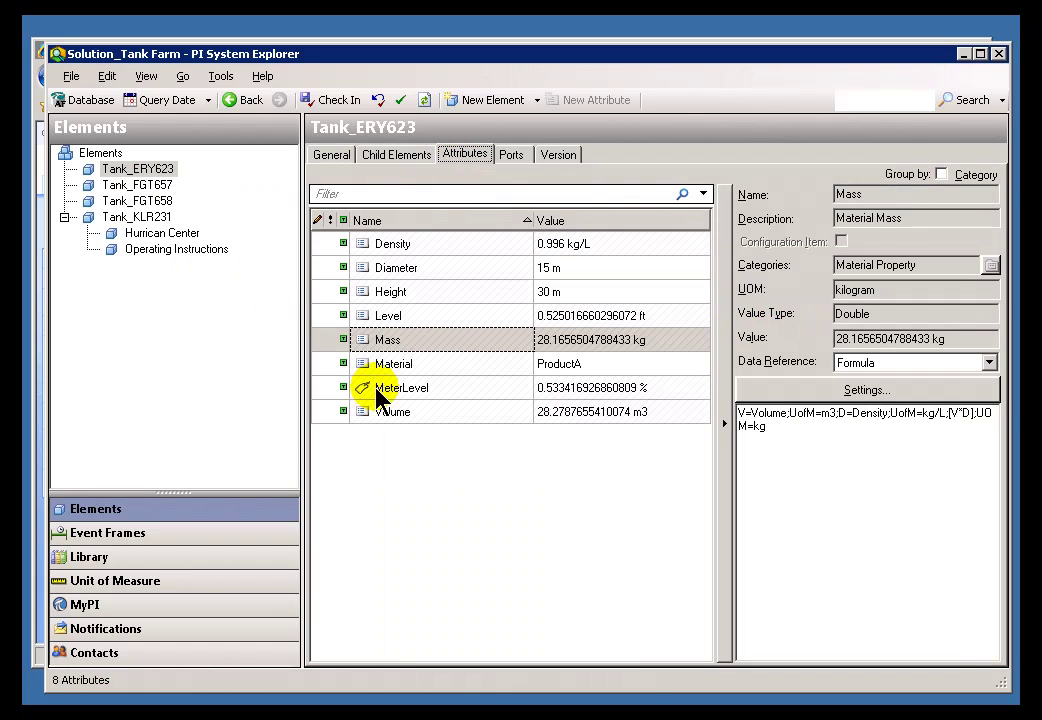
click(92, 557)
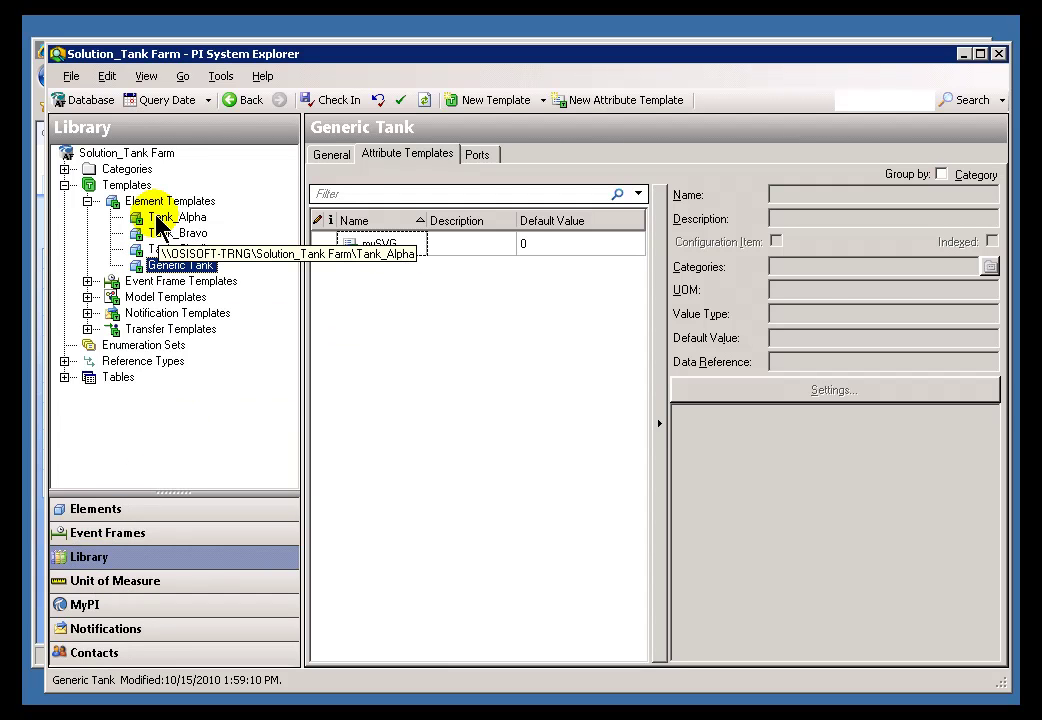
- Make Generic Tank the base template of Tank_Alpha, Bravo and Charlie, then check them in
click(162, 220)
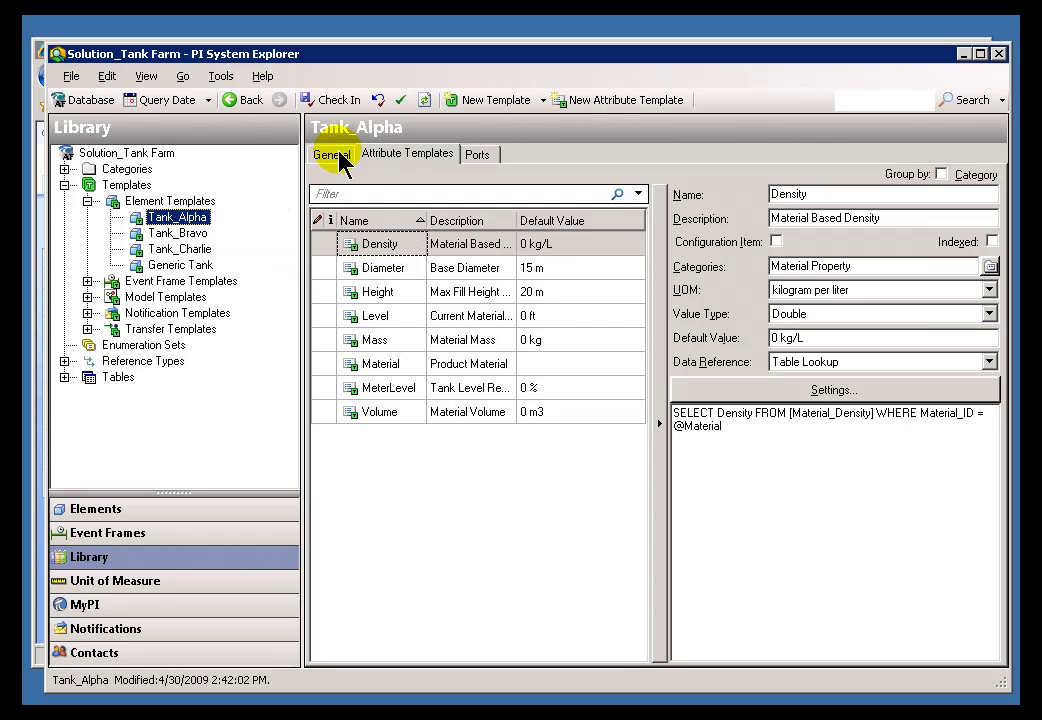
click(335, 157)
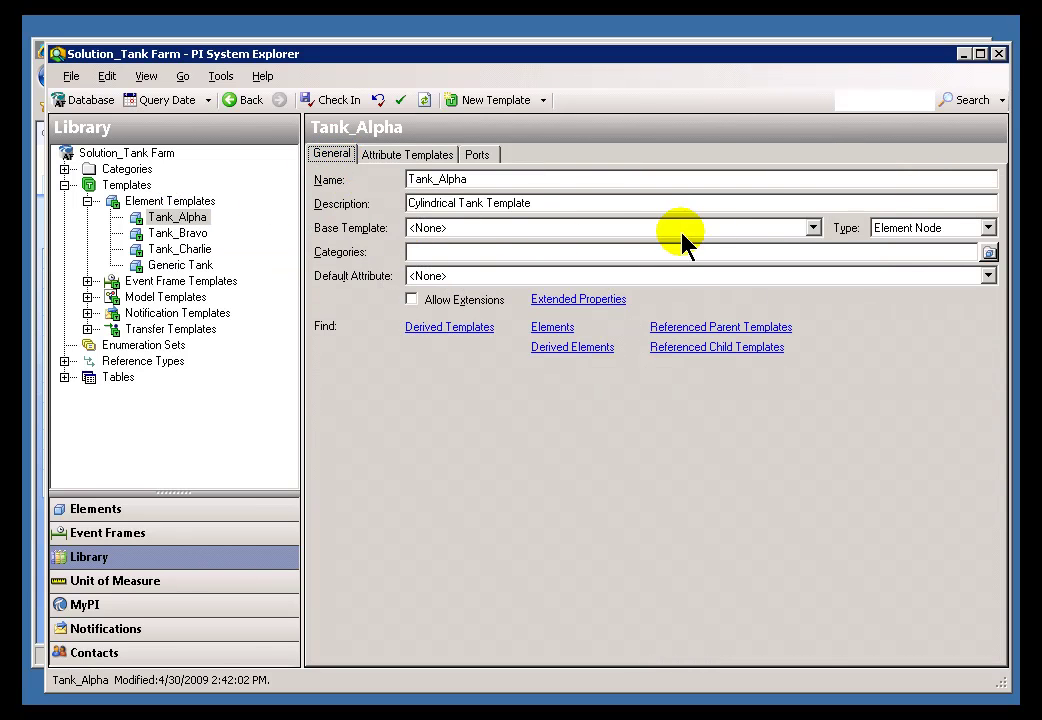
click(812, 229)
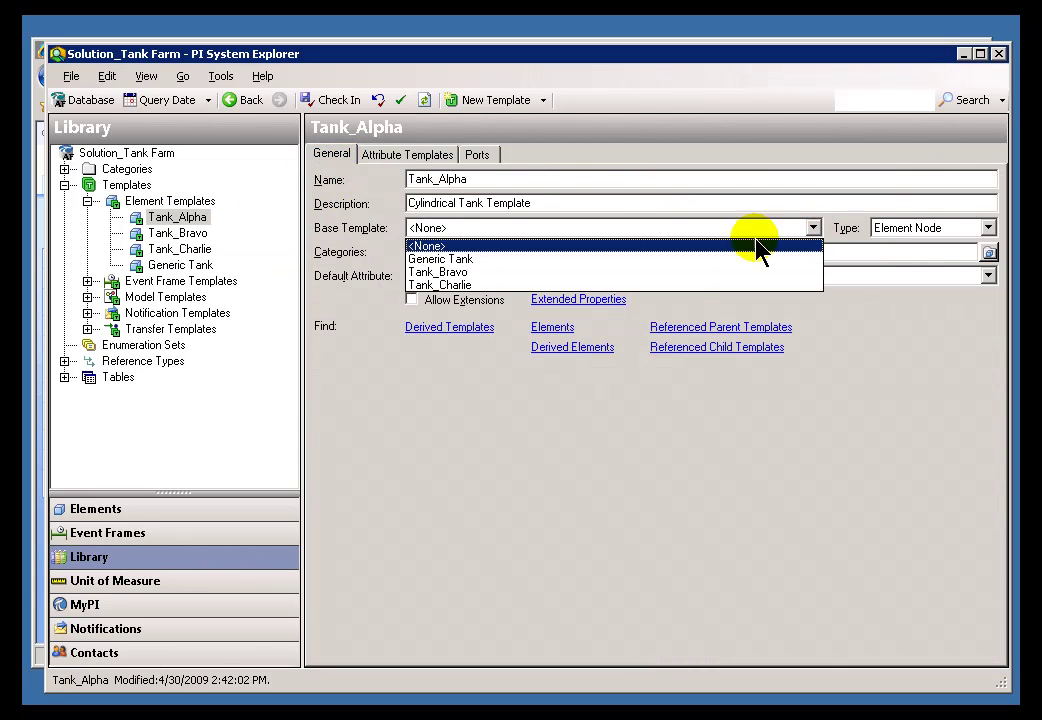
click(466, 260)
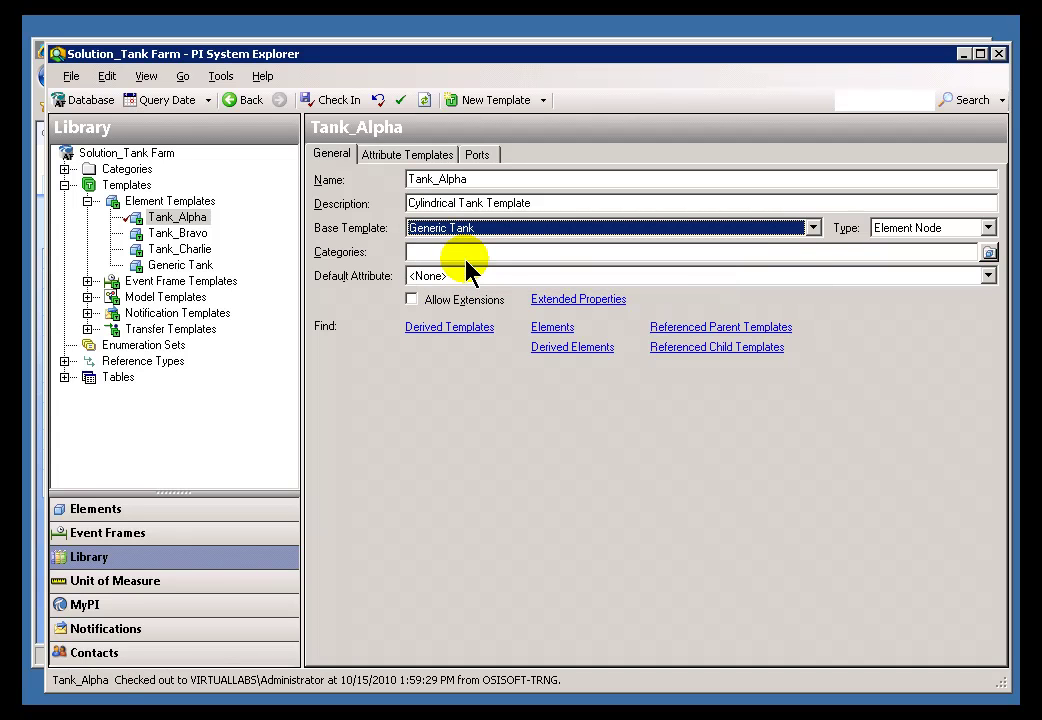
click(176, 234)
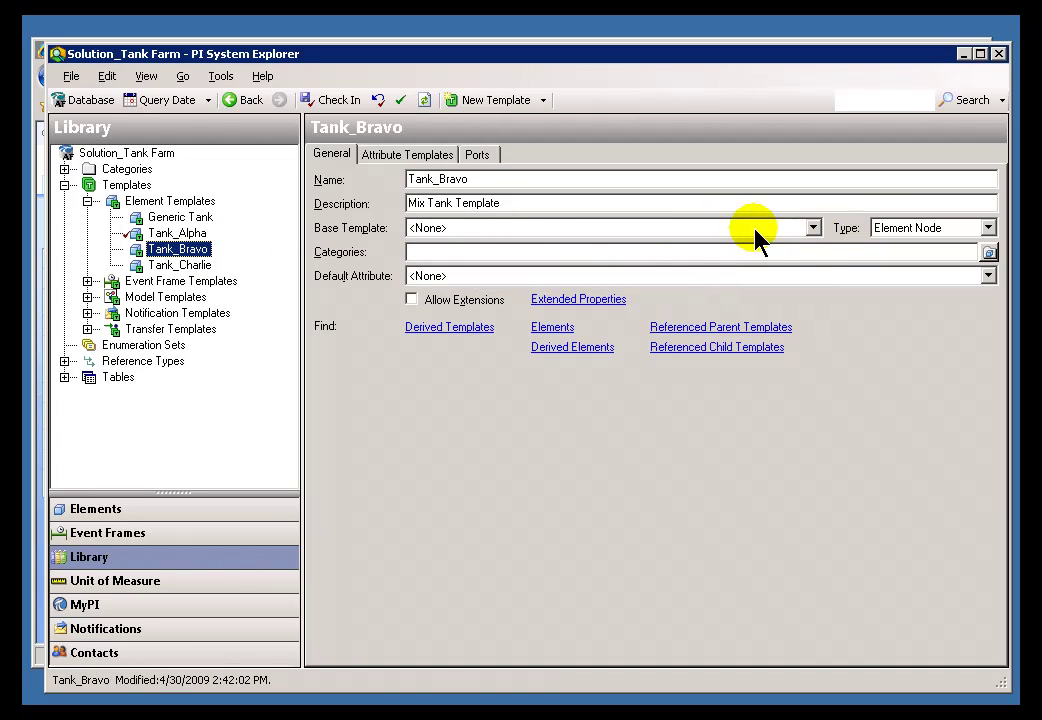
click(813, 228)
click(447, 258)
click(185, 268)
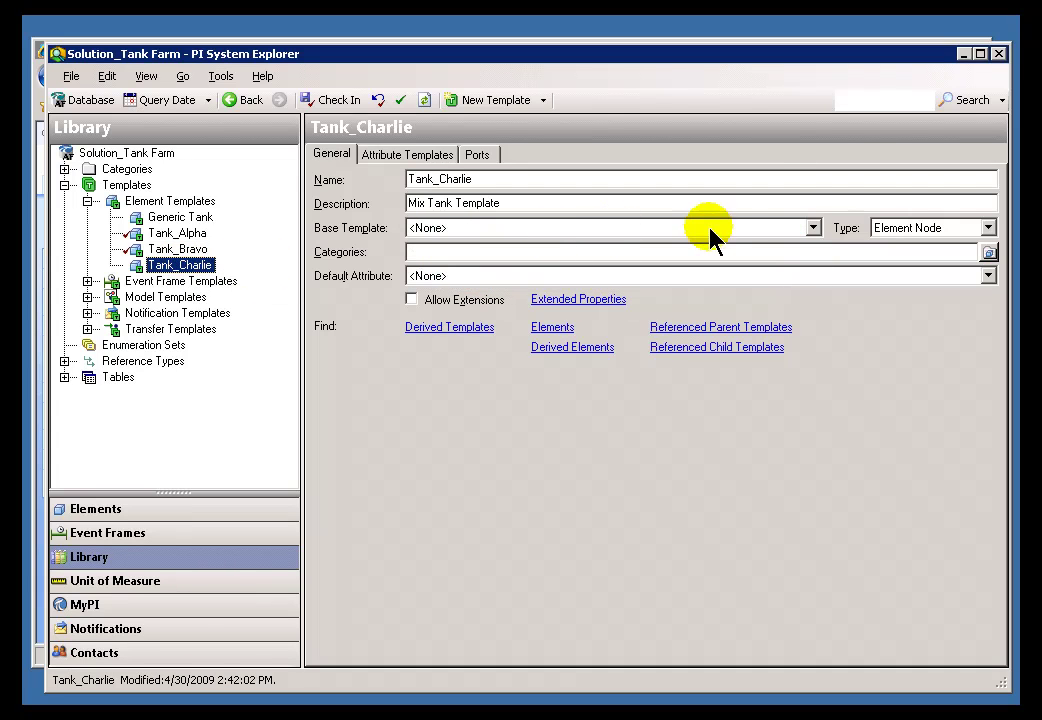
click(813, 228)
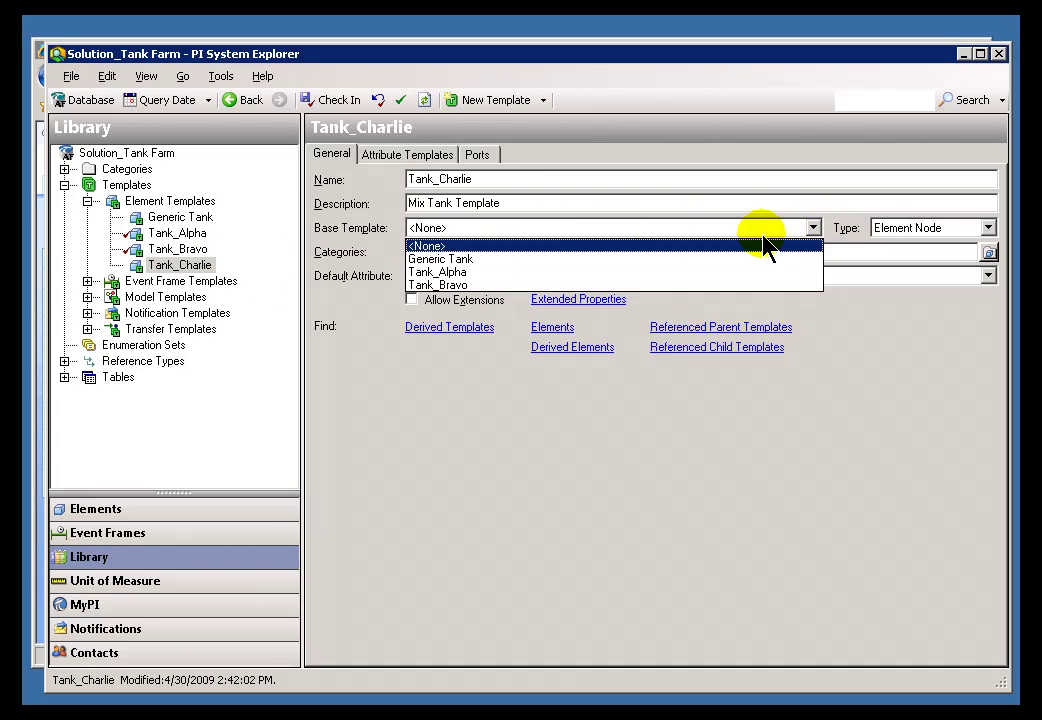
click(466, 260)
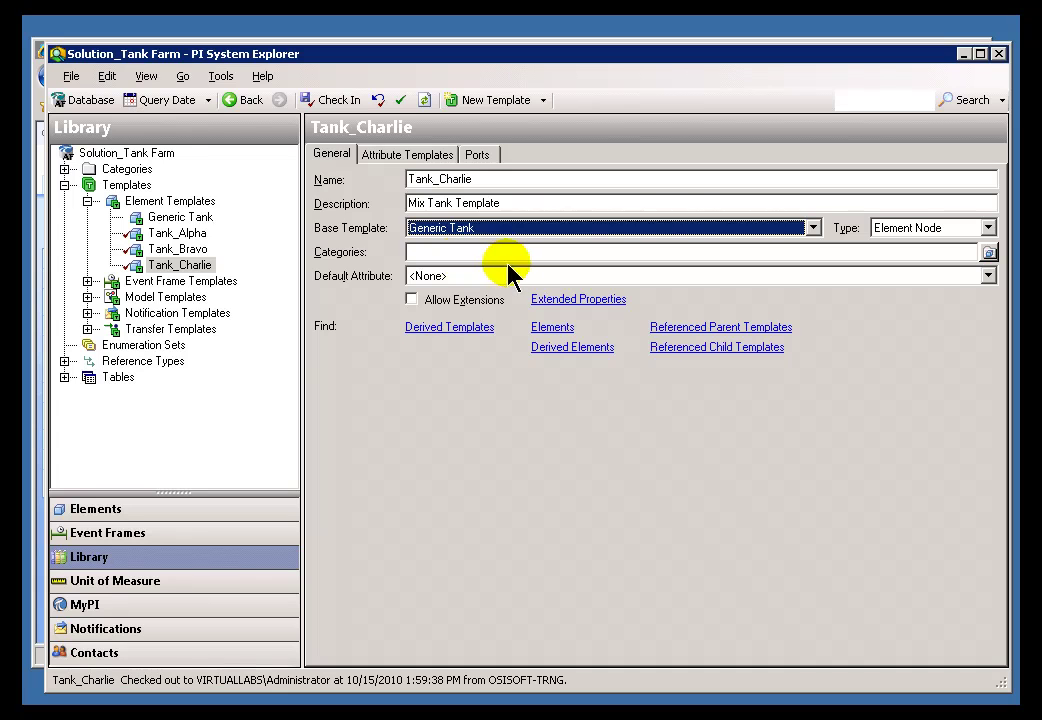
click(338, 102)
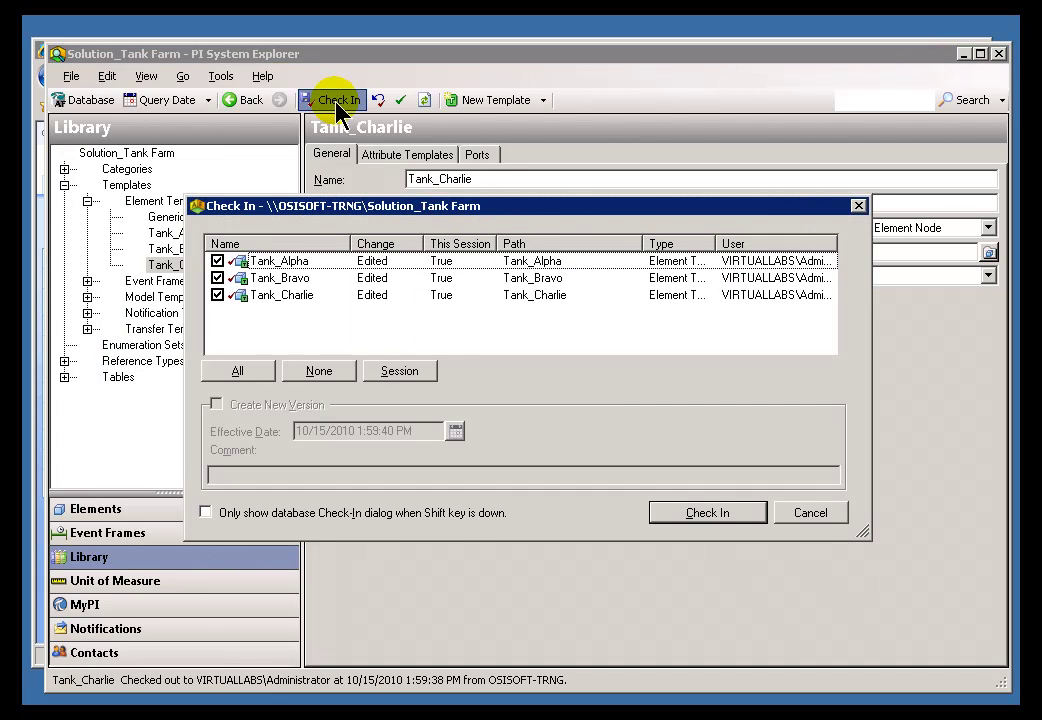
click(713, 516)
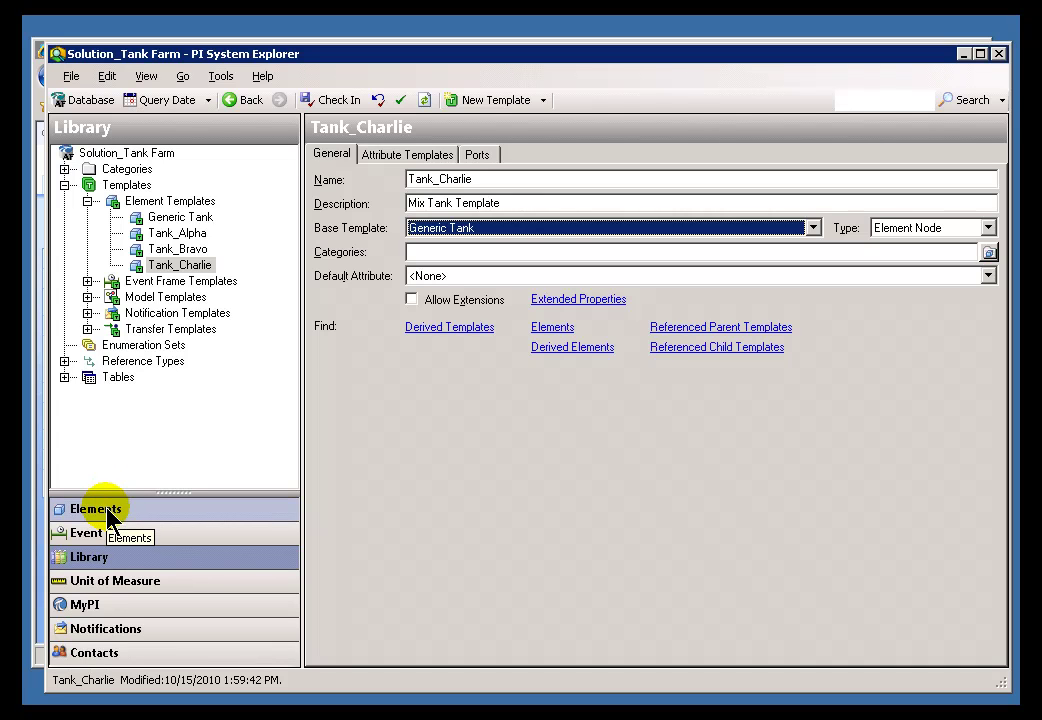
click(110, 516)
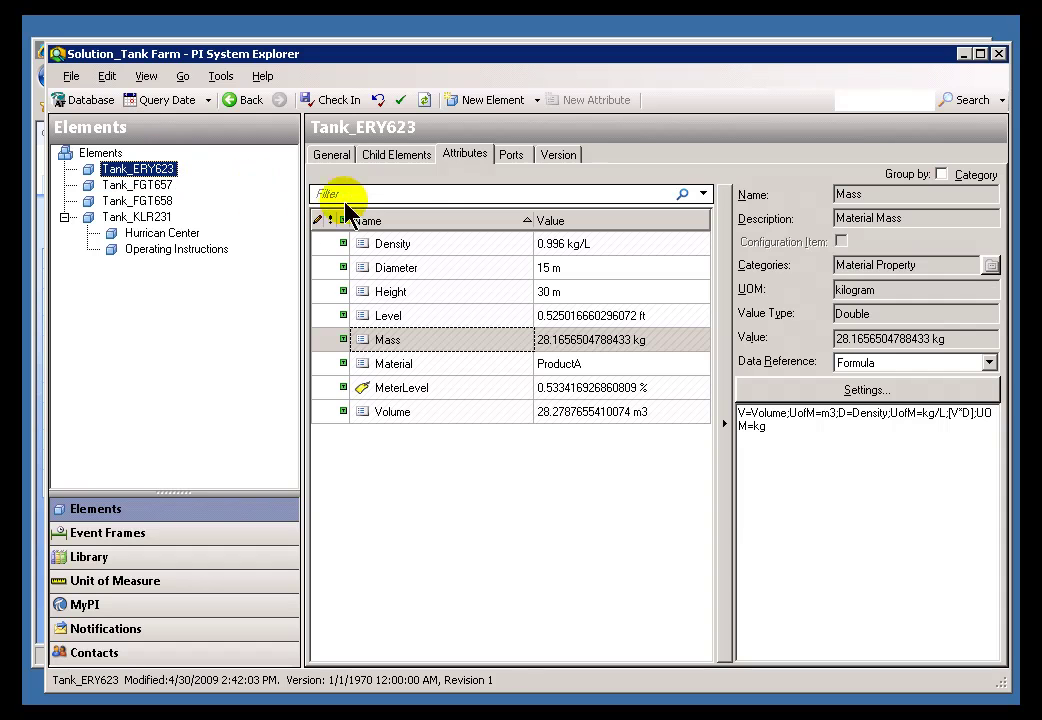
click(148, 75)
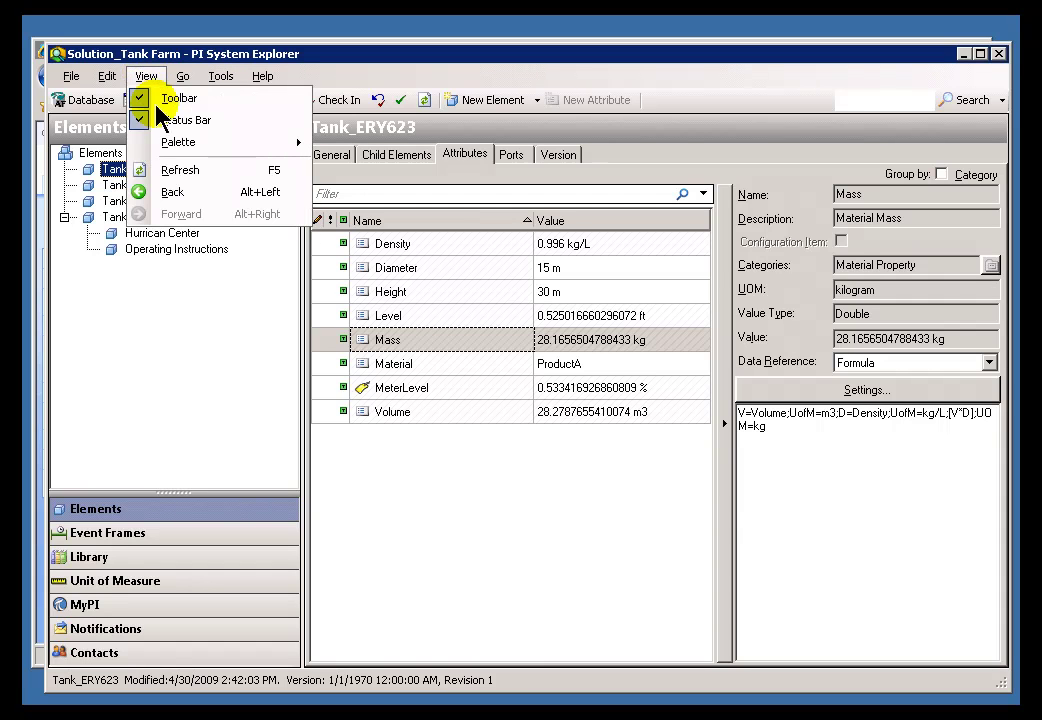
click(181, 172)
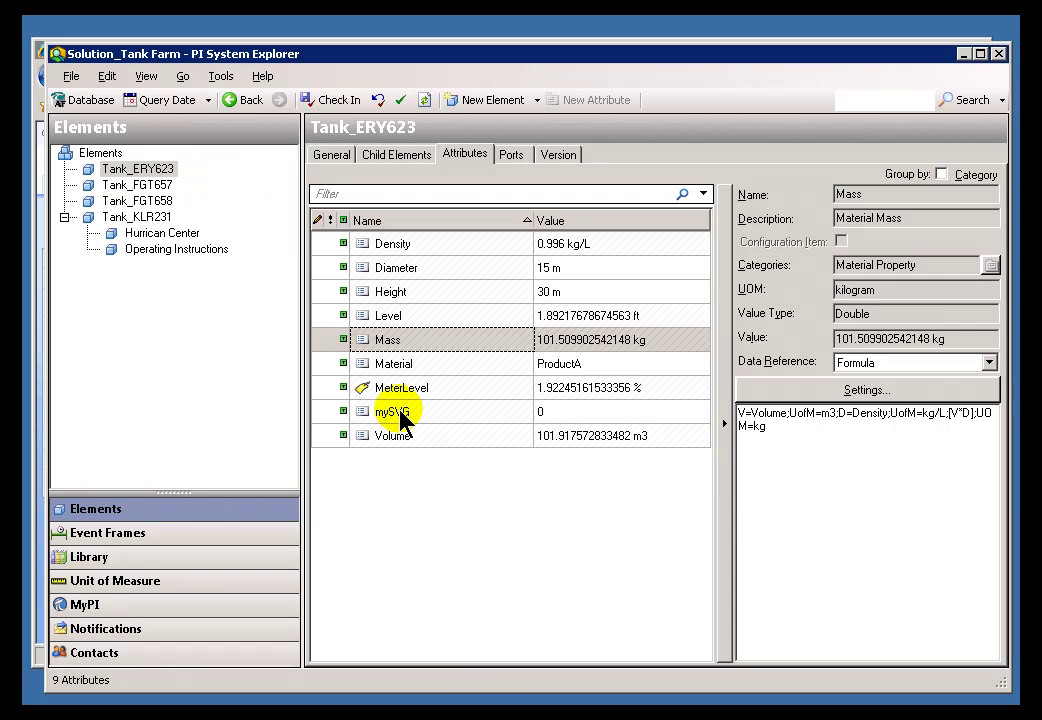
click(403, 414)
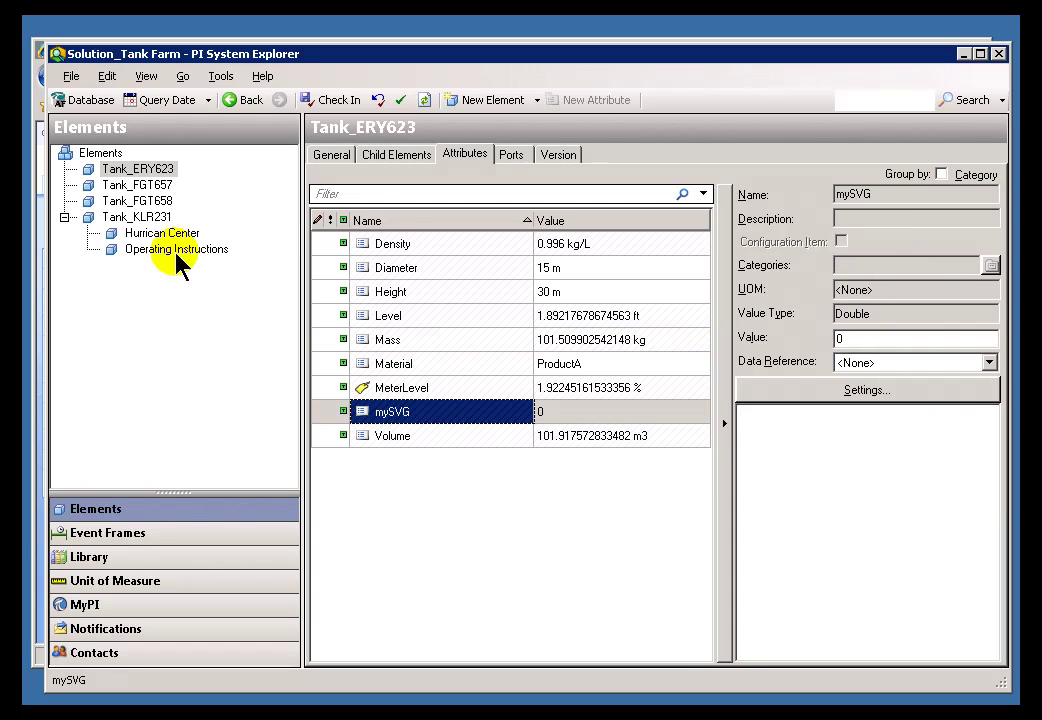
click(147, 186)
click(154, 203)
click(152, 217)
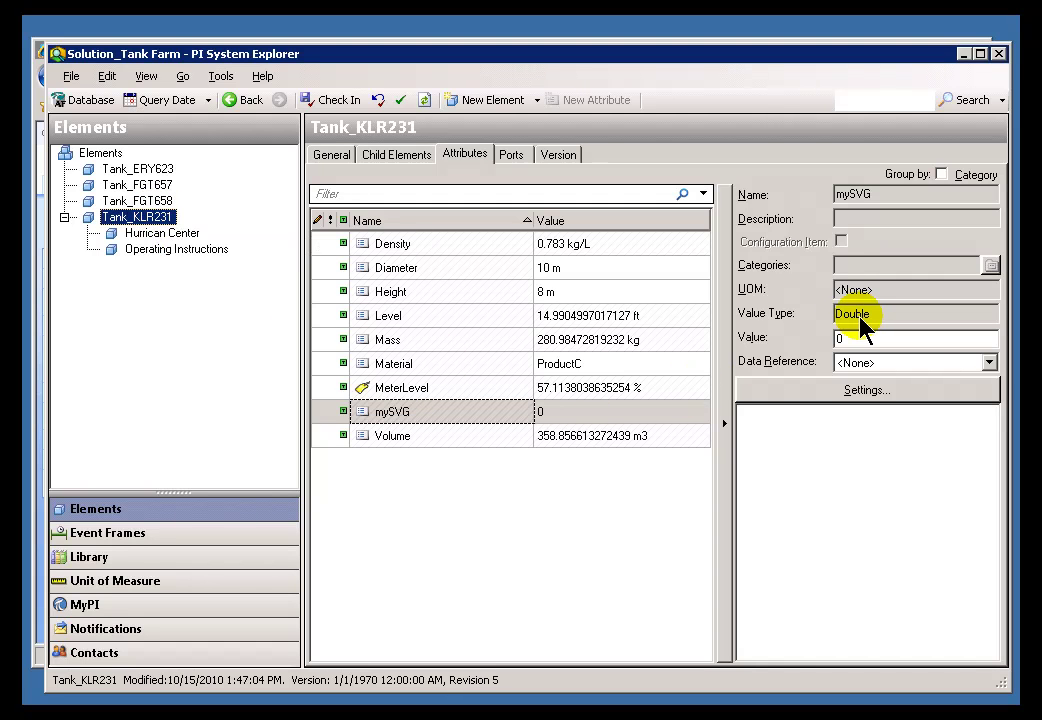
click(140, 185)
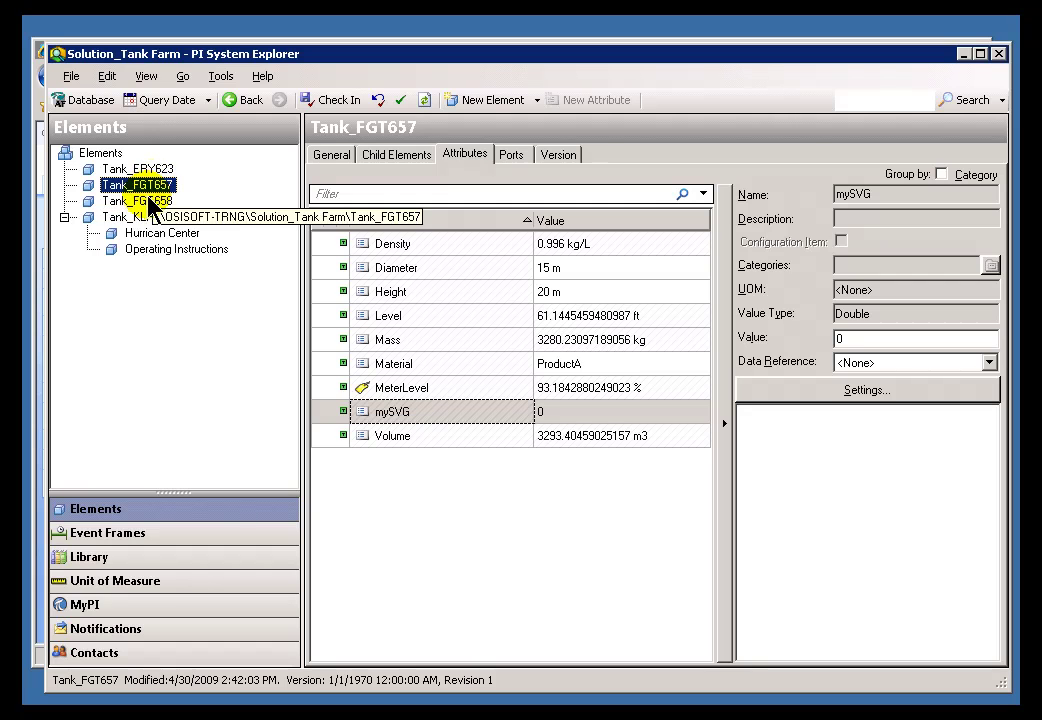
click(98, 558)
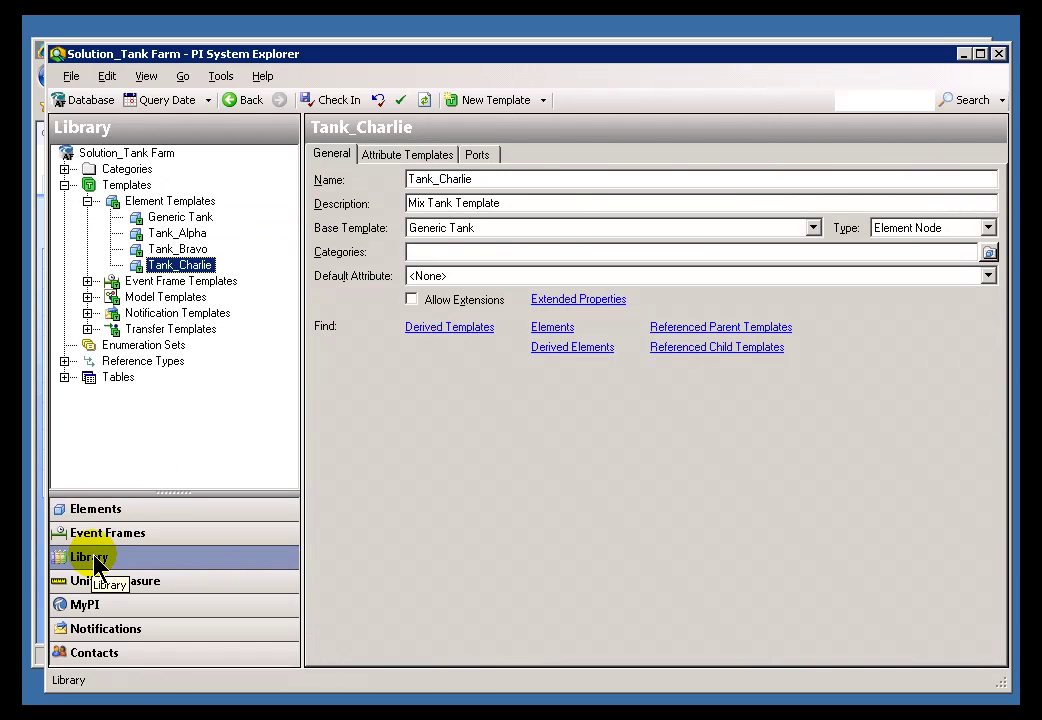
- Change Generic Tank's mySVG value type from Double to String and check it in
click(168, 220)
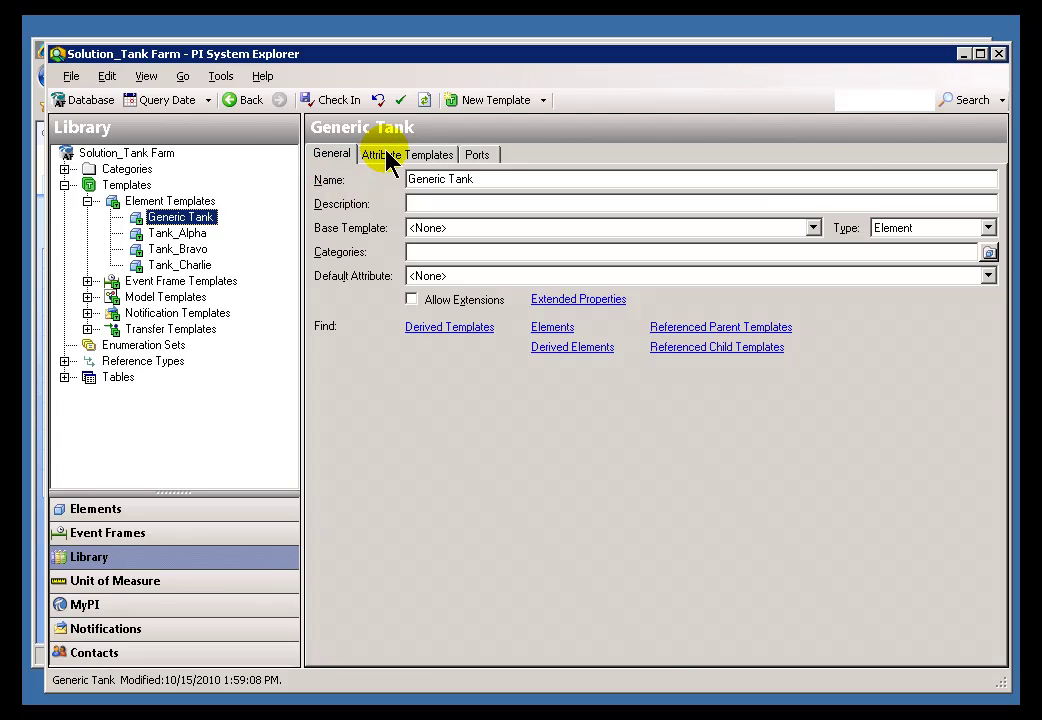
click(388, 163)
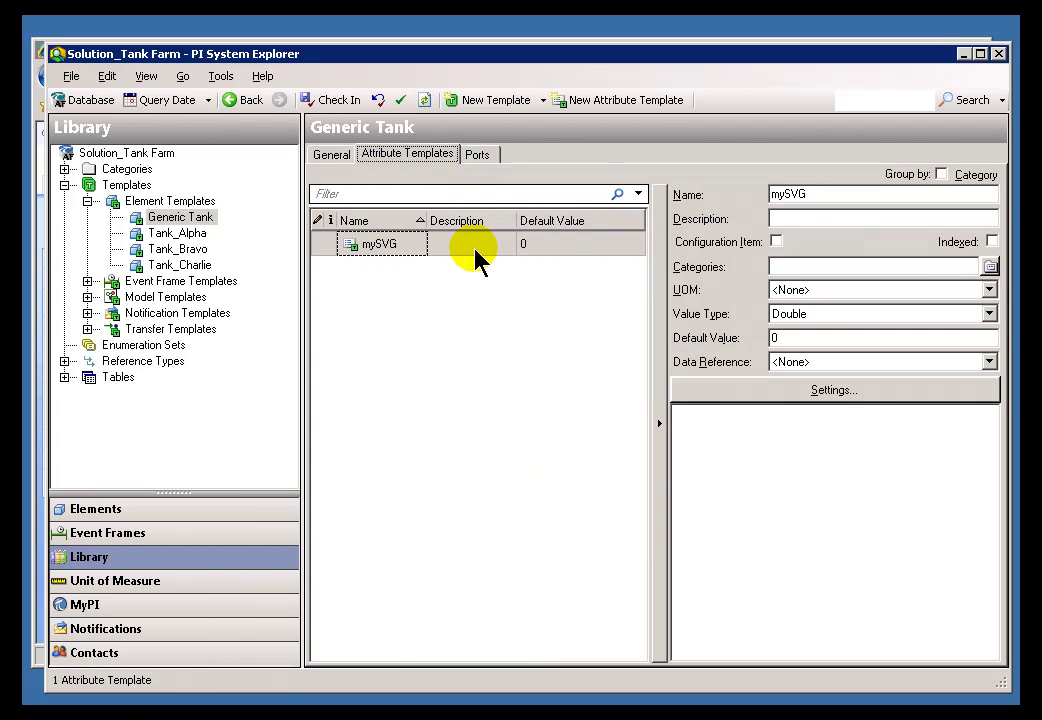
click(989, 316)
click(938, 537)
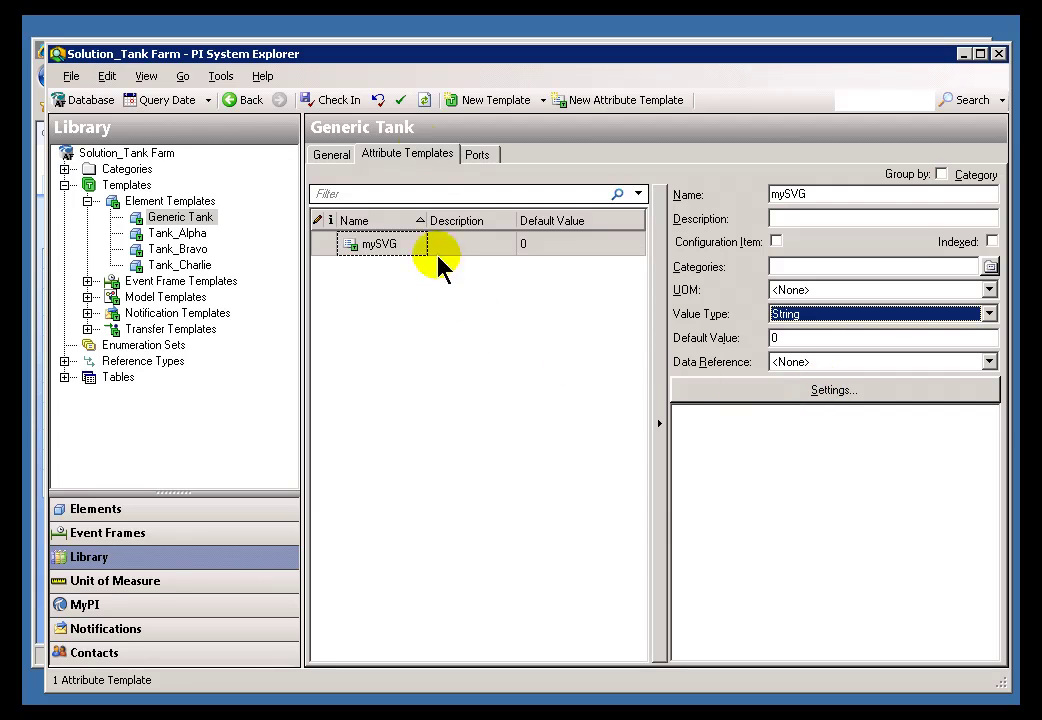
click(333, 100)
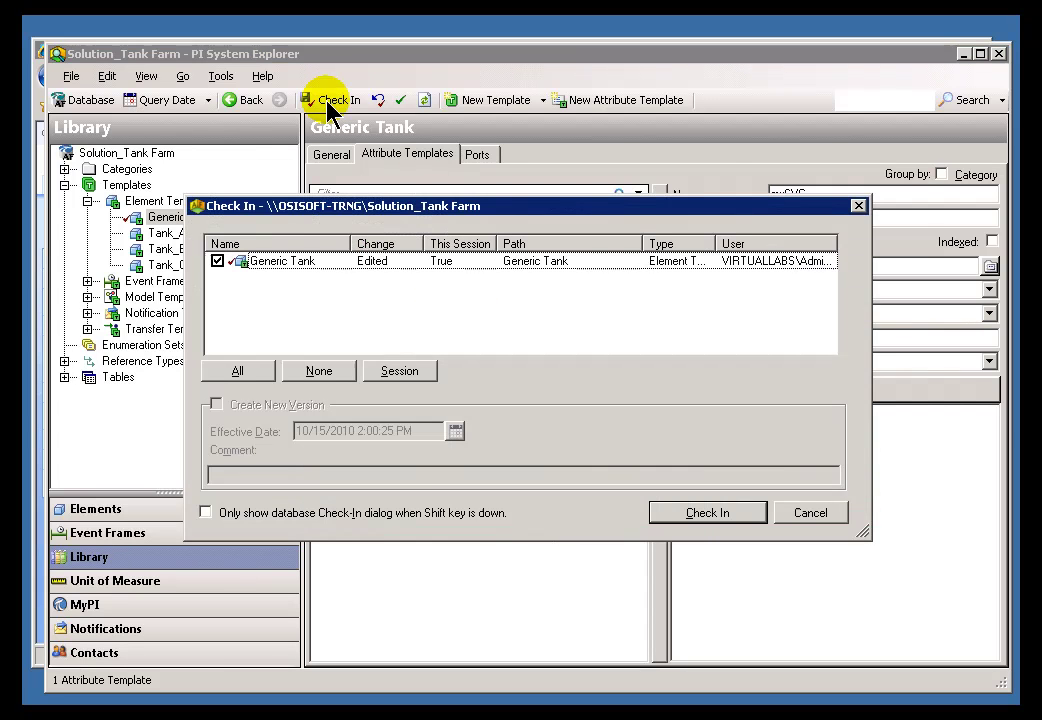
click(712, 514)
- Look through each tank element's attributes, confirming mySVG is now a String
click(117, 513)
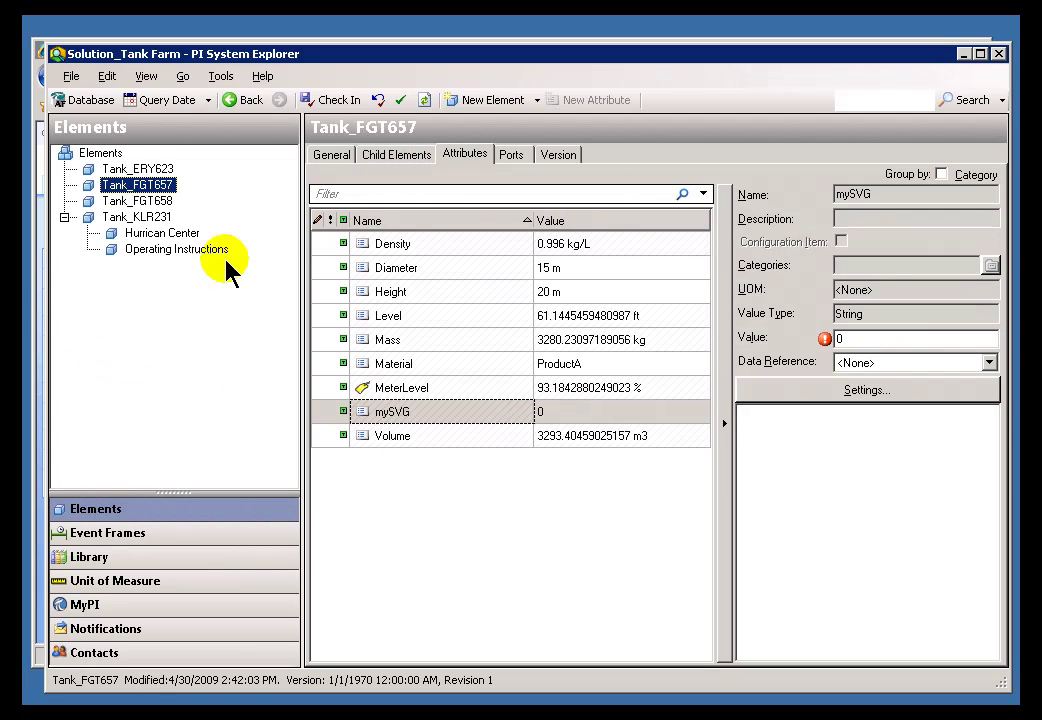
click(138, 172)
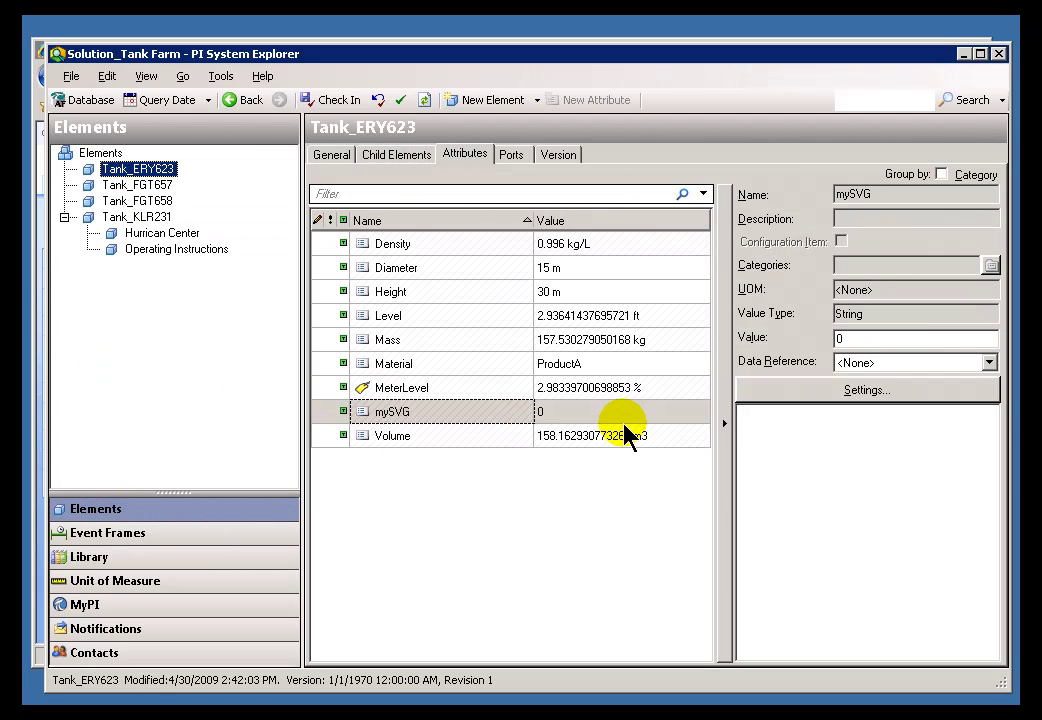
click(148, 186)
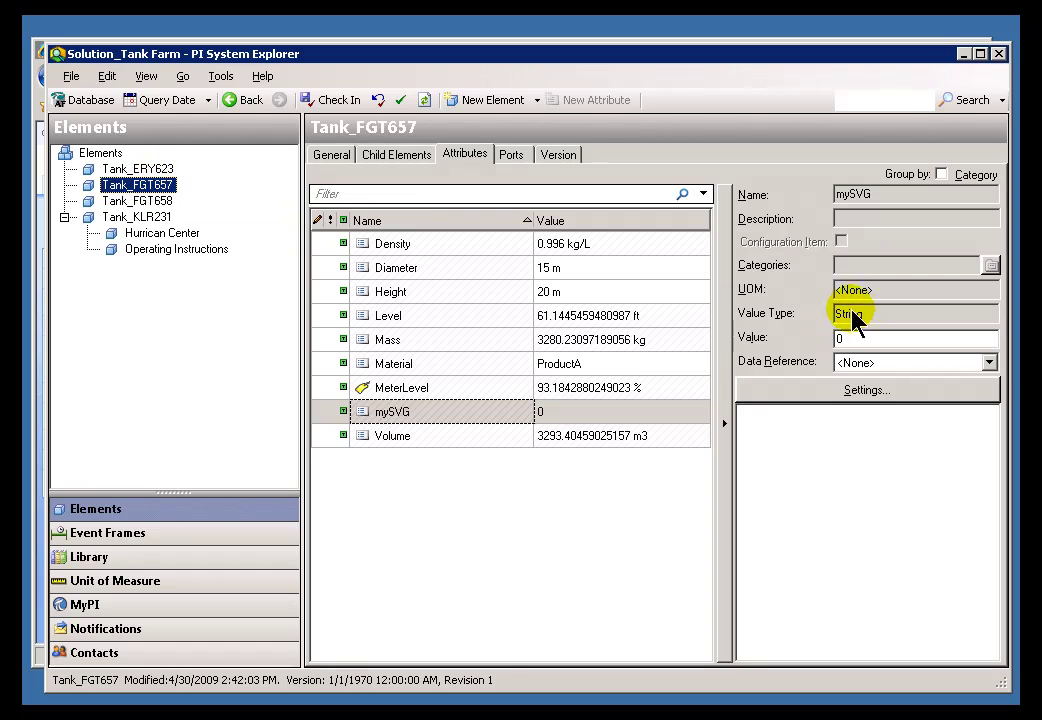
click(140, 201)
click(152, 218)
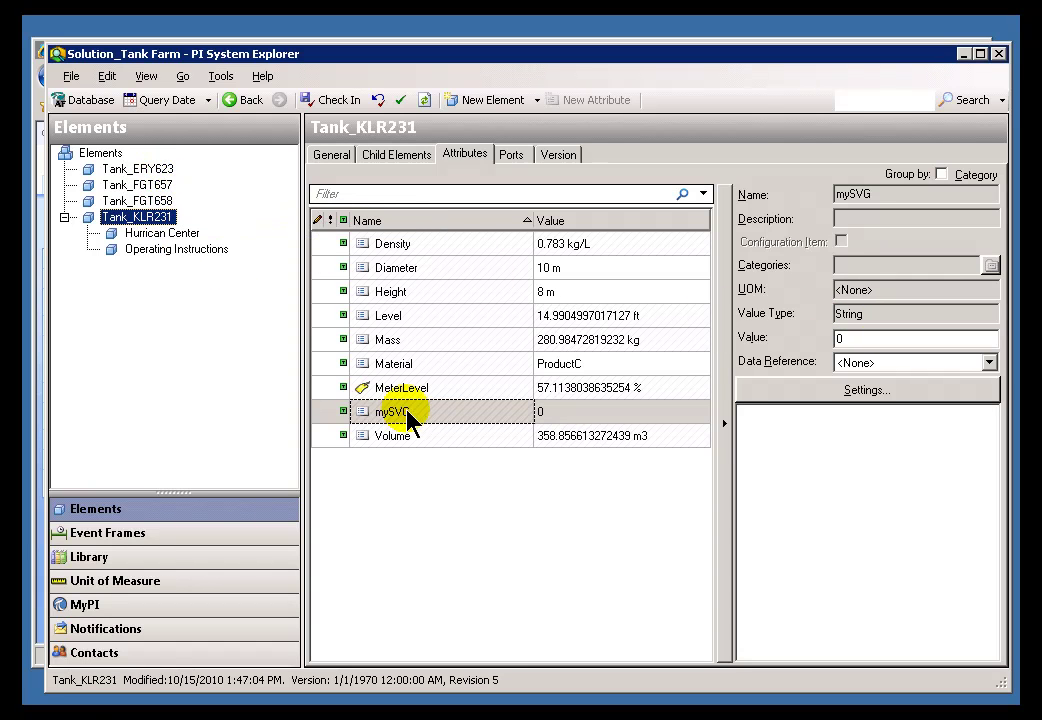
- Paste the hvac.svg link into Tank_ERY623's mySVG value and commit it
click(150, 171)
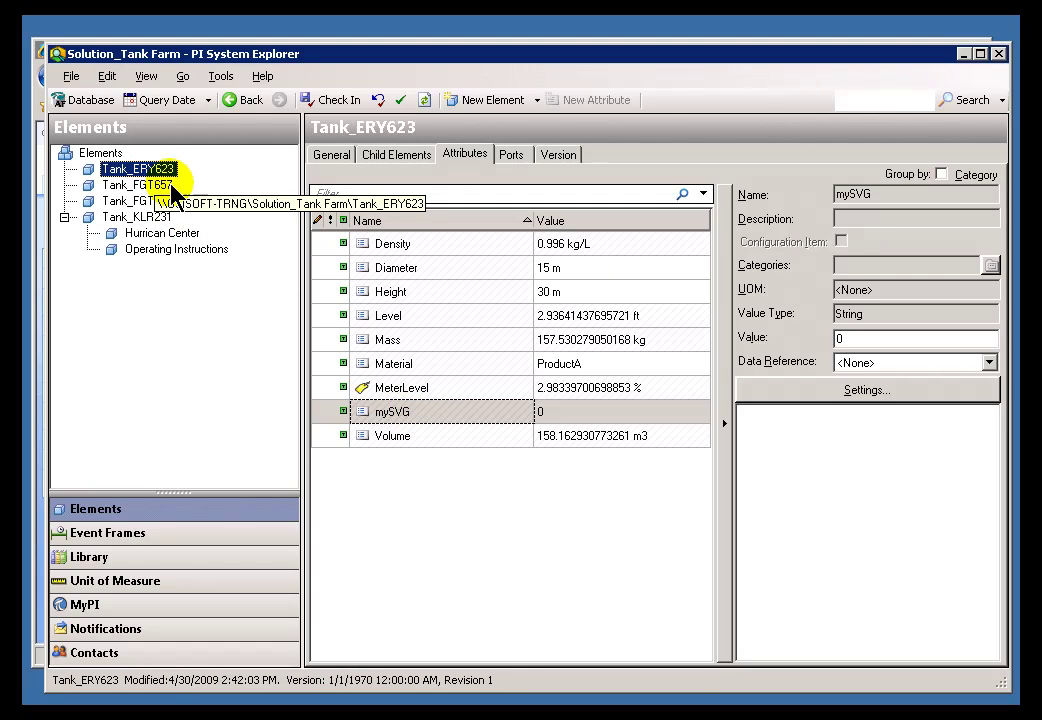
click(873, 340)
click(840, 363)
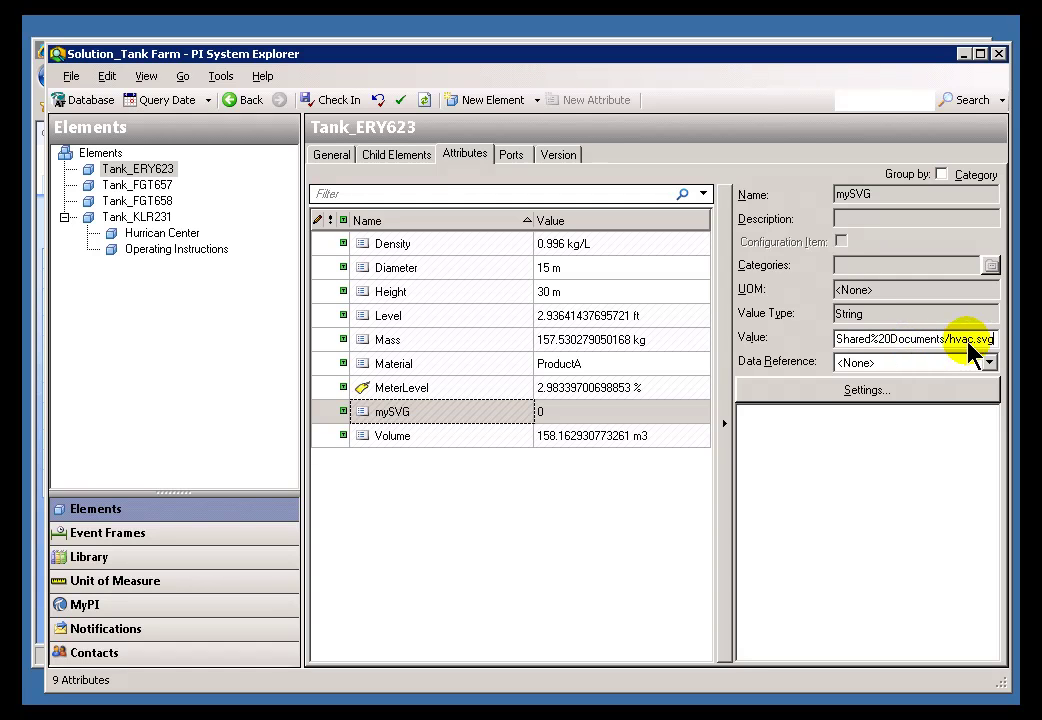
click(133, 188)
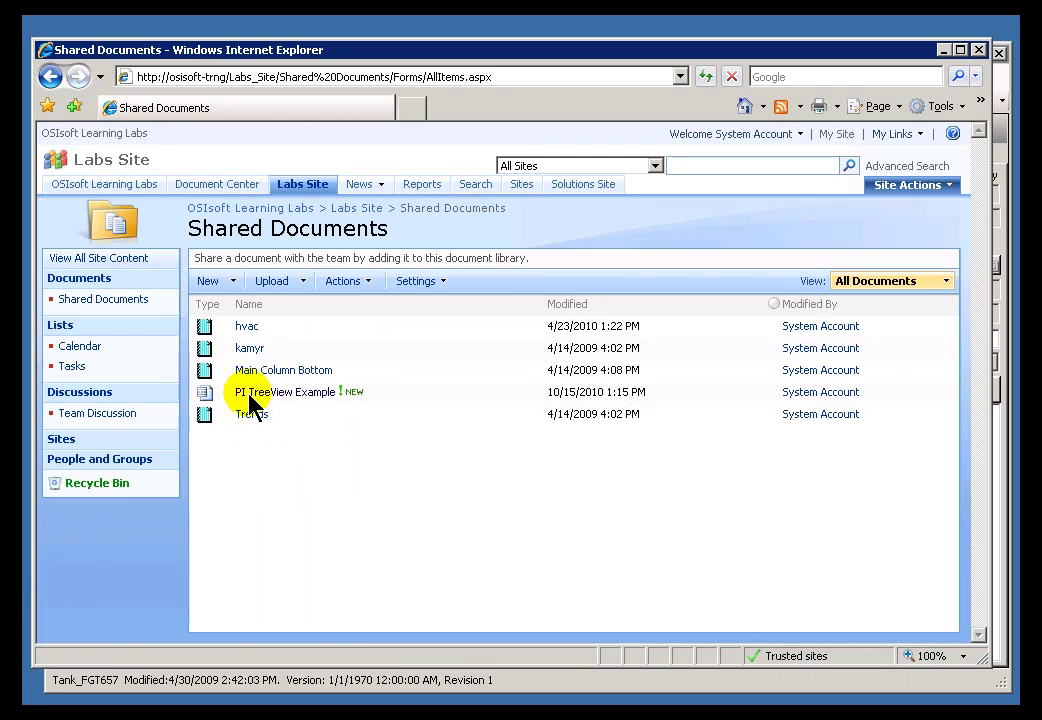
right_click(248, 349)
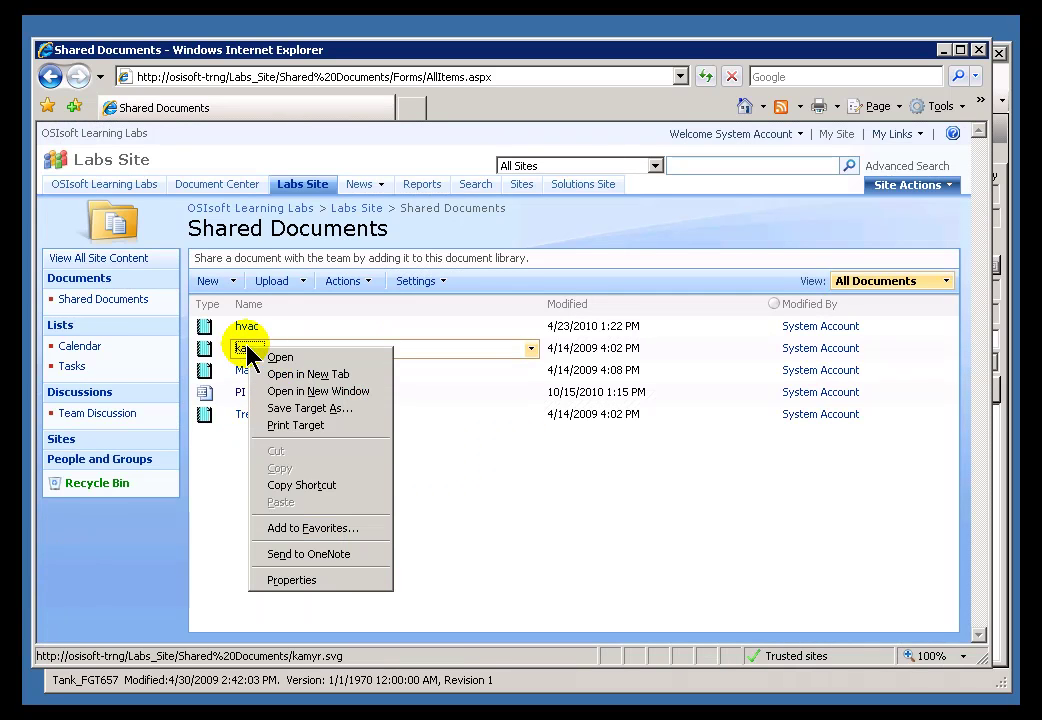
click(315, 486)
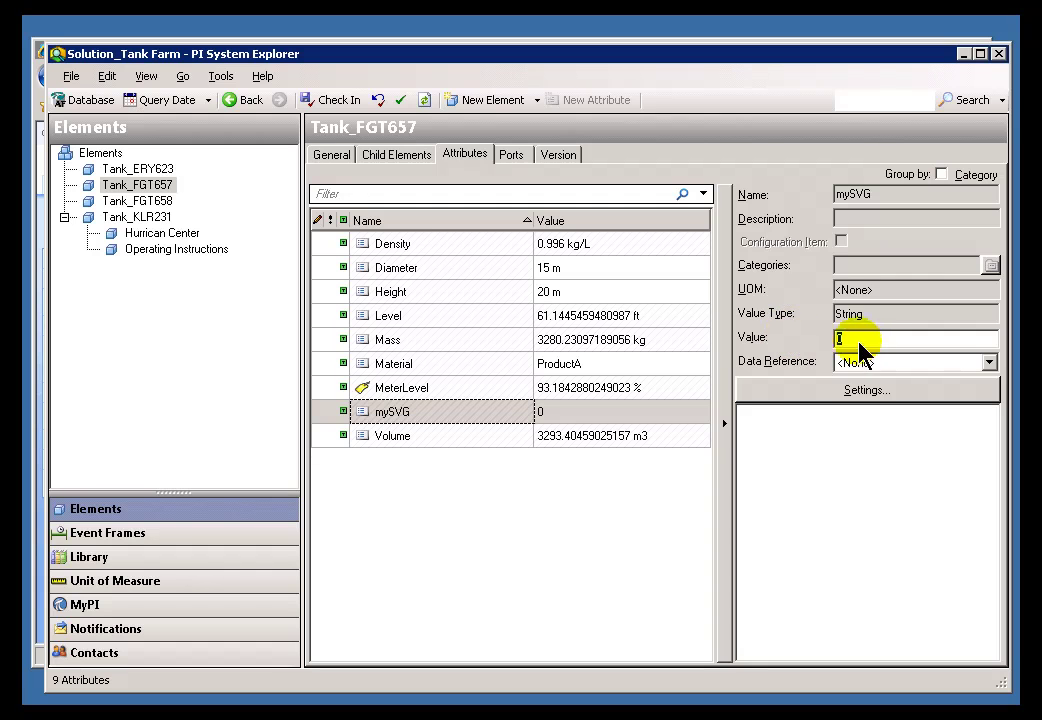
key(ctrl+v)
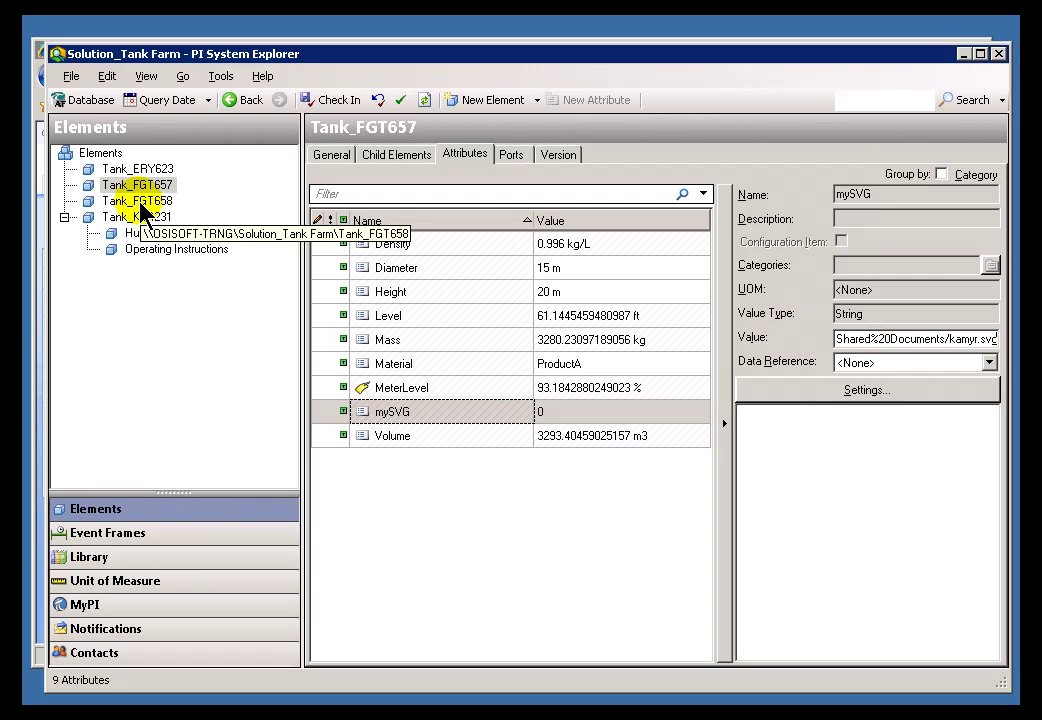
click(141, 202)
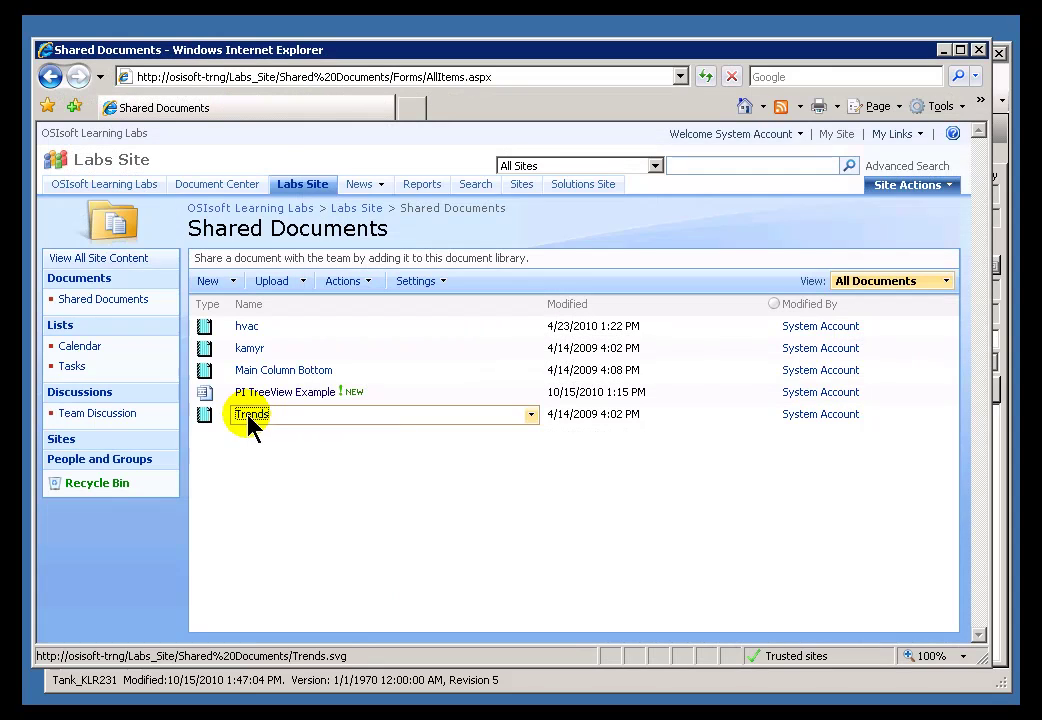
right_click(250, 425)
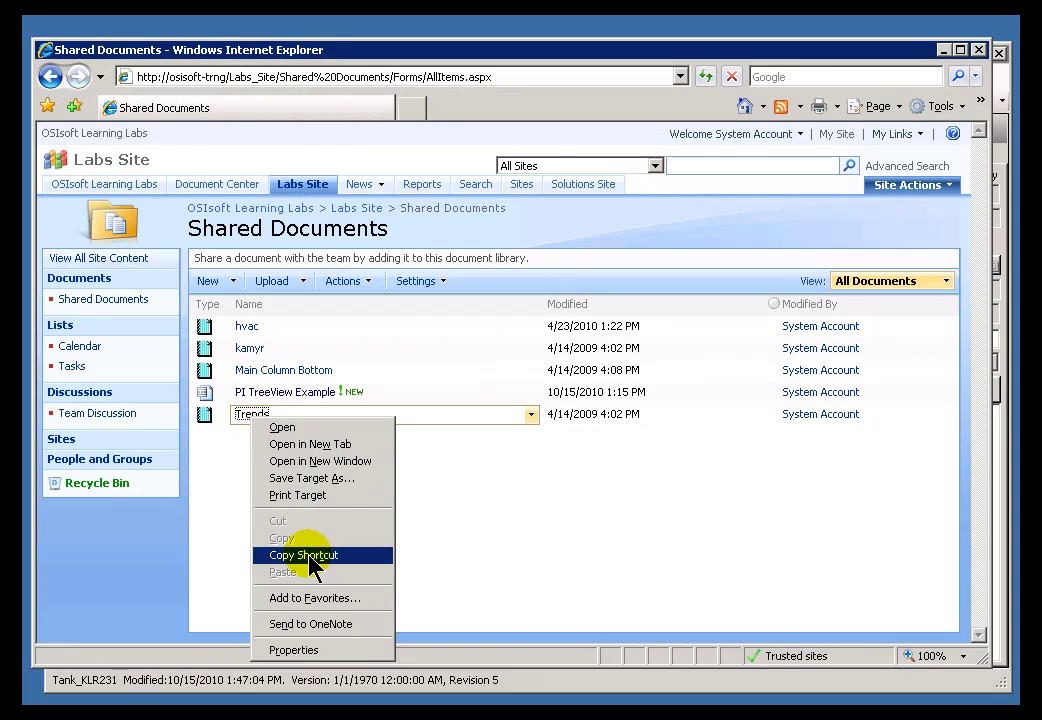
click(278, 558)
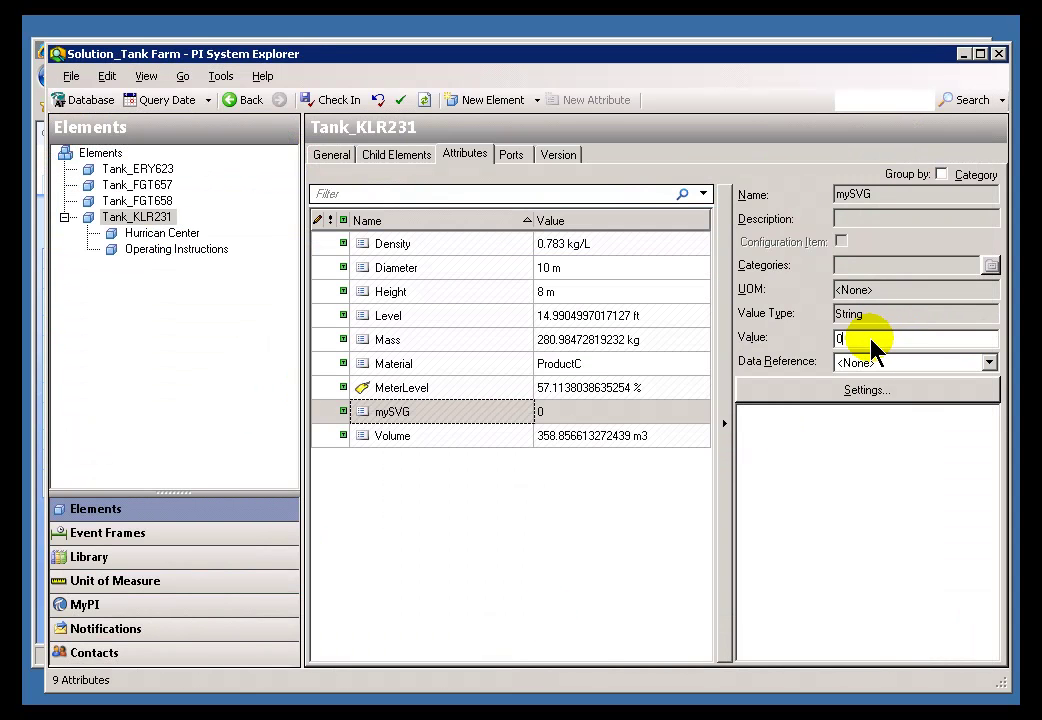
key(BackSpace)
key(ctrl+v)
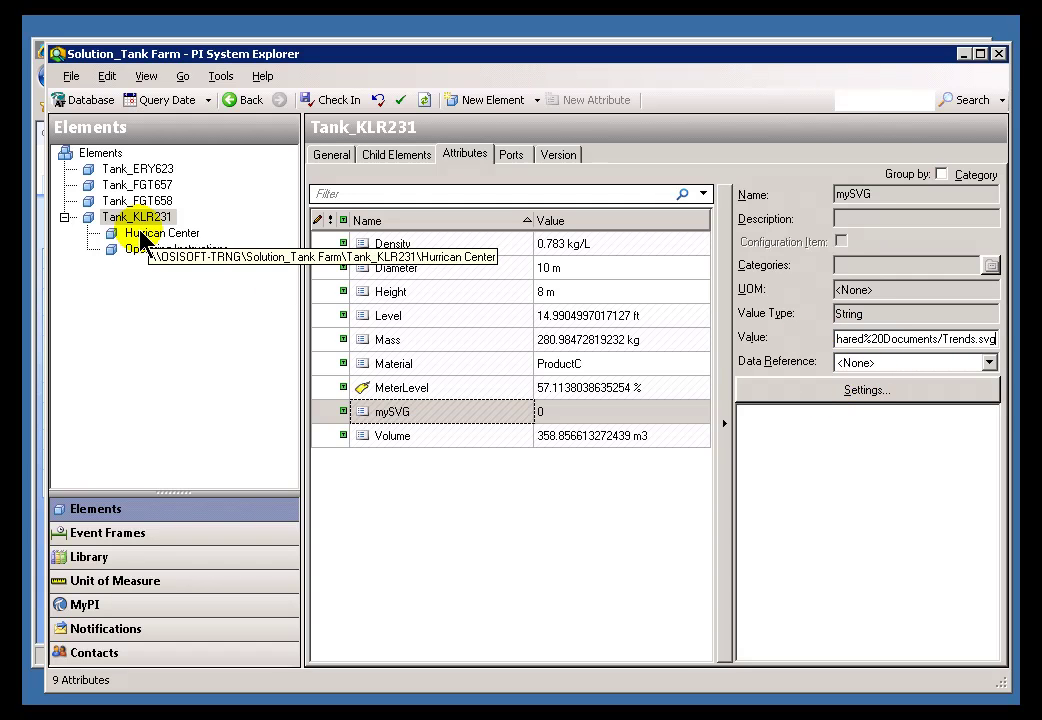
click(138, 200)
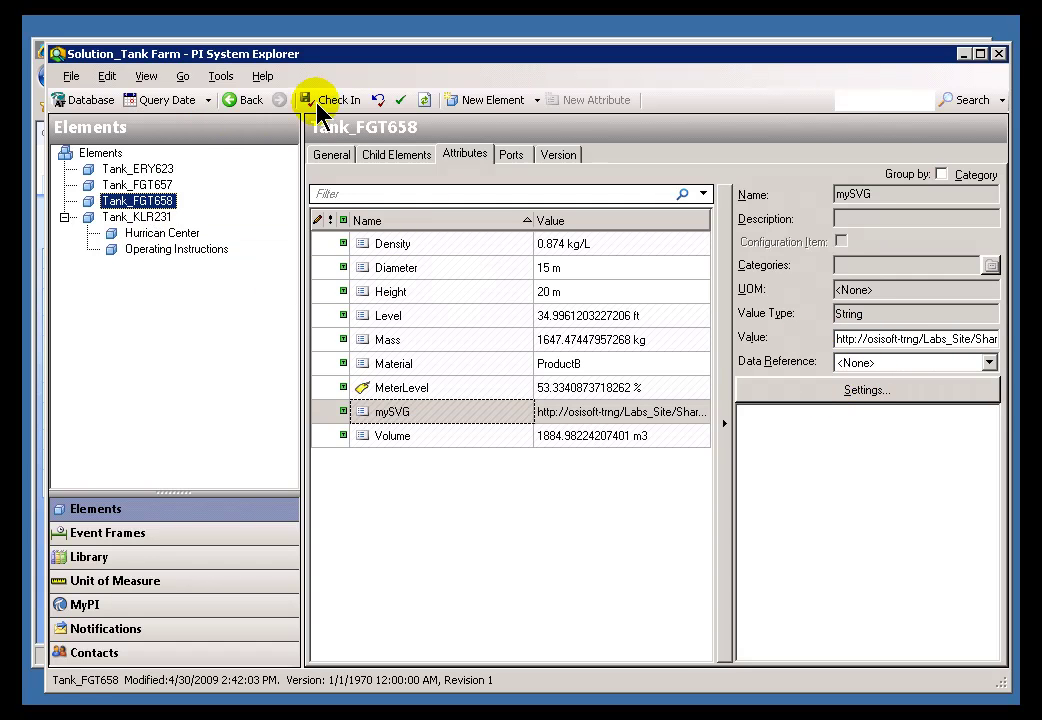
click(138, 169)
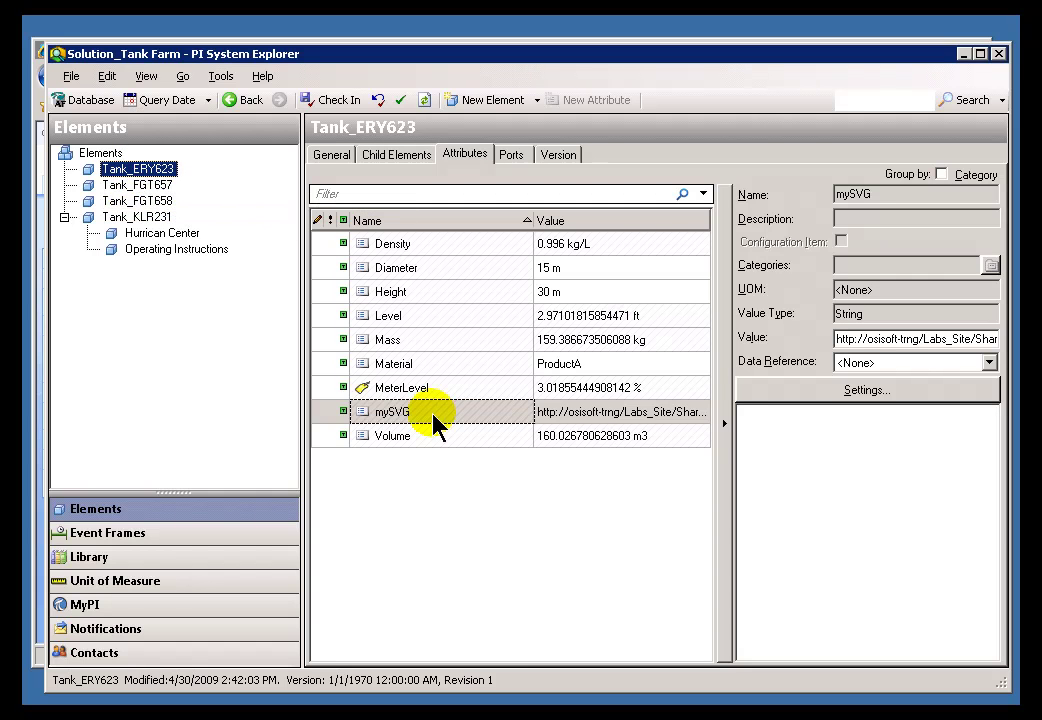
click(137, 185)
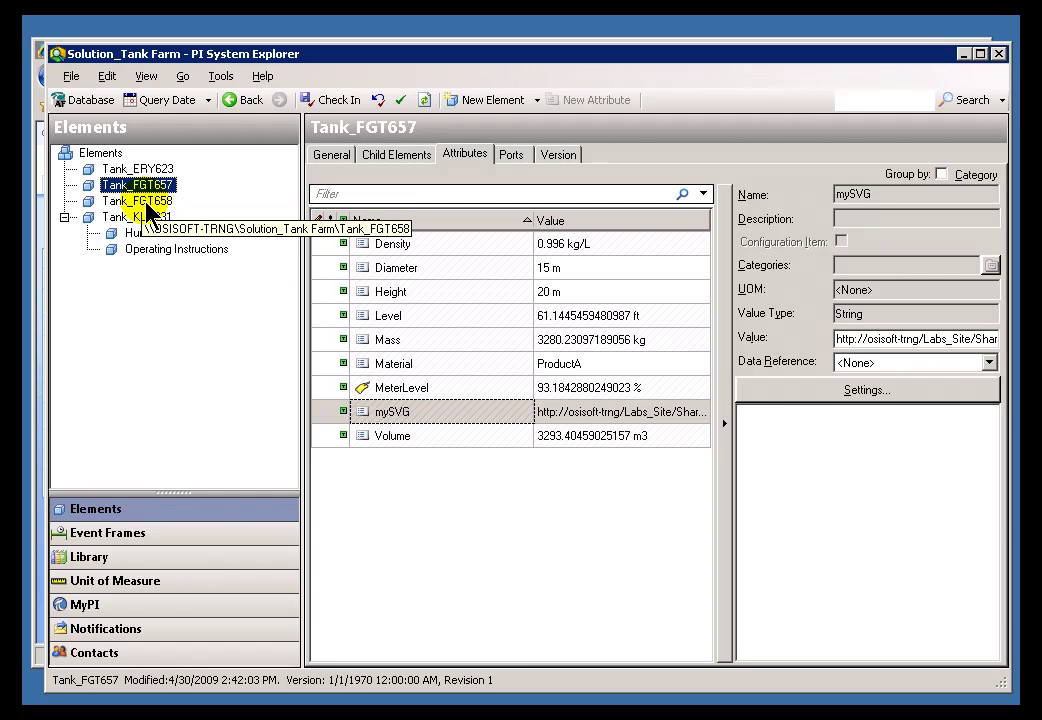
click(138, 201)
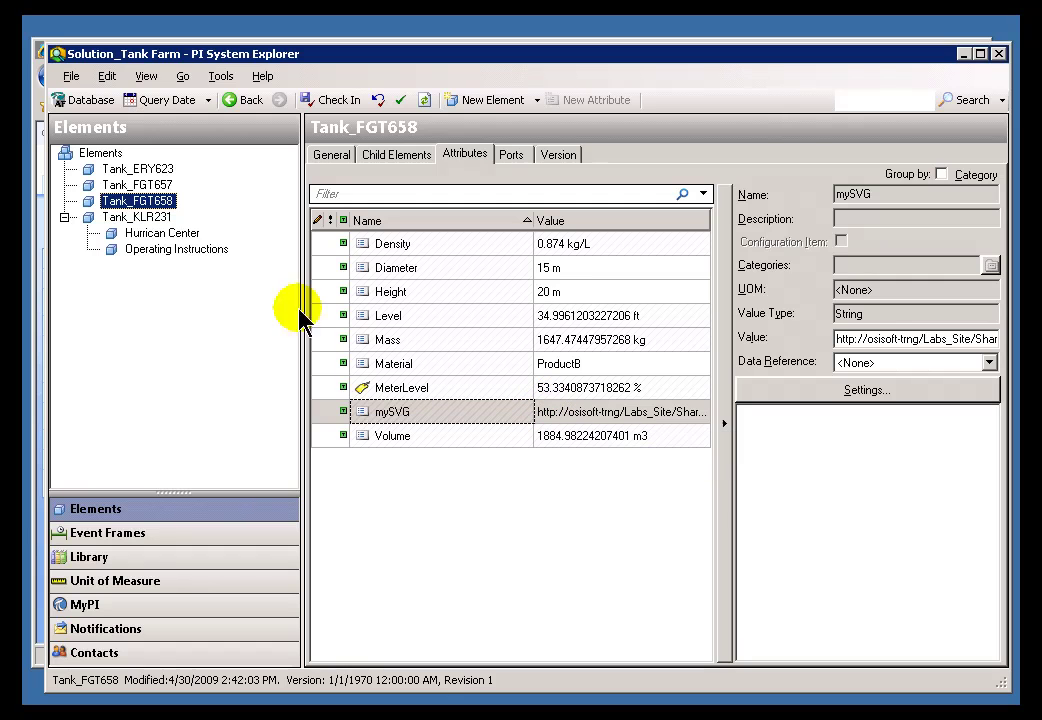
click(138, 217)
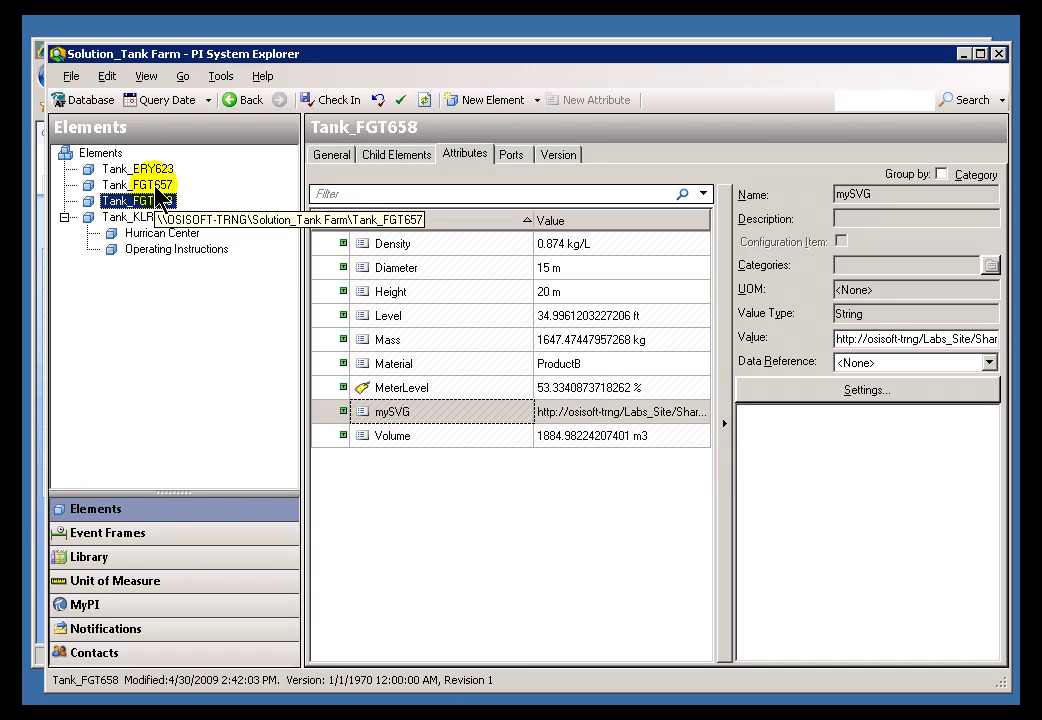
click(140, 185)
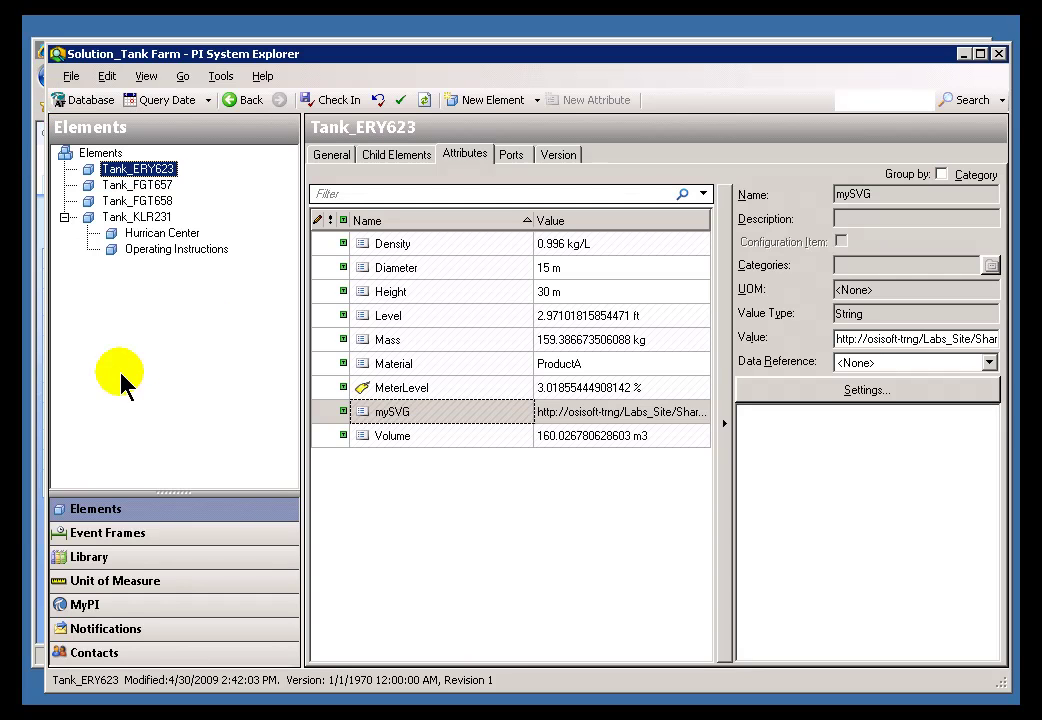
key(alt+Tab)
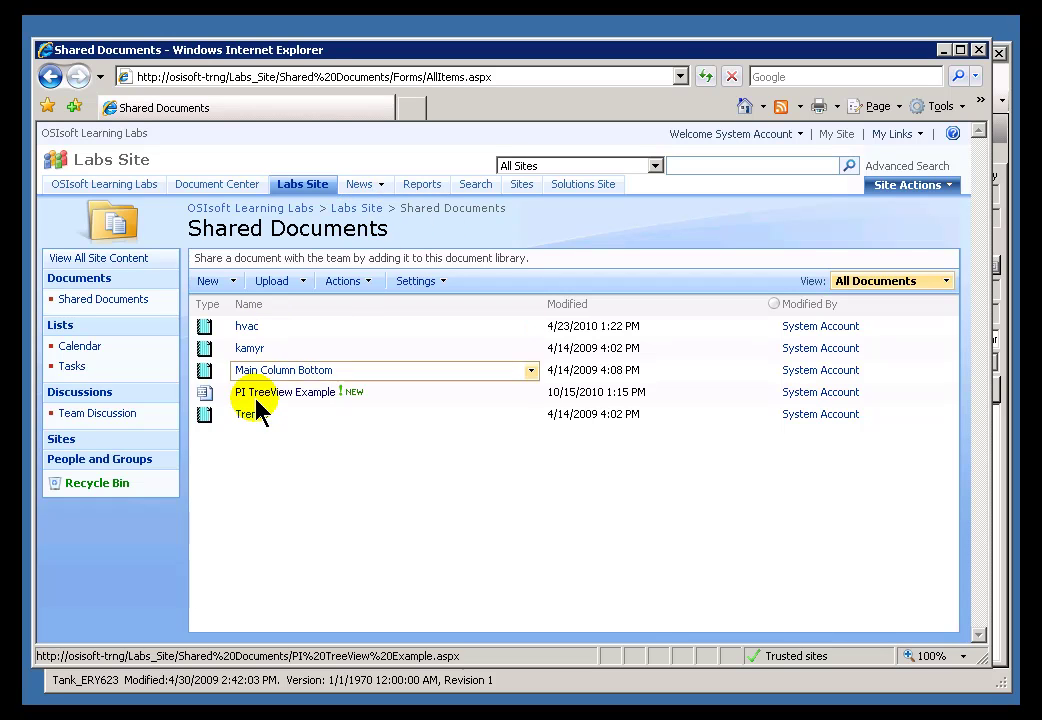
- Open the PI TreeView Example page and put it into edit mode
click(292, 394)
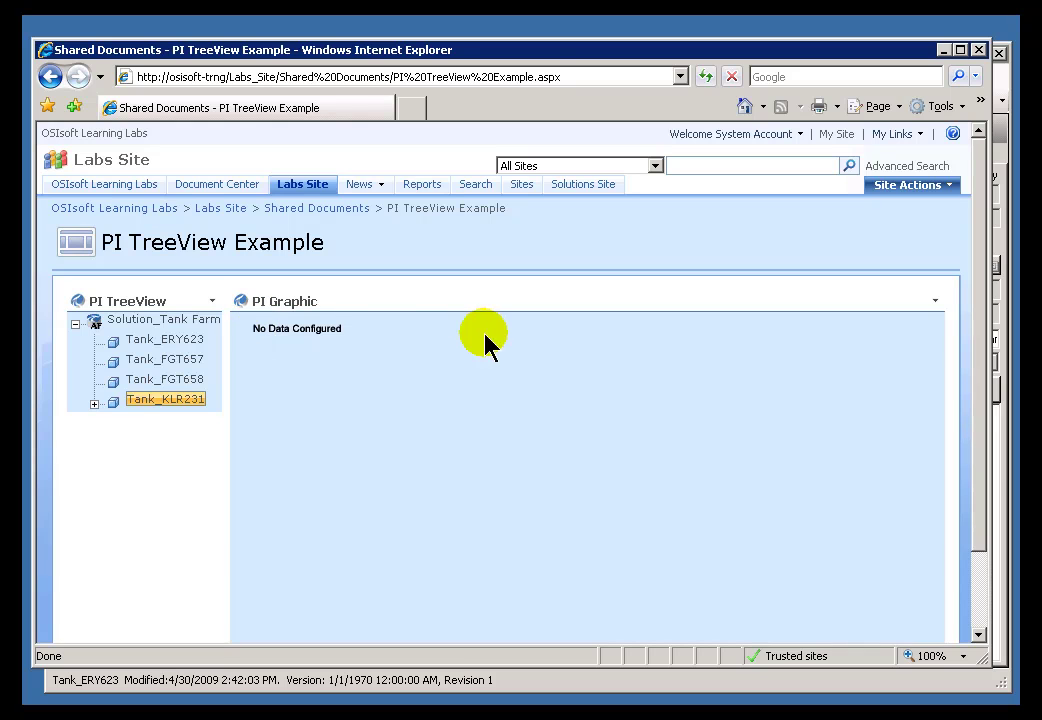
click(211, 302)
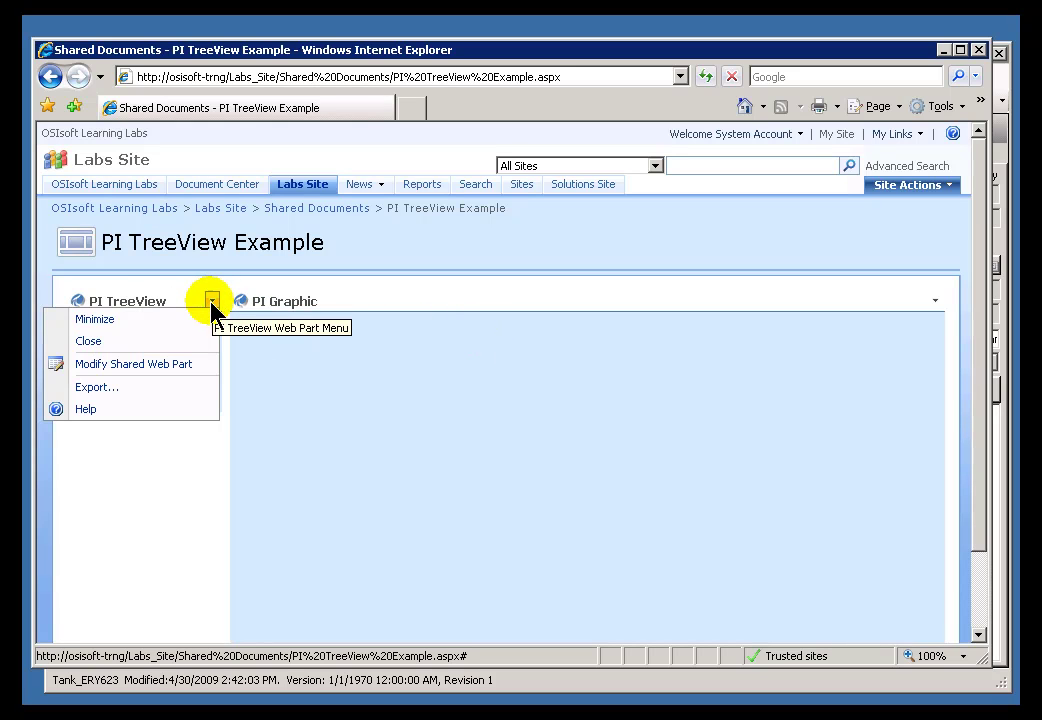
click(362, 290)
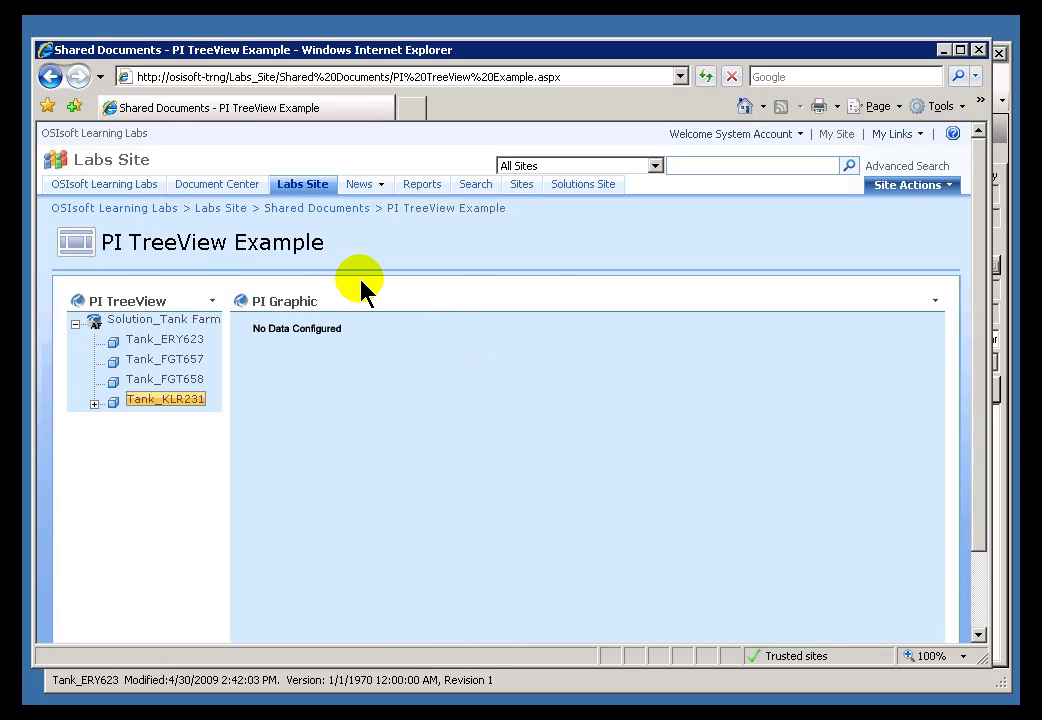
click(902, 188)
click(778, 262)
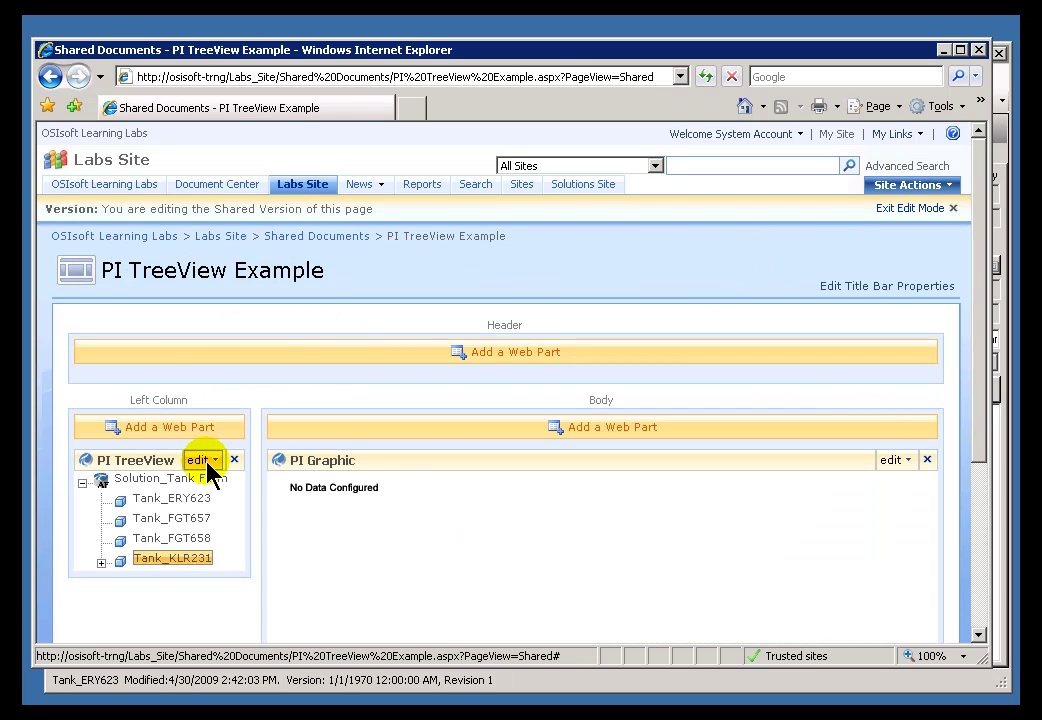
- Connect PI TreeView to send client-side parameters to PI Graphic
click(208, 463)
mouse_move(135, 568)
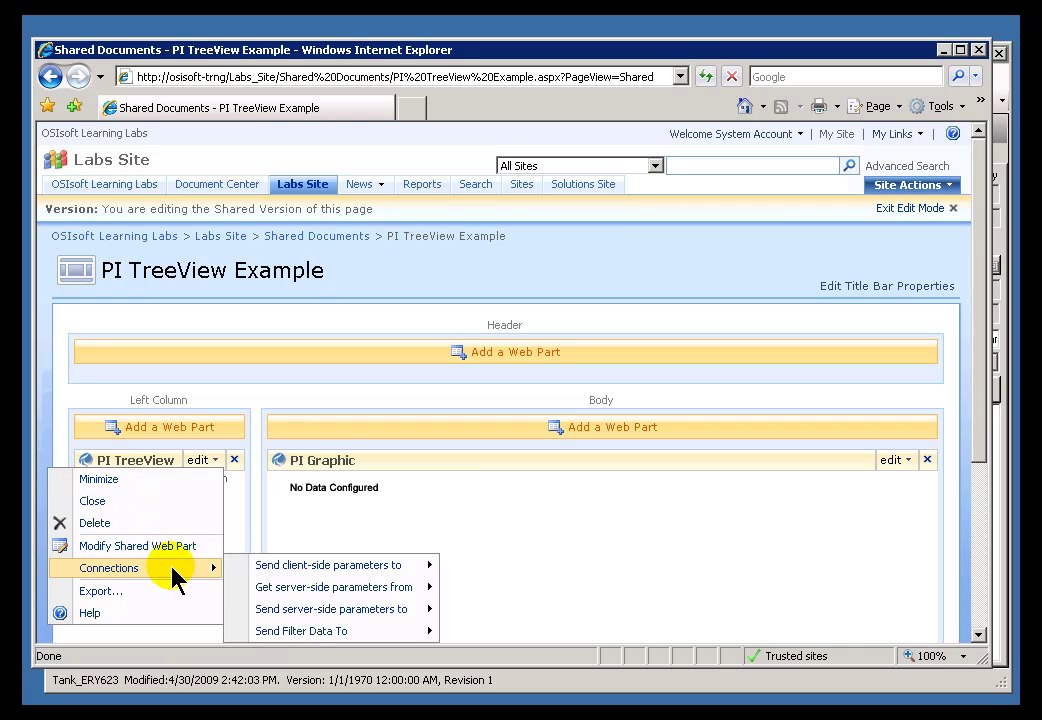
mouse_move(328, 565)
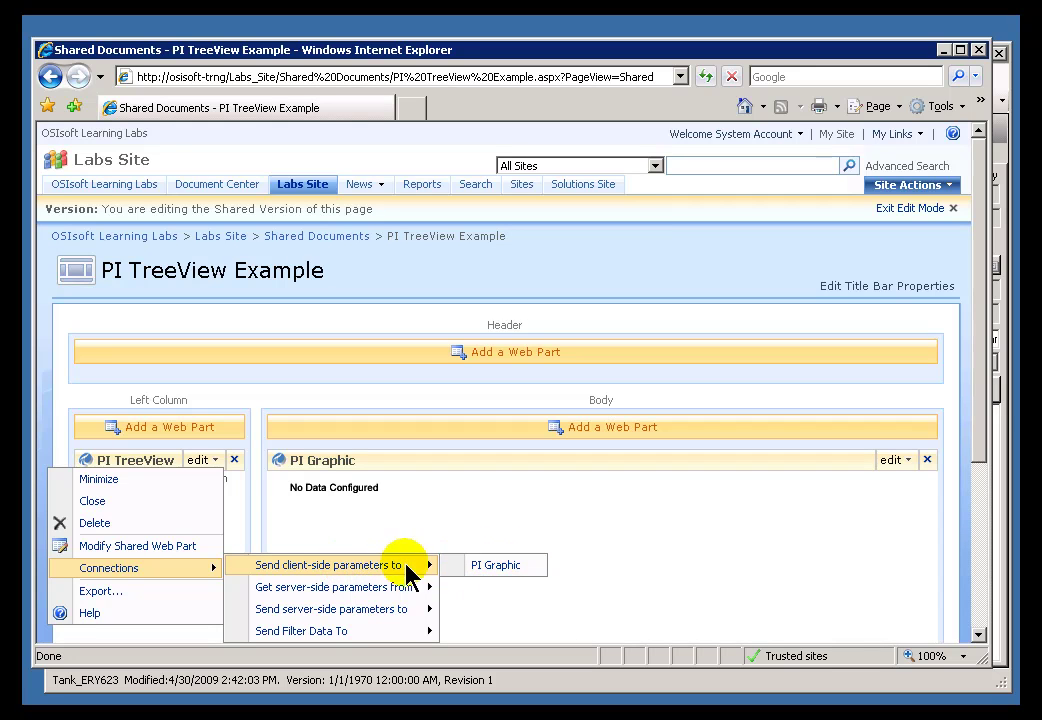
click(497, 567)
click(150, 560)
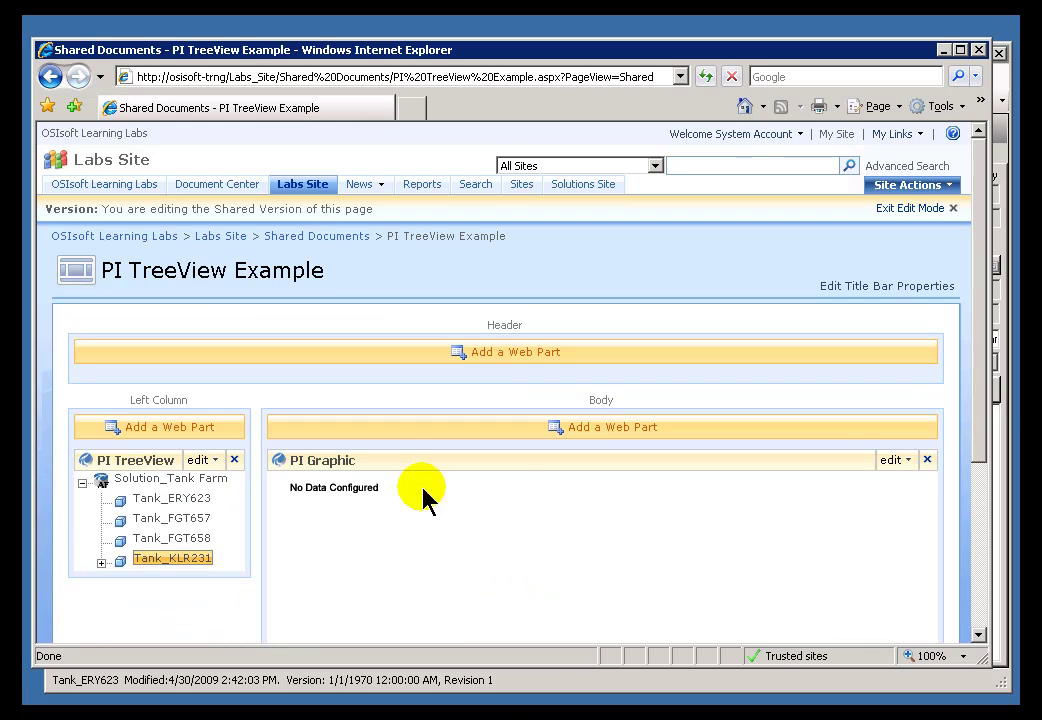
scroll(972, 472, down, 1)
click(893, 396)
- Open PI Graphic's settings and the connection dialog for Selected File
click(810, 478)
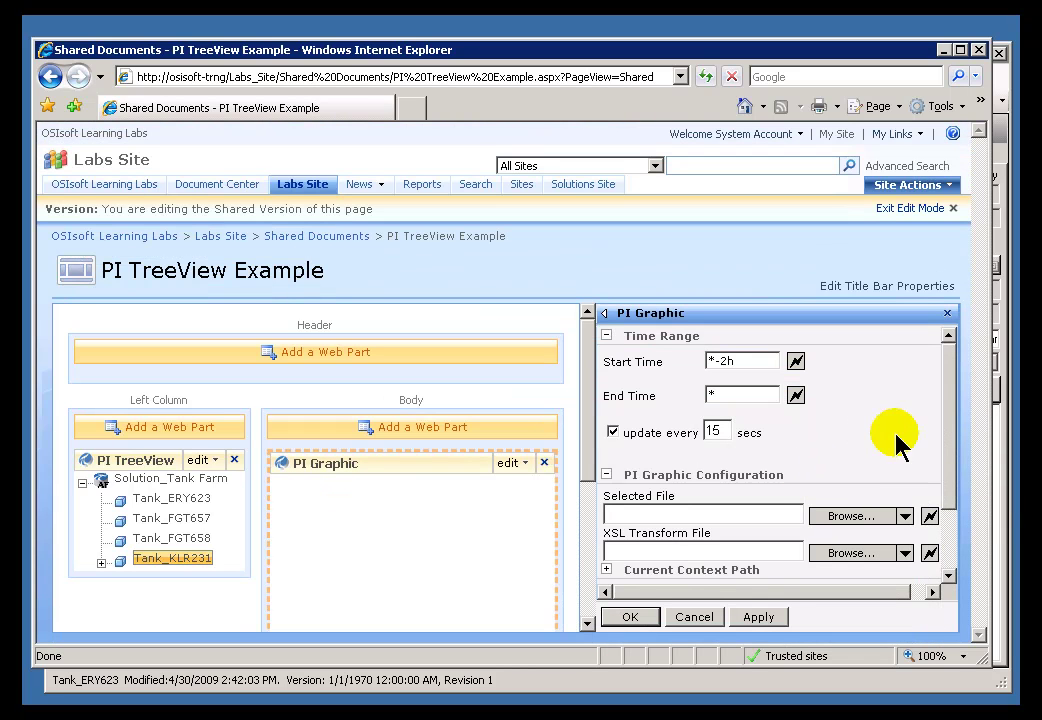
drag(946, 414, 946, 474)
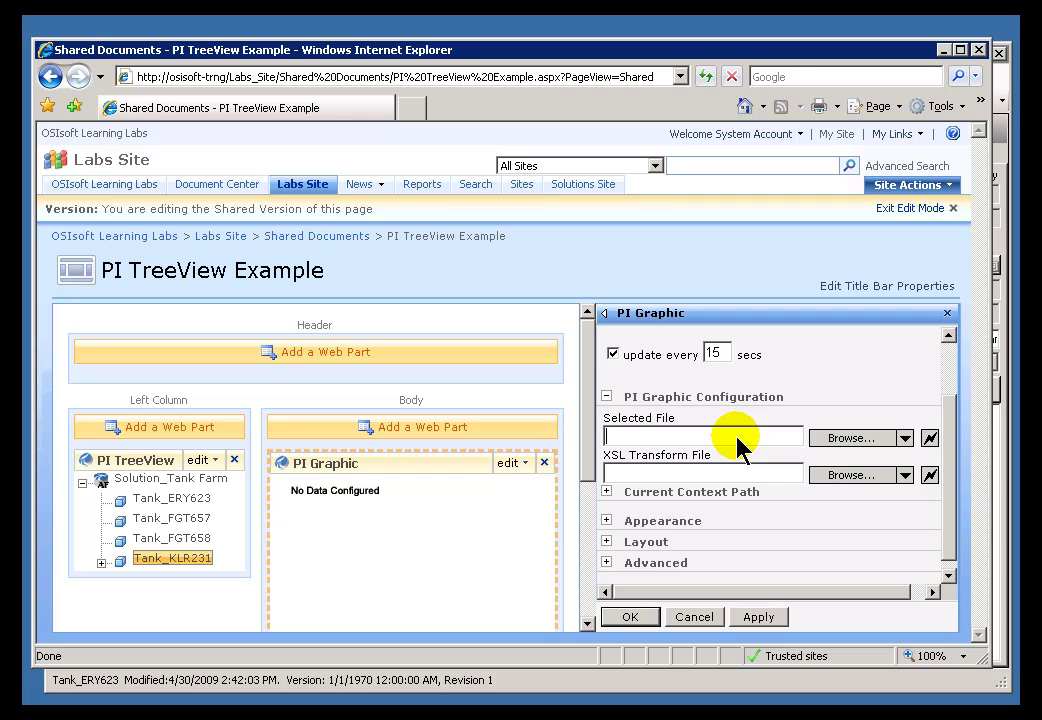
click(930, 440)
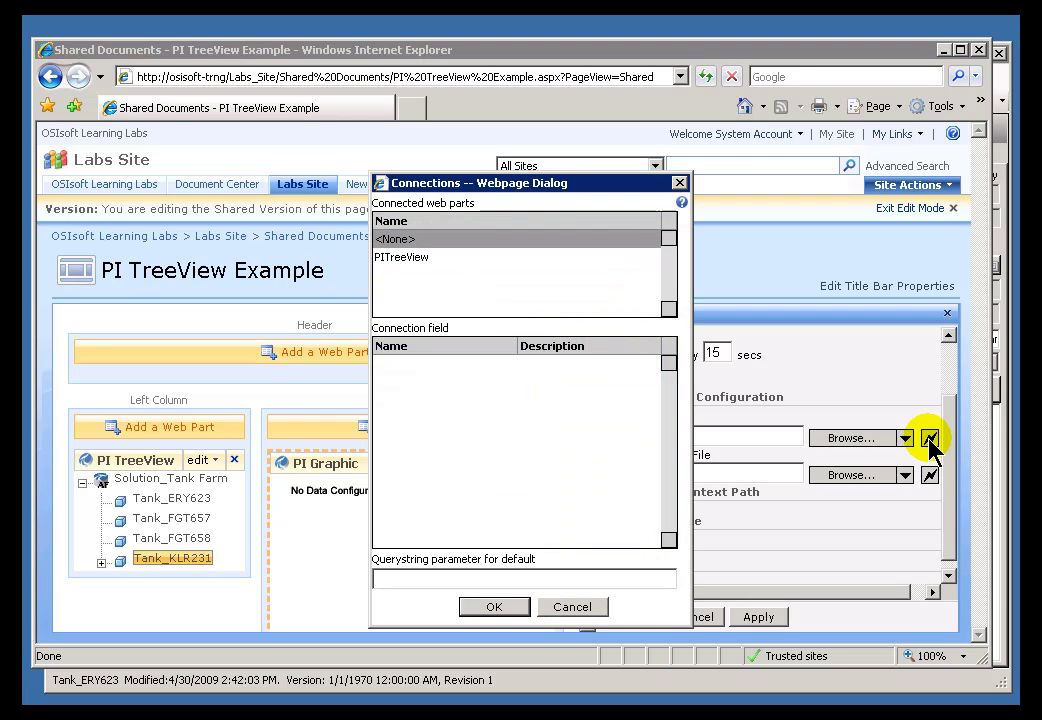
- Link Selected File to PI TreeView's Element Relative Path field and confirm
click(403, 258)
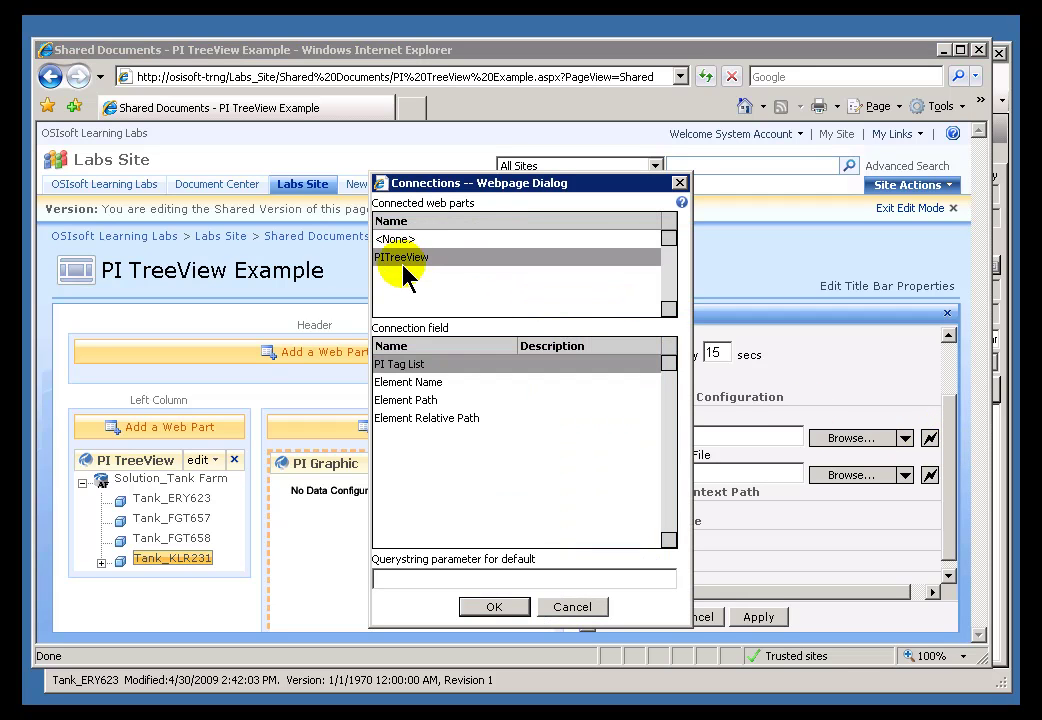
click(410, 386)
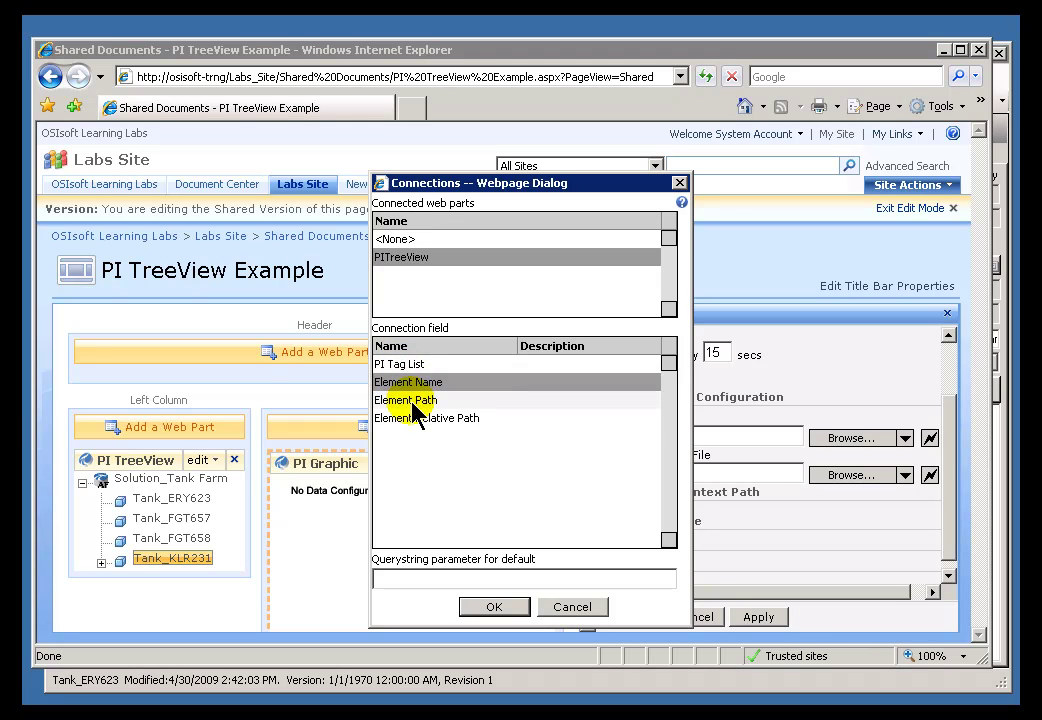
click(416, 419)
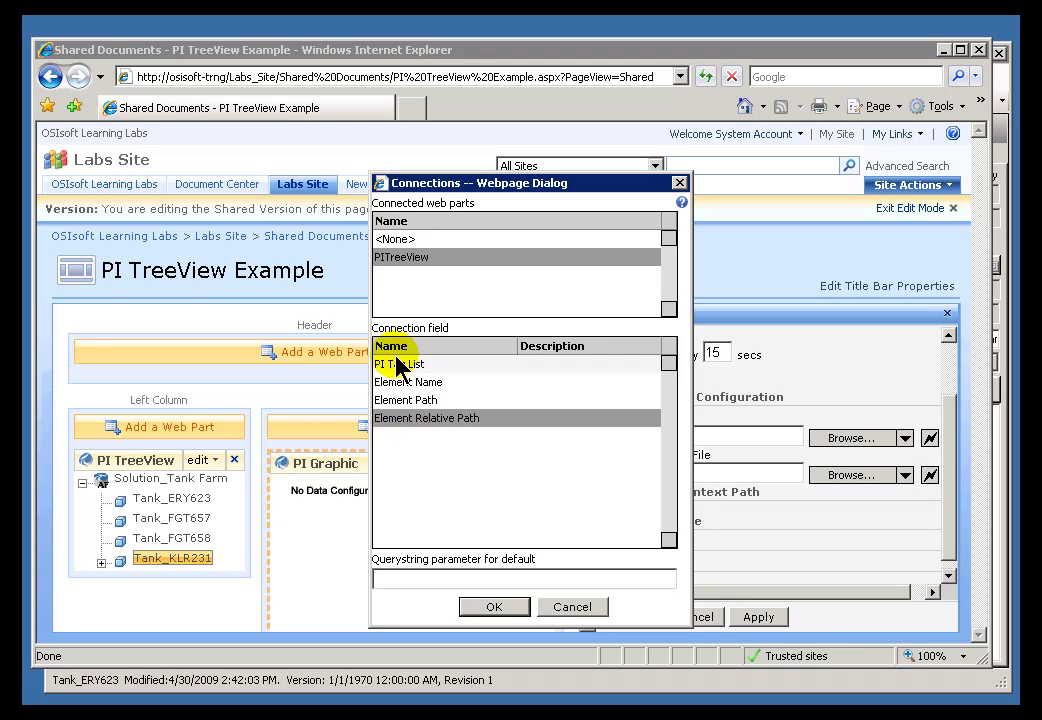
click(400, 366)
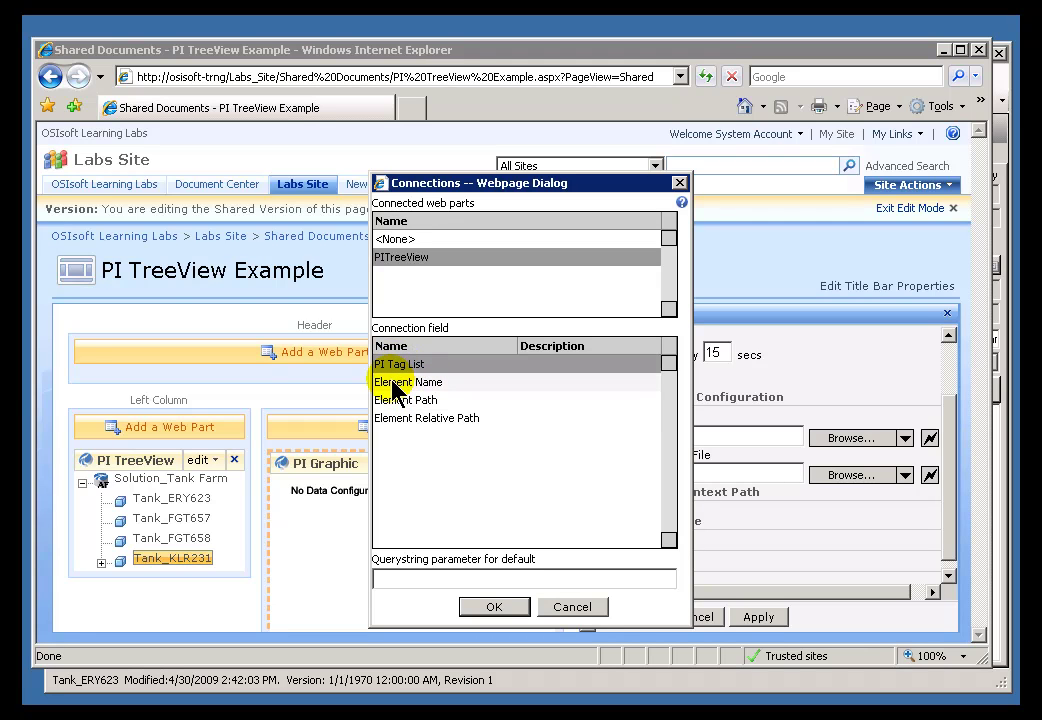
click(446, 421)
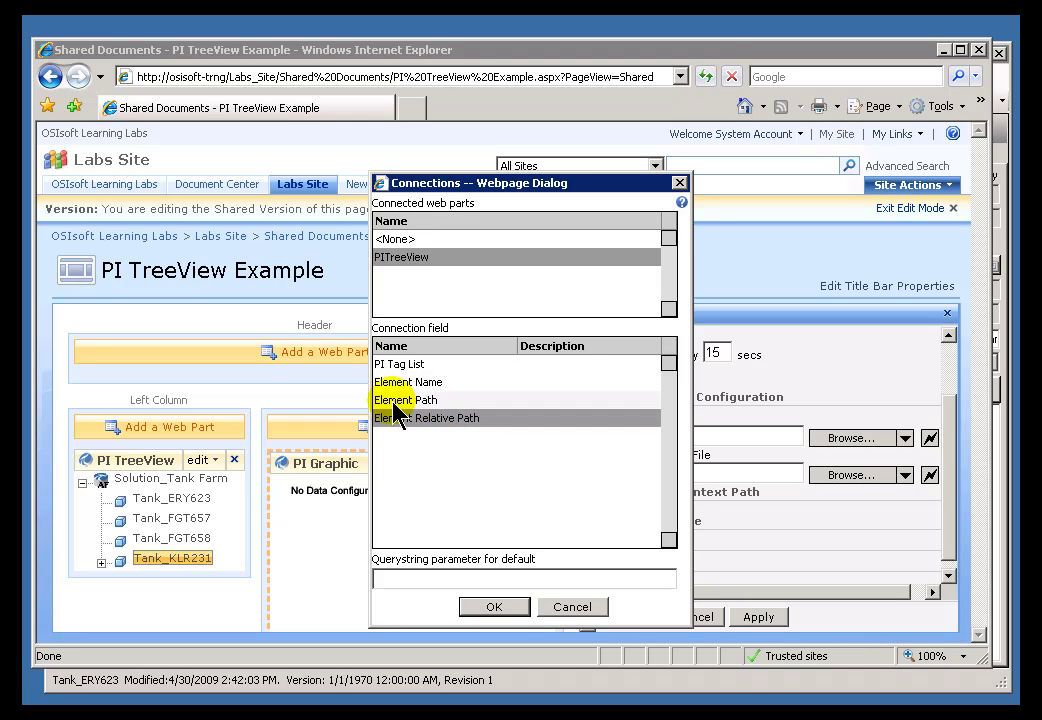
click(385, 366)
click(405, 399)
click(398, 420)
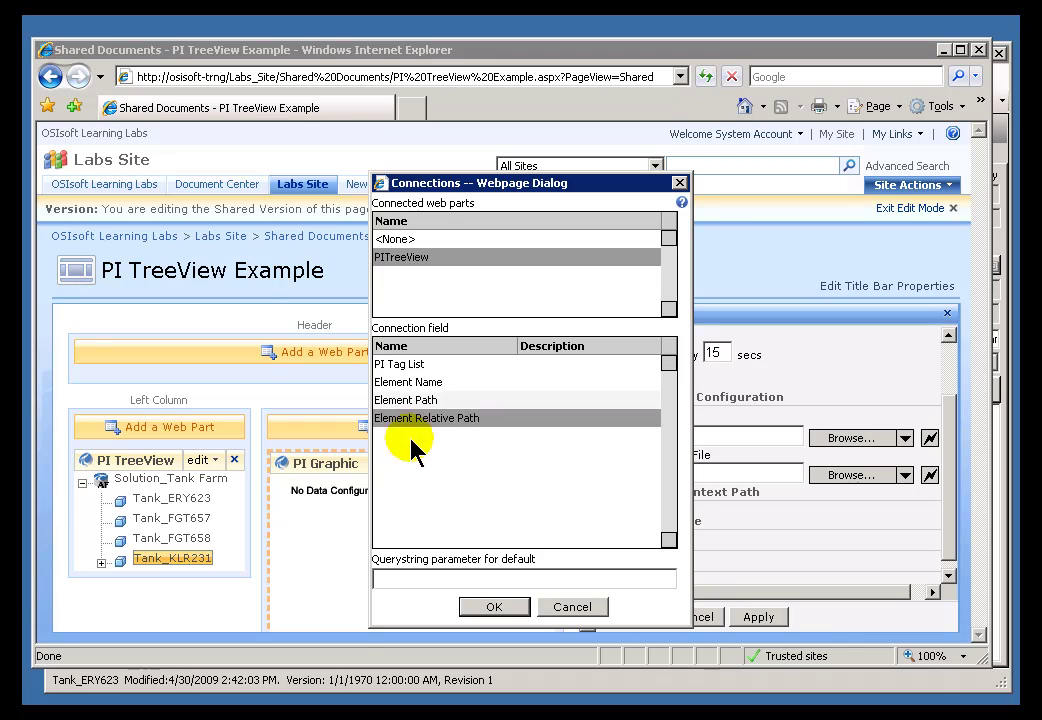
click(573, 608)
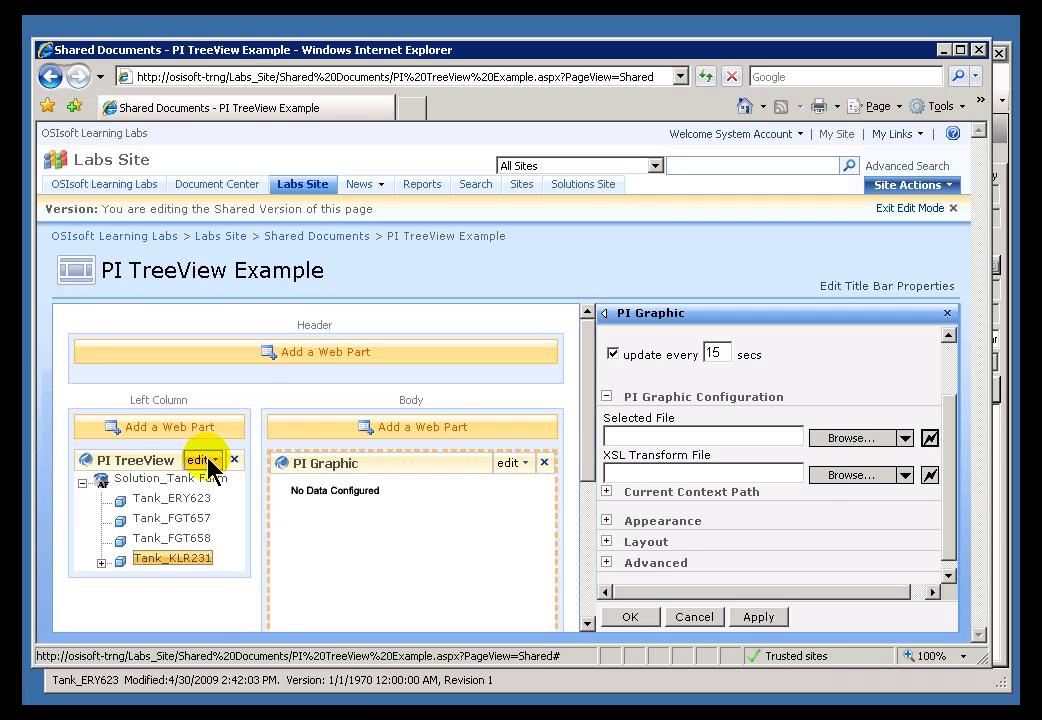
- Open PI TreeView's settings and expand the Attribute Parents section
click(209, 461)
click(130, 545)
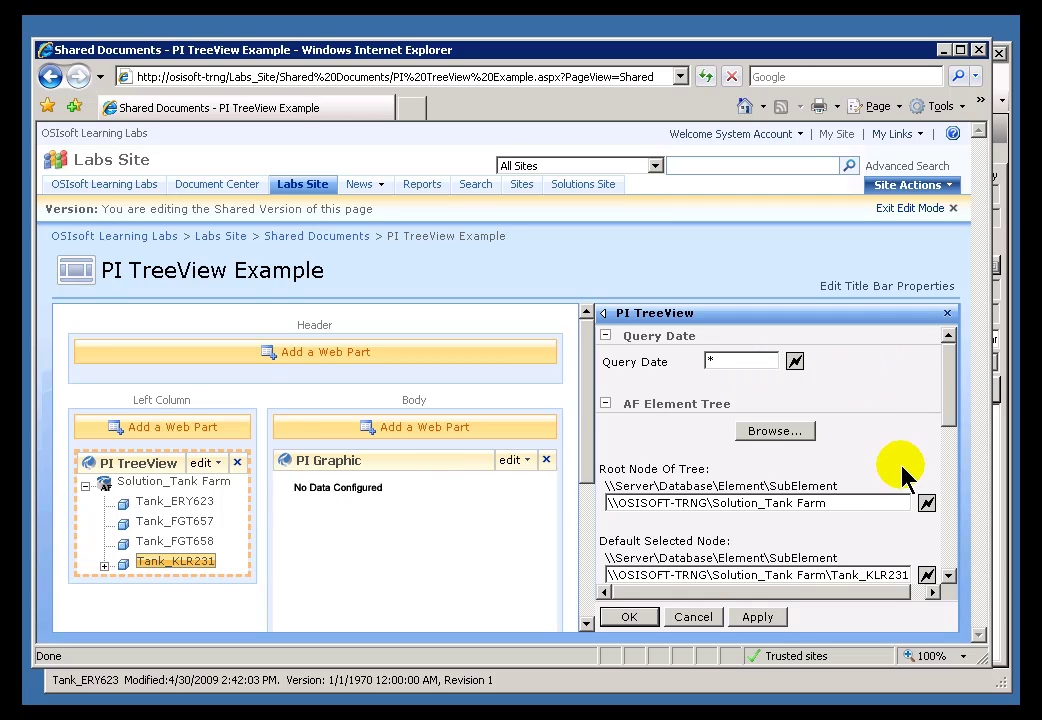
drag(952, 415, 951, 465)
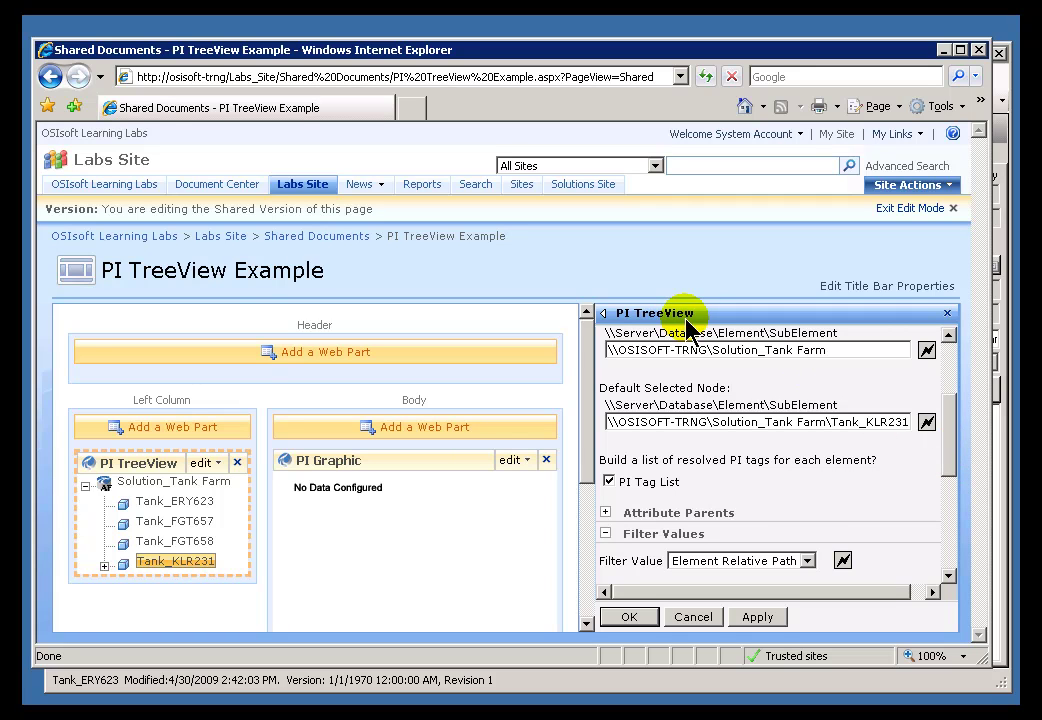
click(605, 513)
drag(949, 435, 949, 481)
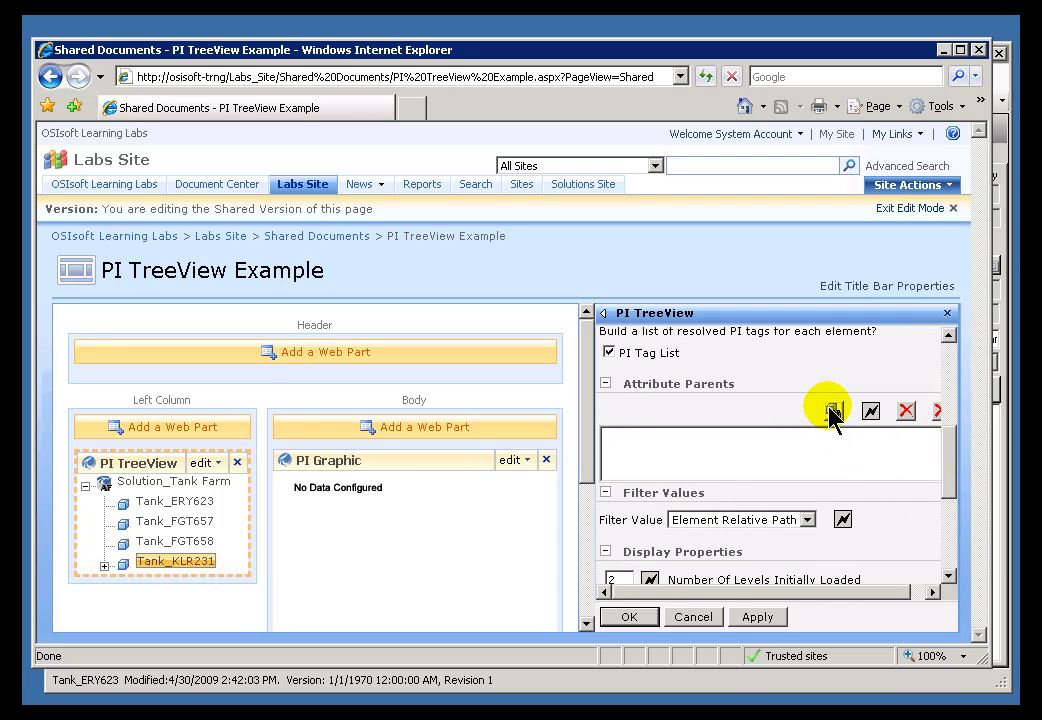
click(833, 412)
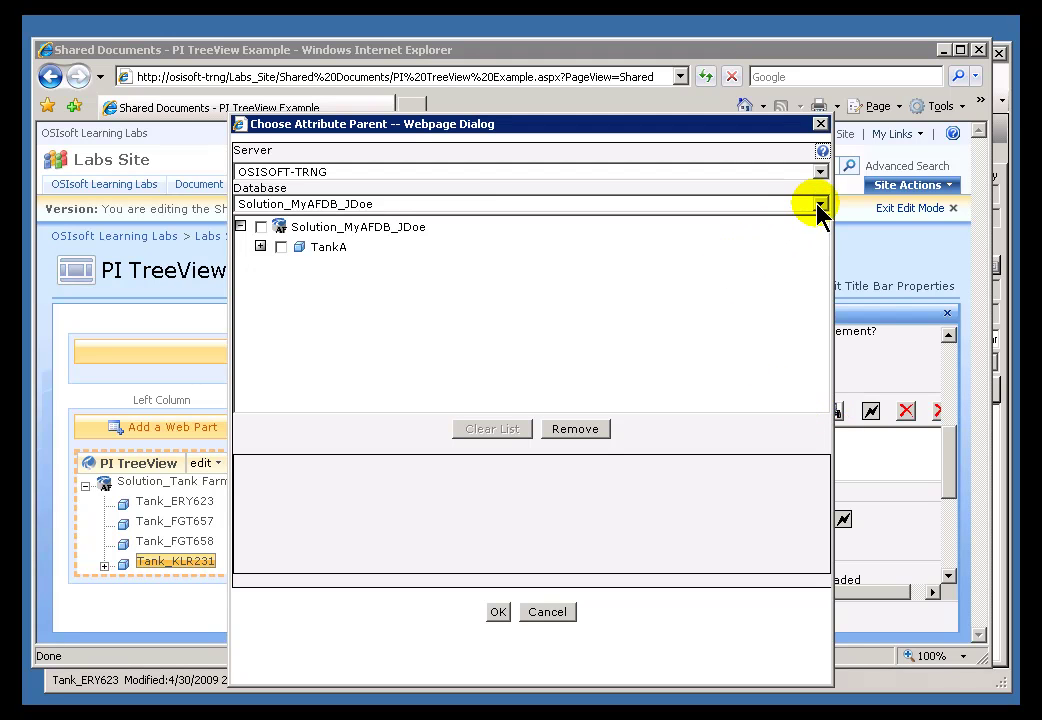
click(547, 612)
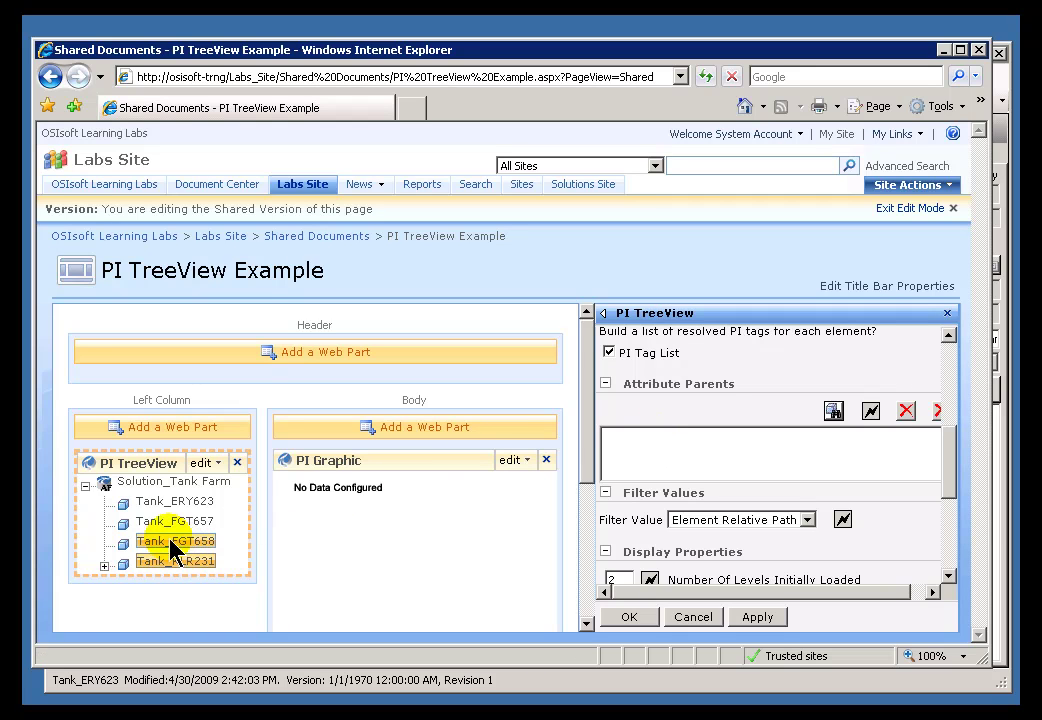
mouse_move(833, 411)
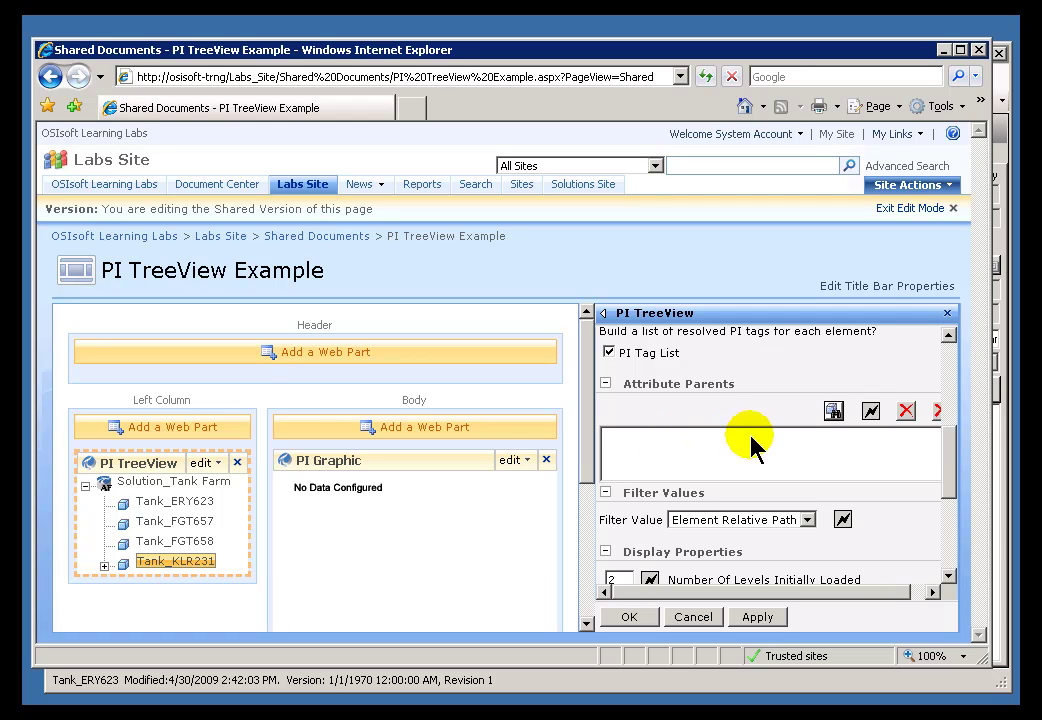
- Choose Tank_ERY623 from the Solution_Tank Farm database as the attribute parent
click(834, 412)
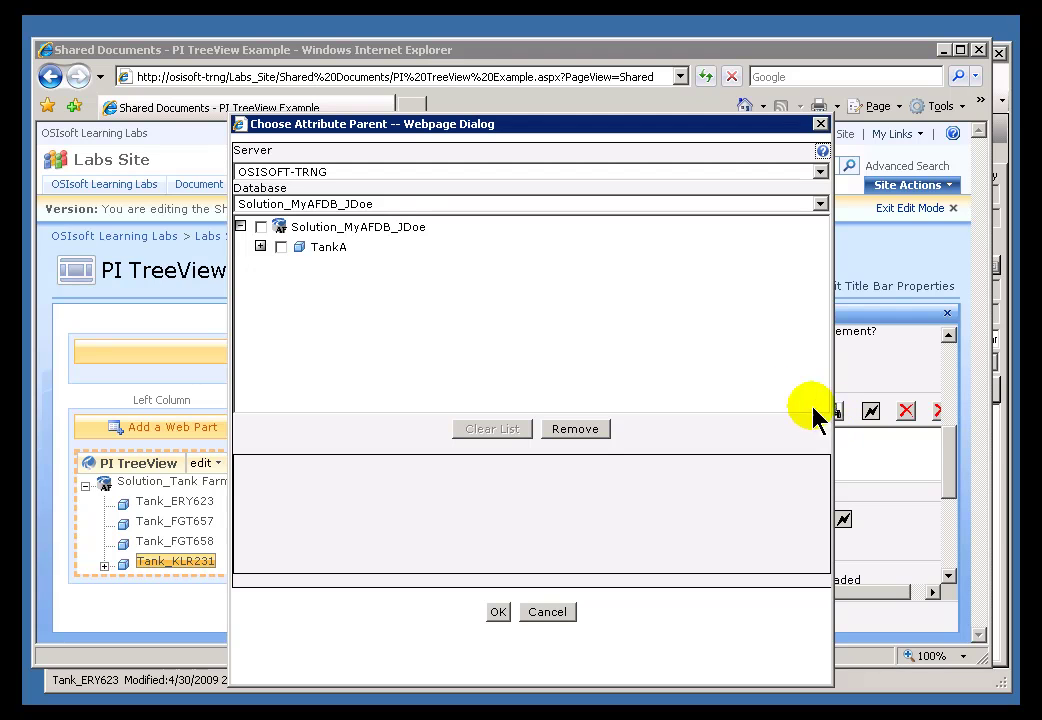
click(498, 203)
click(313, 338)
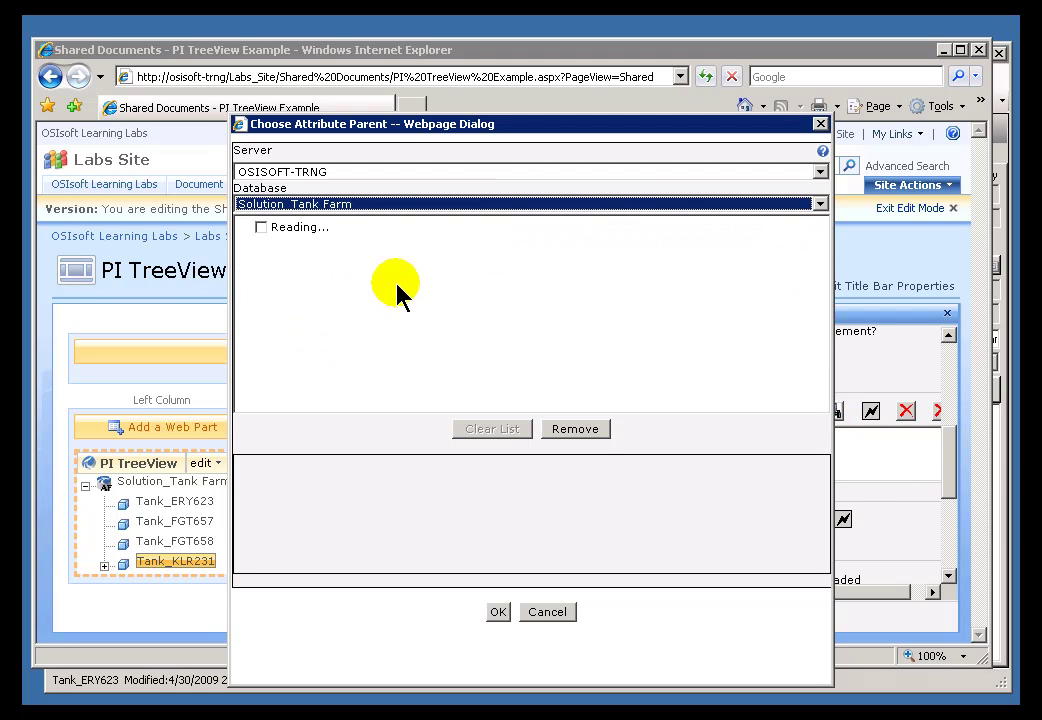
click(241, 227)
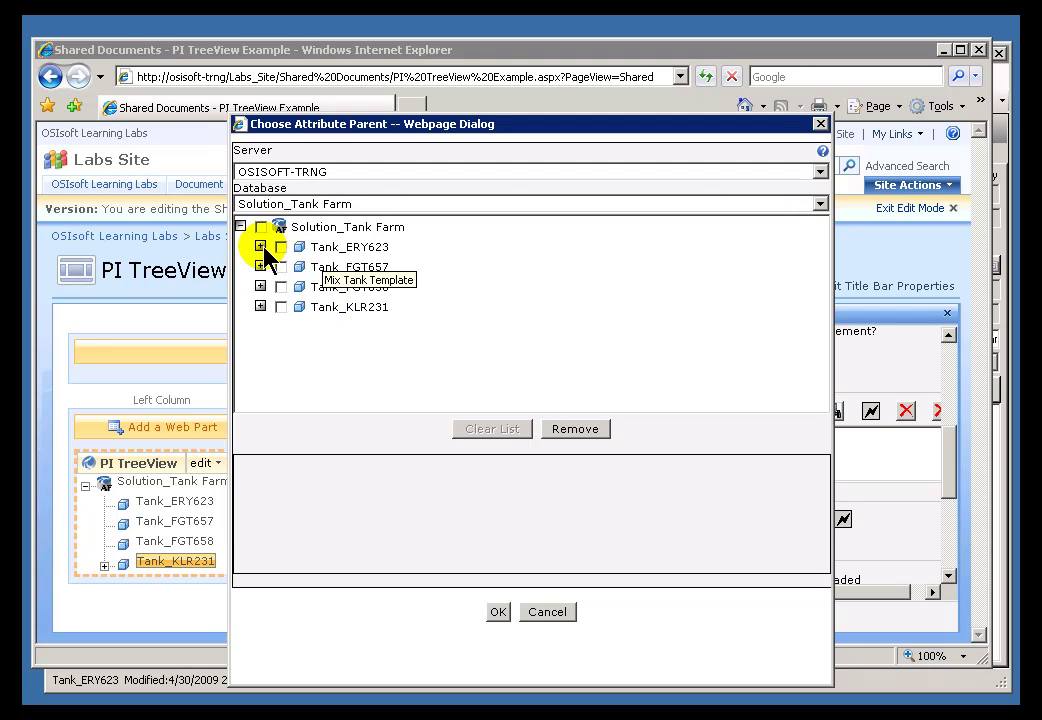
click(281, 247)
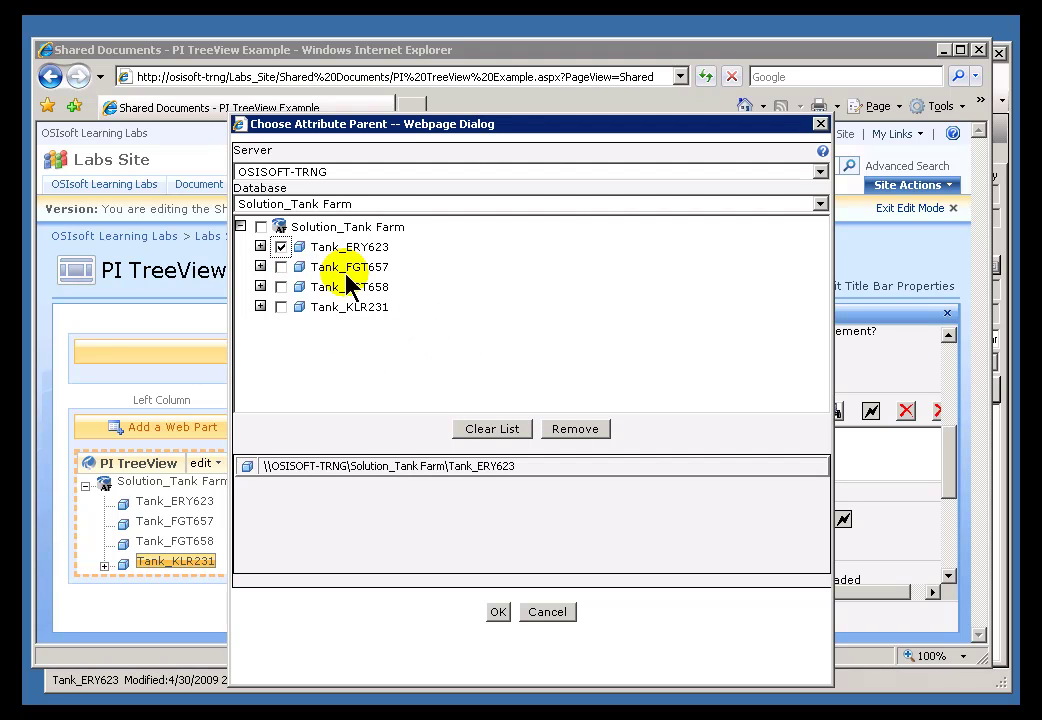
click(498, 613)
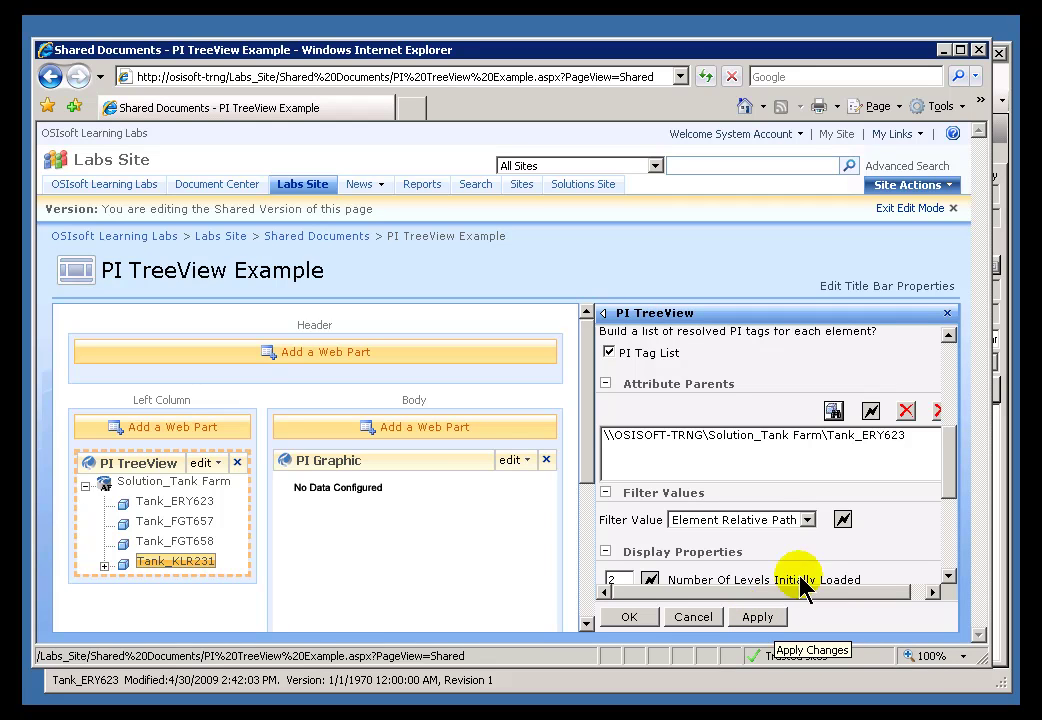
- Keep Element Relative Path as the filter value and apply the PI TreeView settings
click(808, 520)
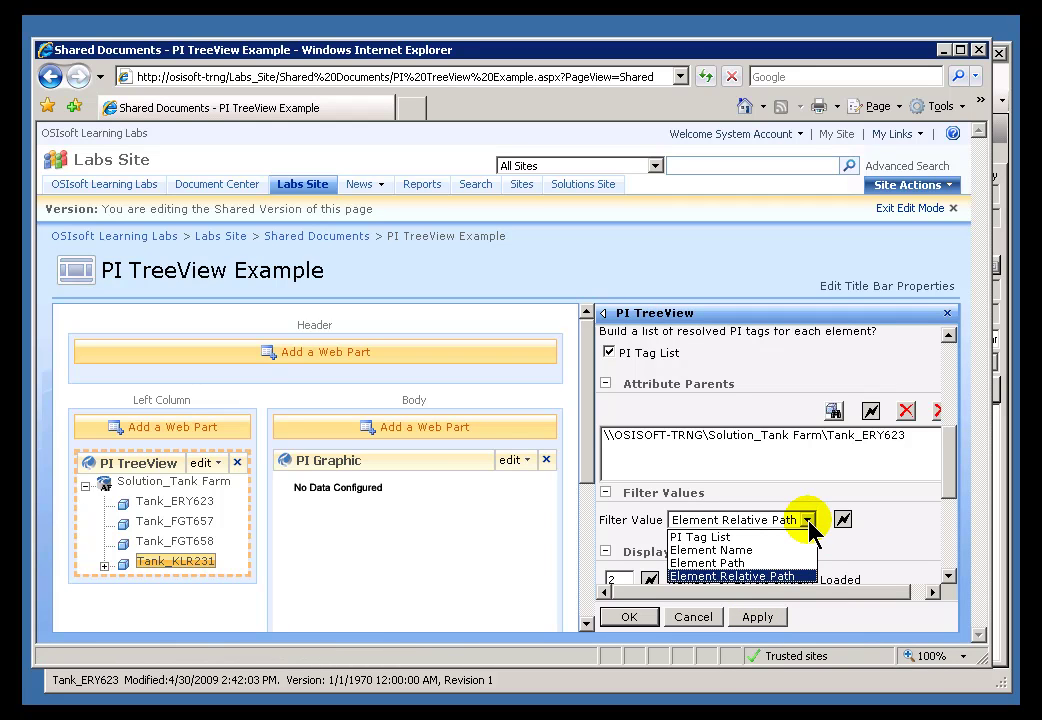
click(808, 522)
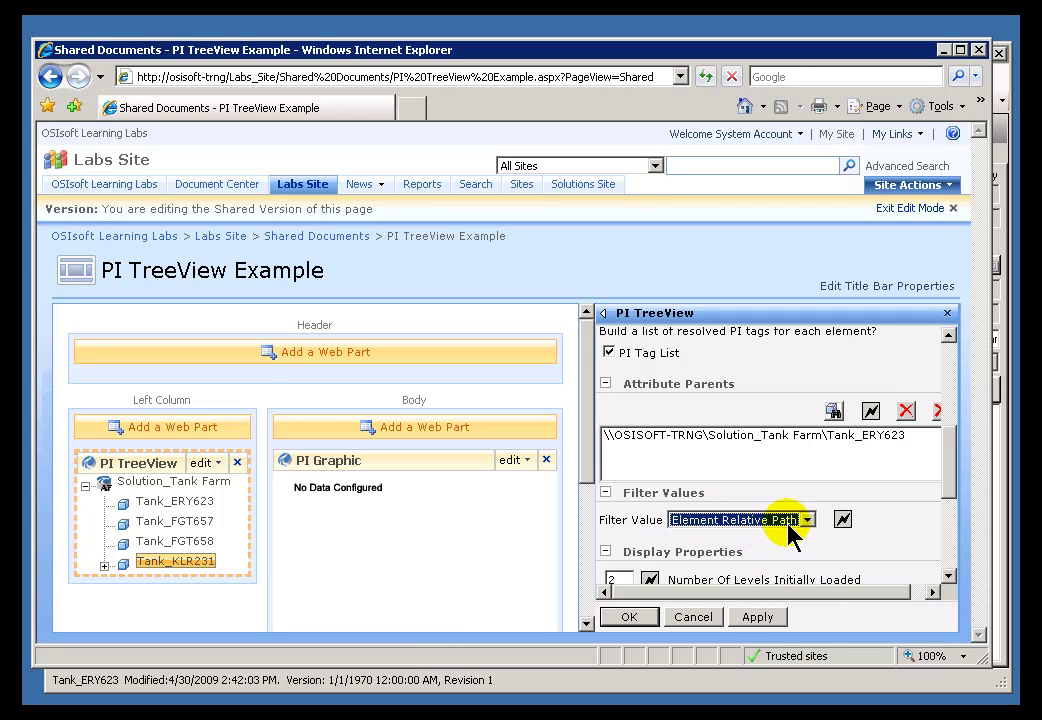
click(806, 520)
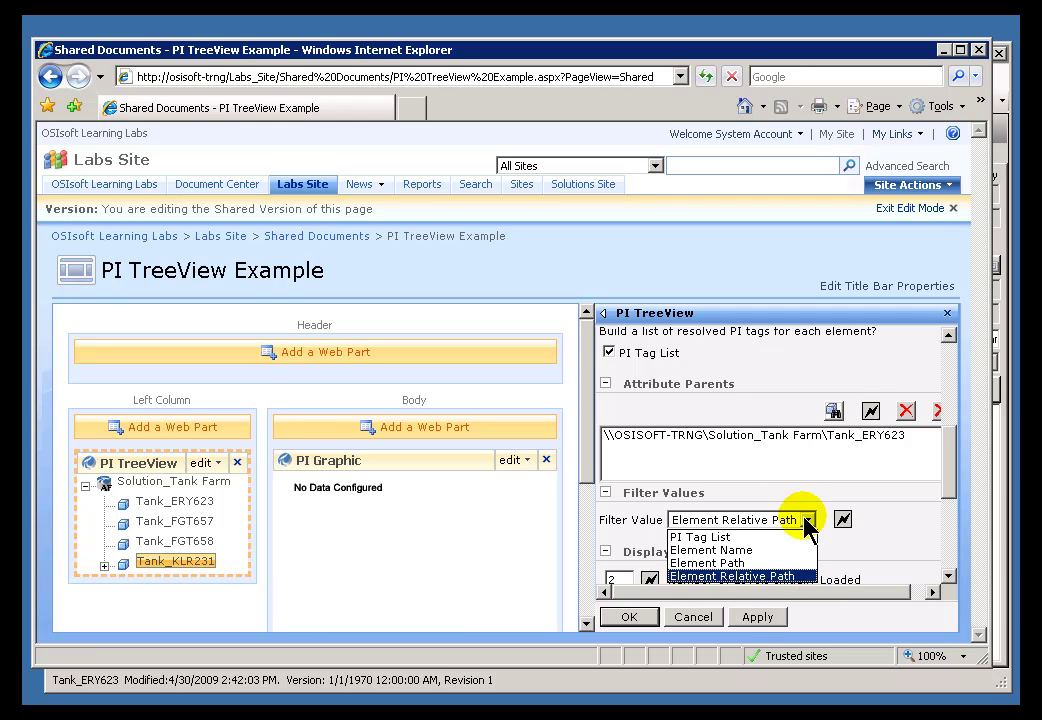
click(808, 521)
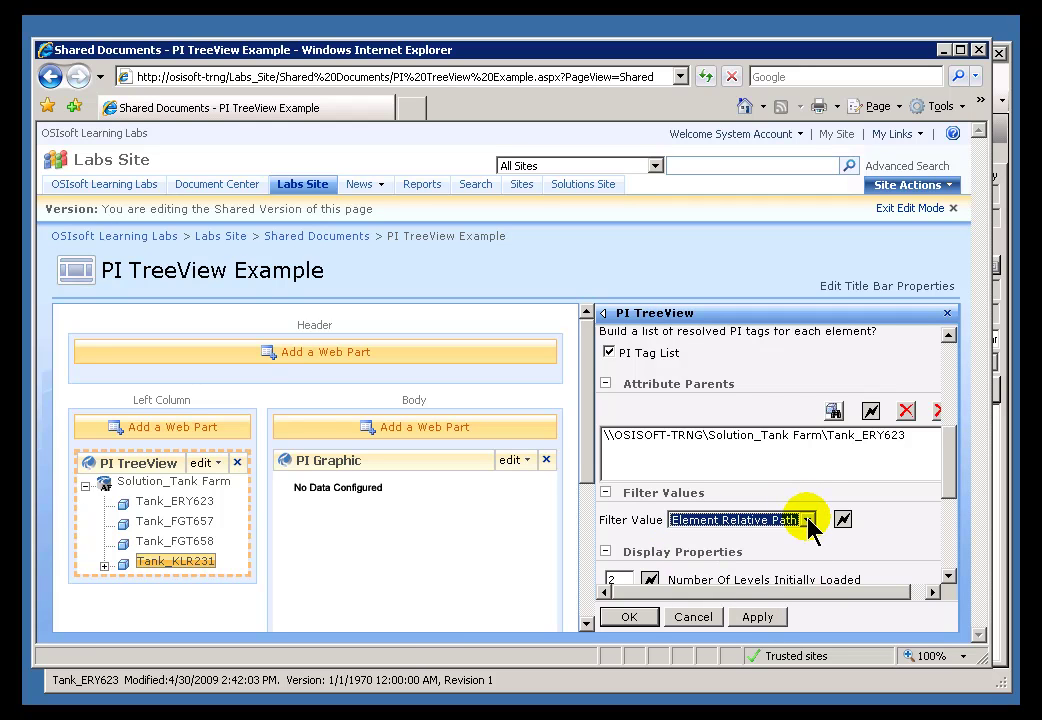
click(757, 617)
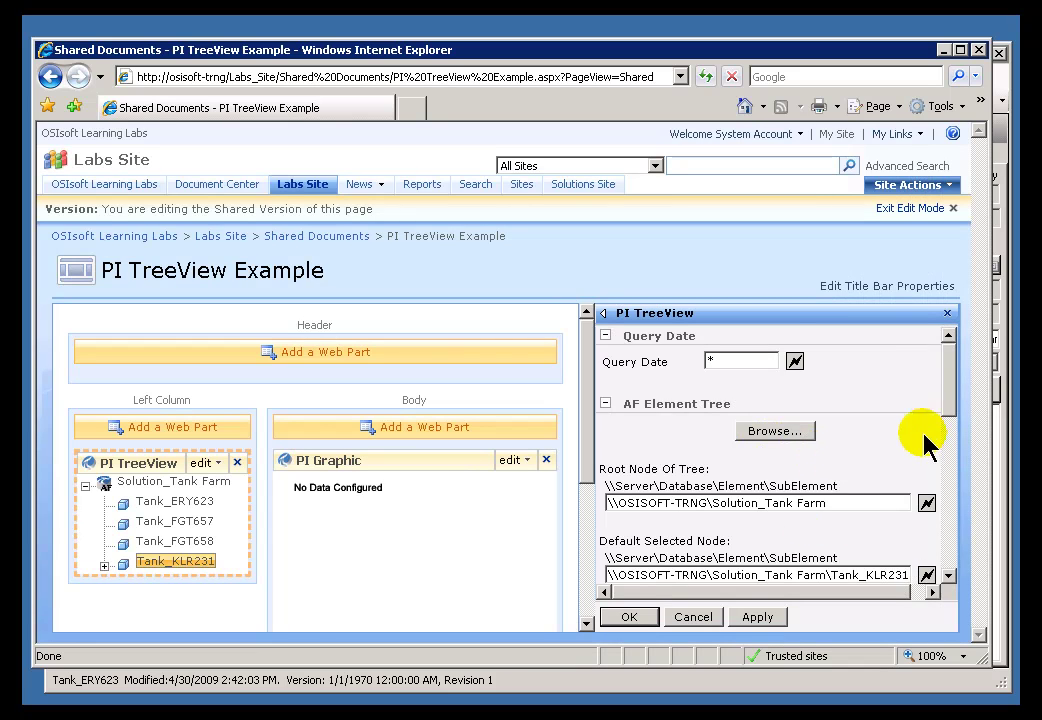
- Review the filter value list, now showing tank attributes like mySVG, keeping Element Relative Path
mouse_move(954, 400)
mouse_down()
mouse_move(940, 482)
mouse_move(891, 506)
mouse_up()
click(807, 495)
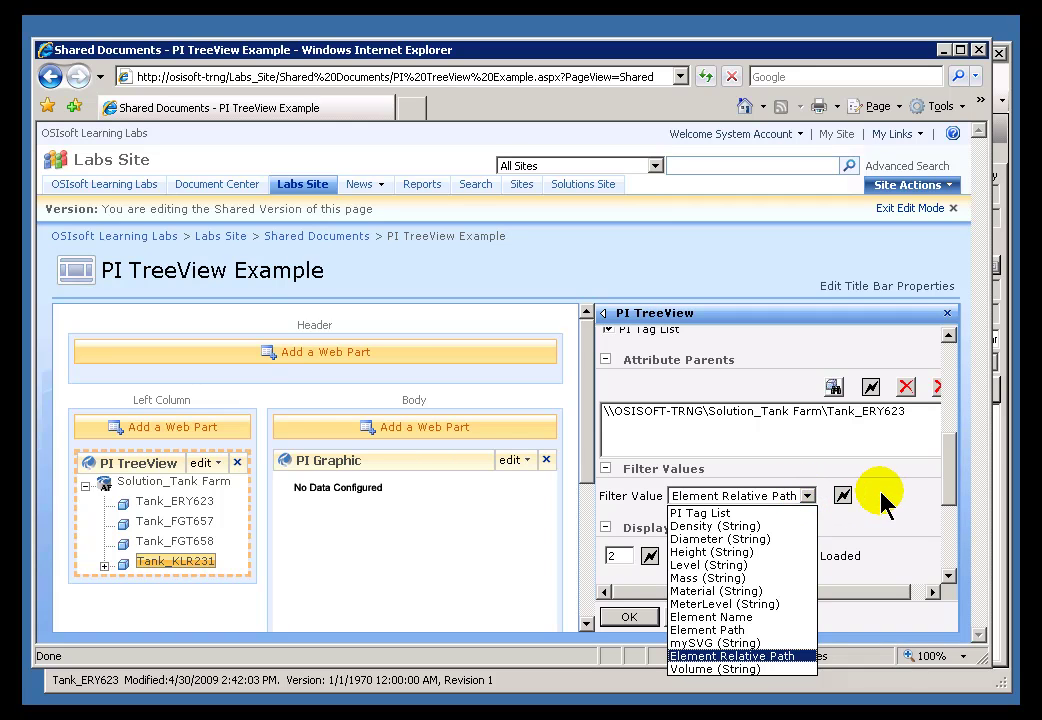
click(872, 495)
click(808, 496)
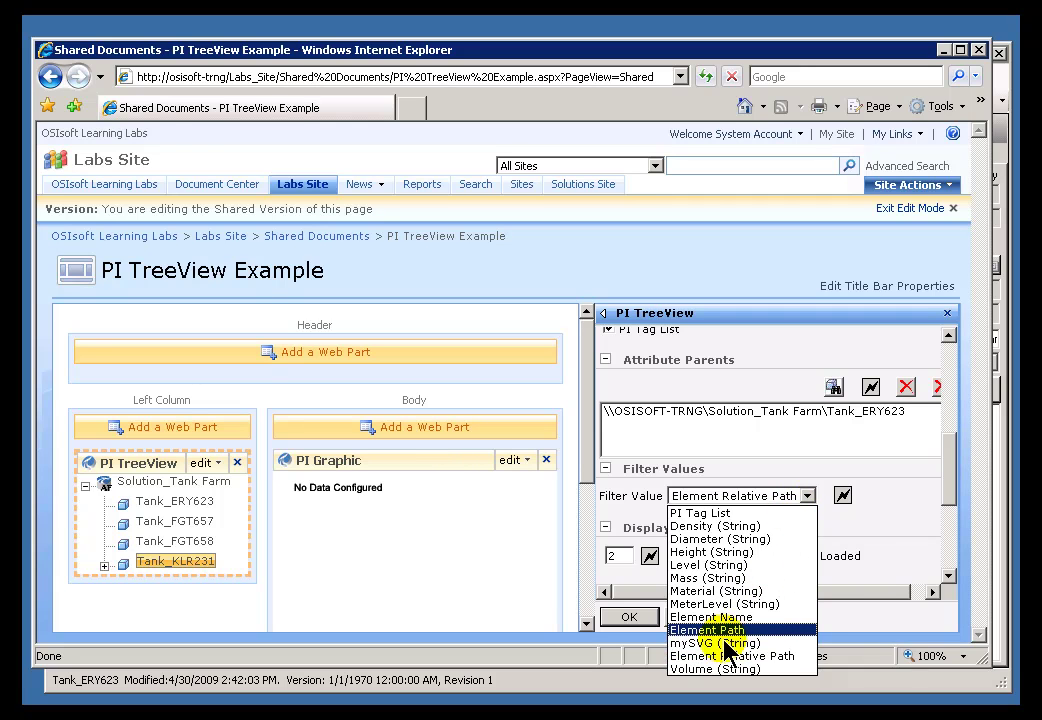
click(884, 545)
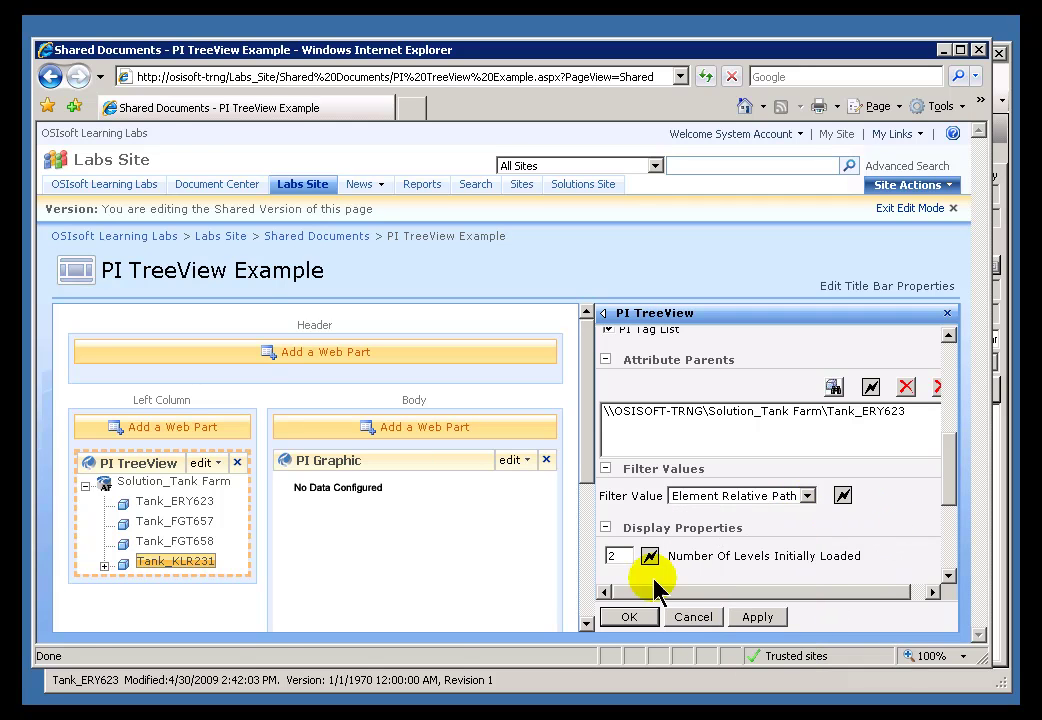
- Connect PI Graphic's Selected File to PI TreeView's mySVG (String) field and save the settings
click(511, 461)
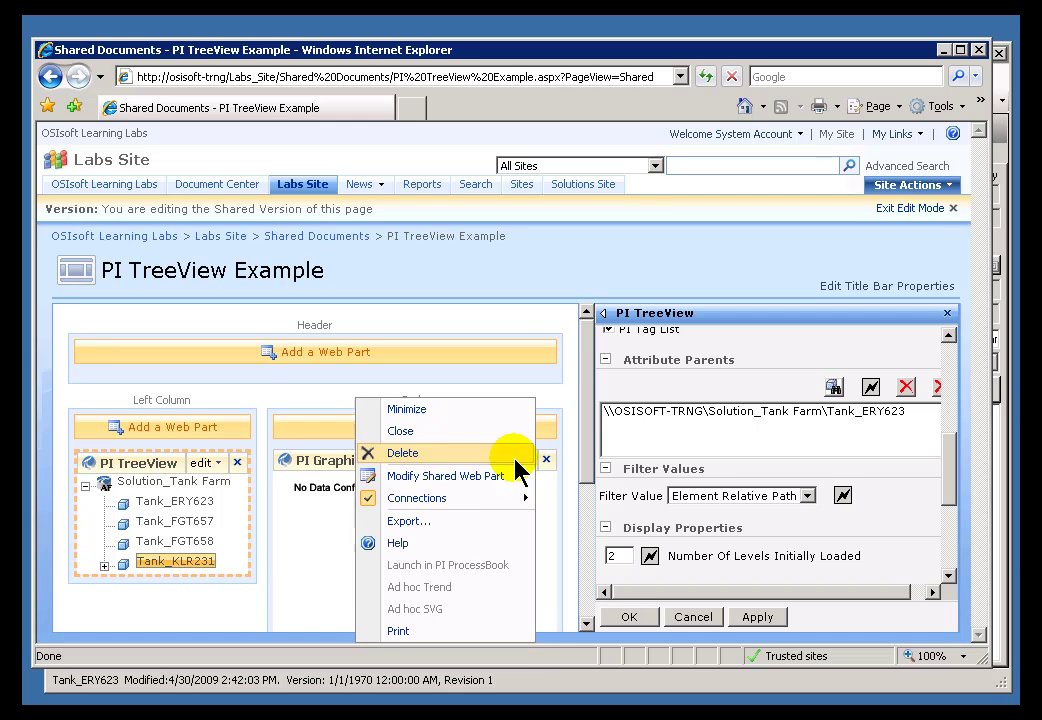
click(437, 478)
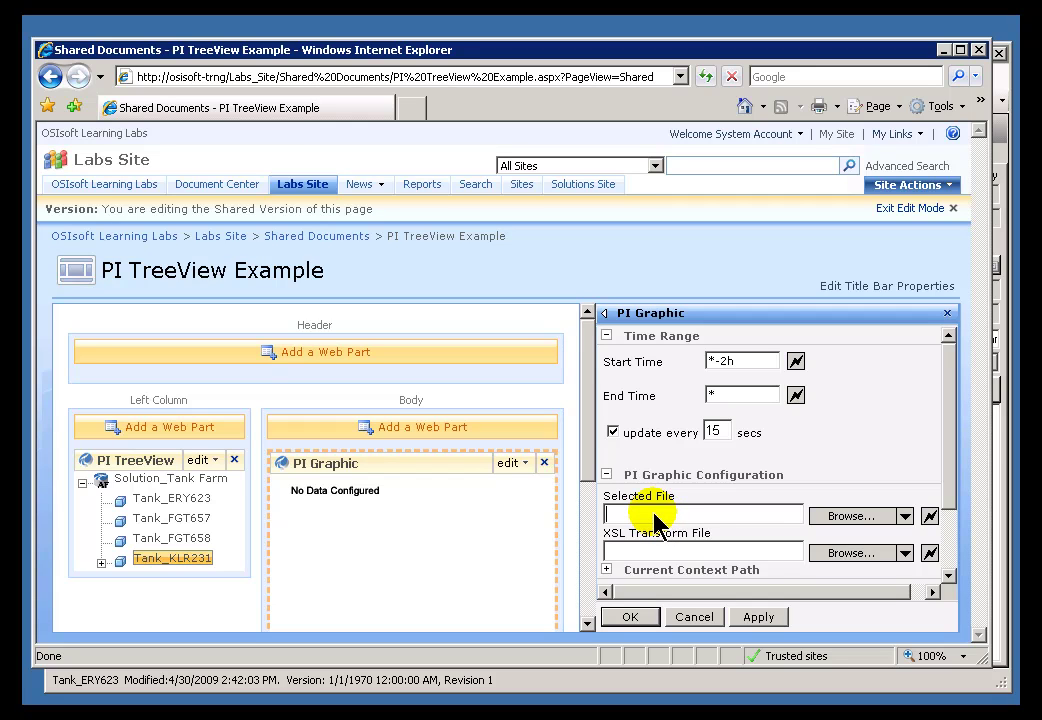
click(931, 517)
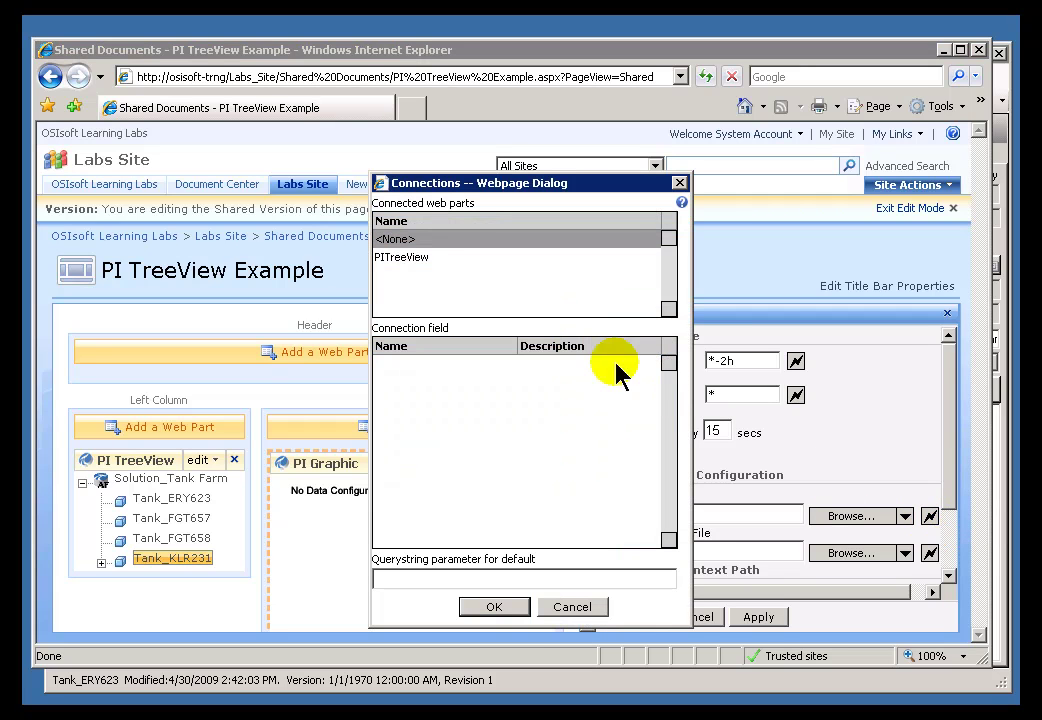
click(414, 258)
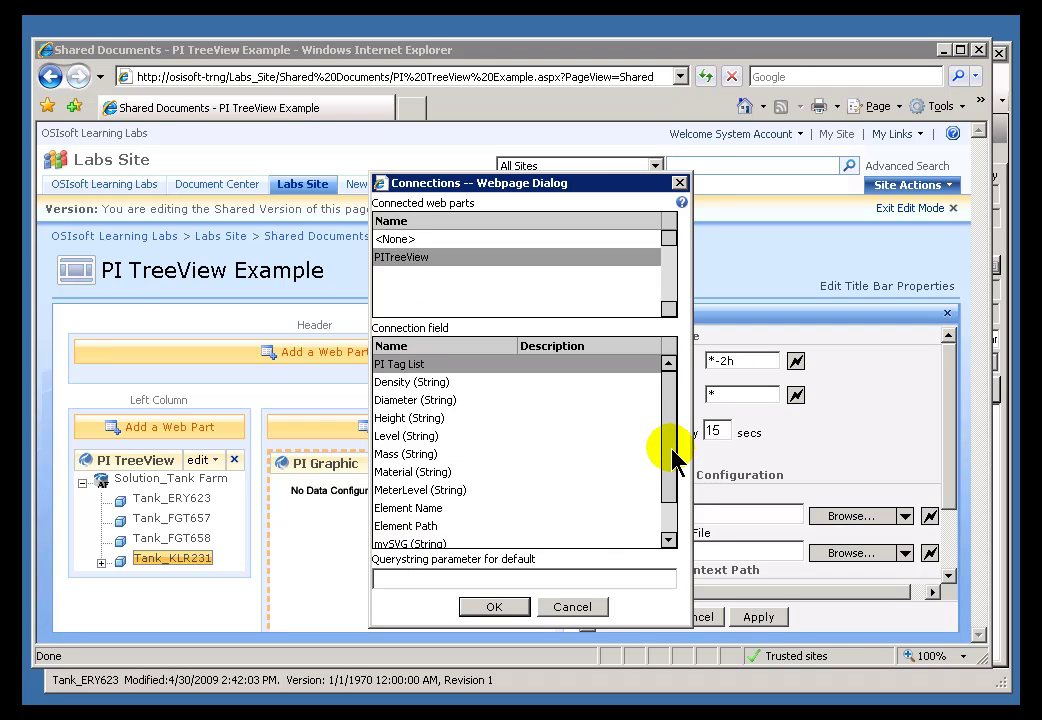
drag(670, 458, 659, 503)
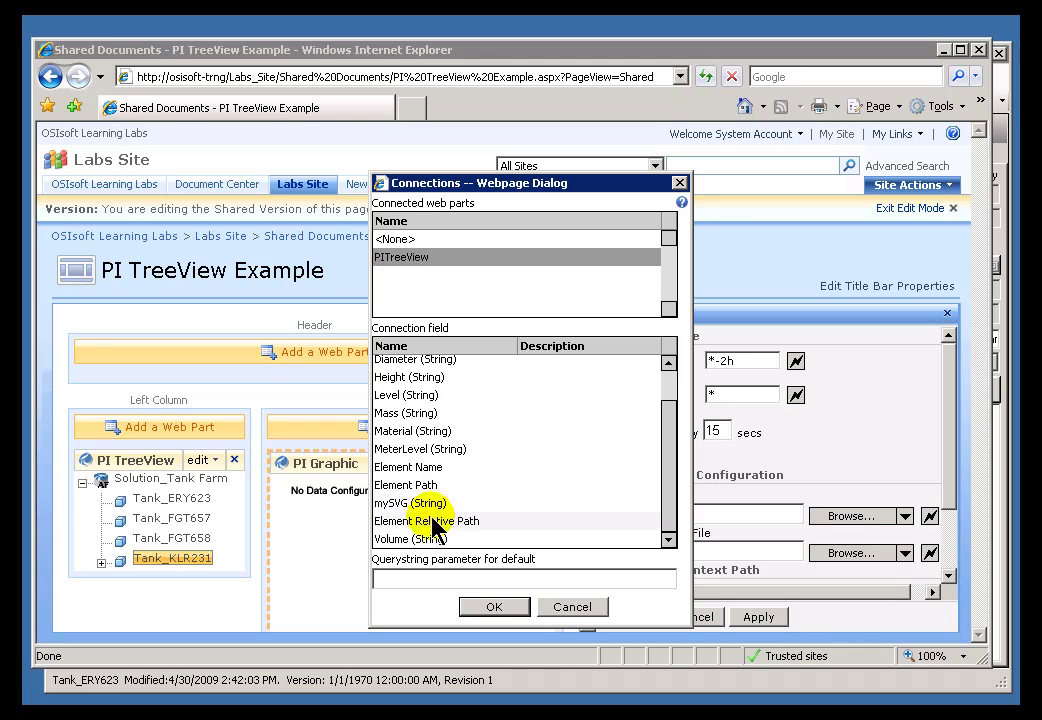
click(388, 505)
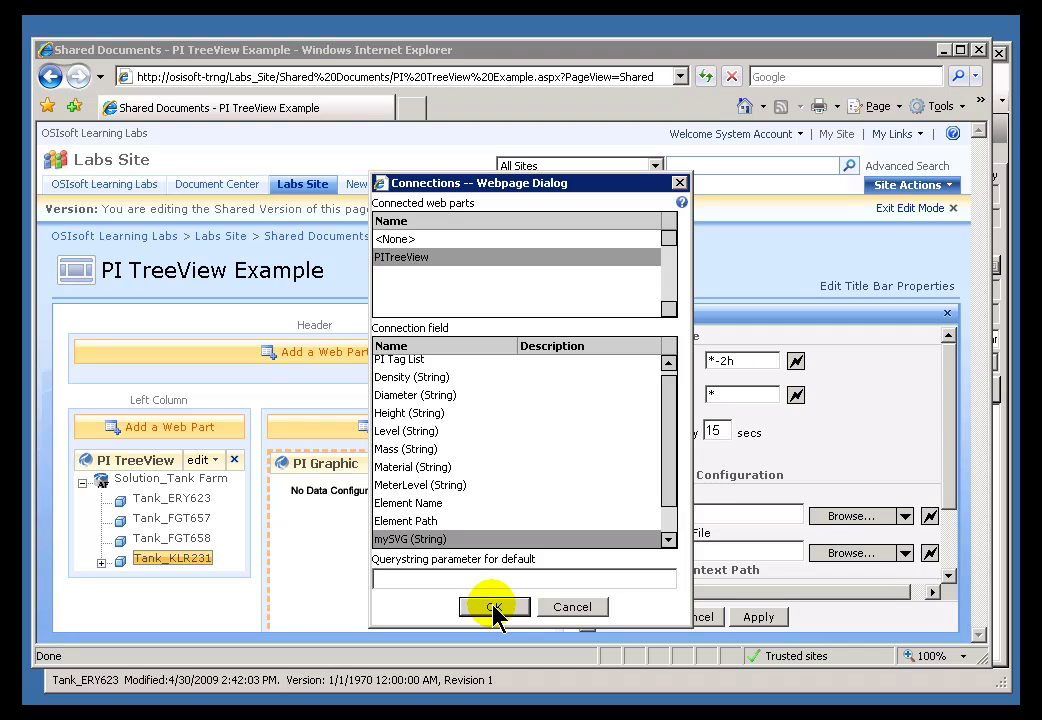
click(493, 607)
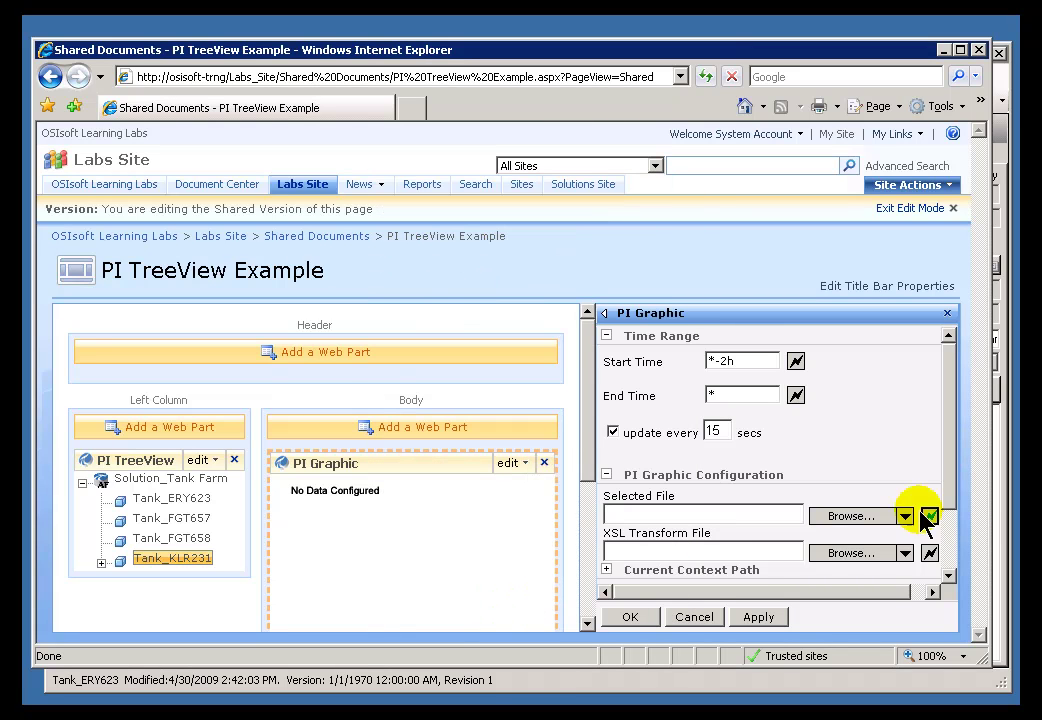
click(760, 616)
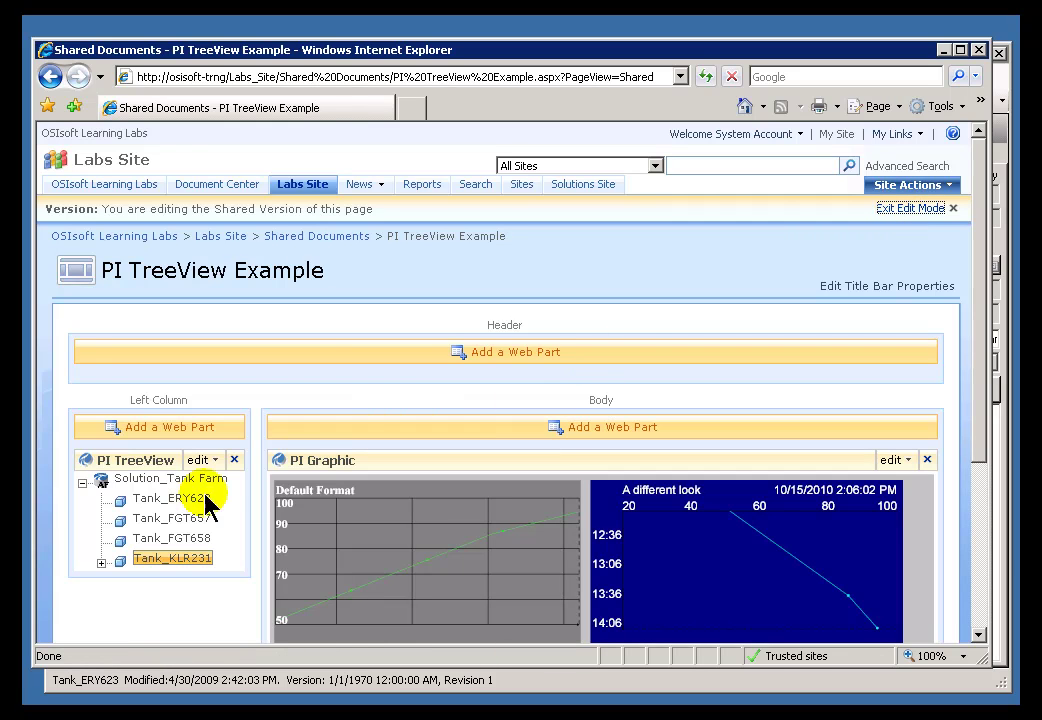
- Exit edit mode and view tanks ERY623, FGT657, FGT658 and KLR231, ending on ERY623's HVAC graphic
click(916, 208)
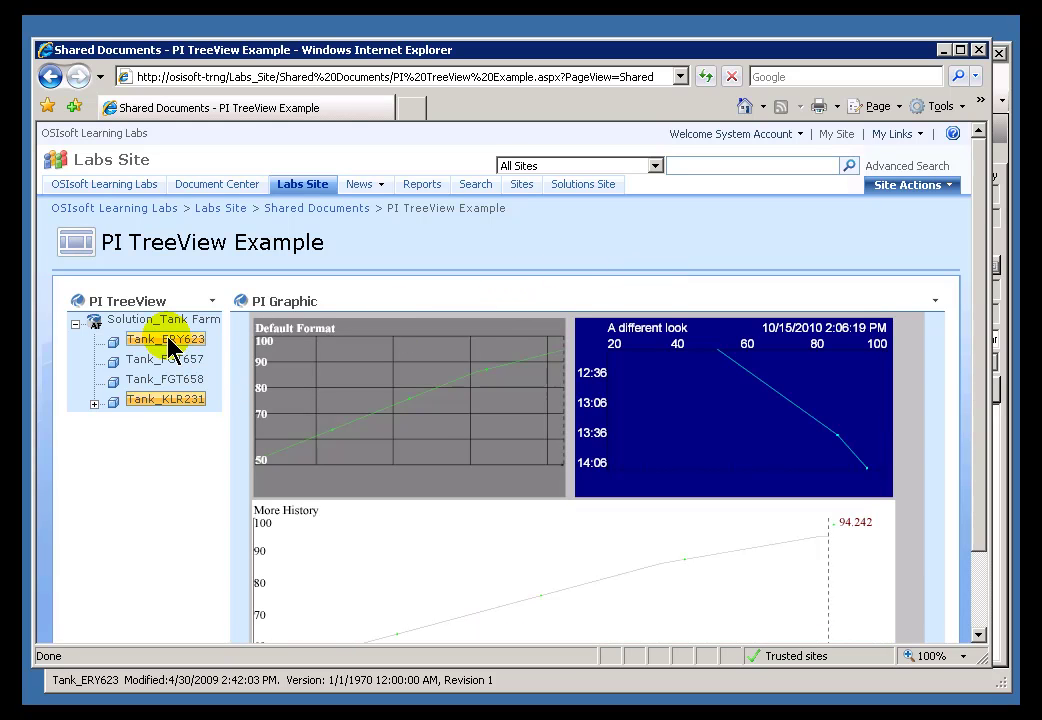
click(168, 340)
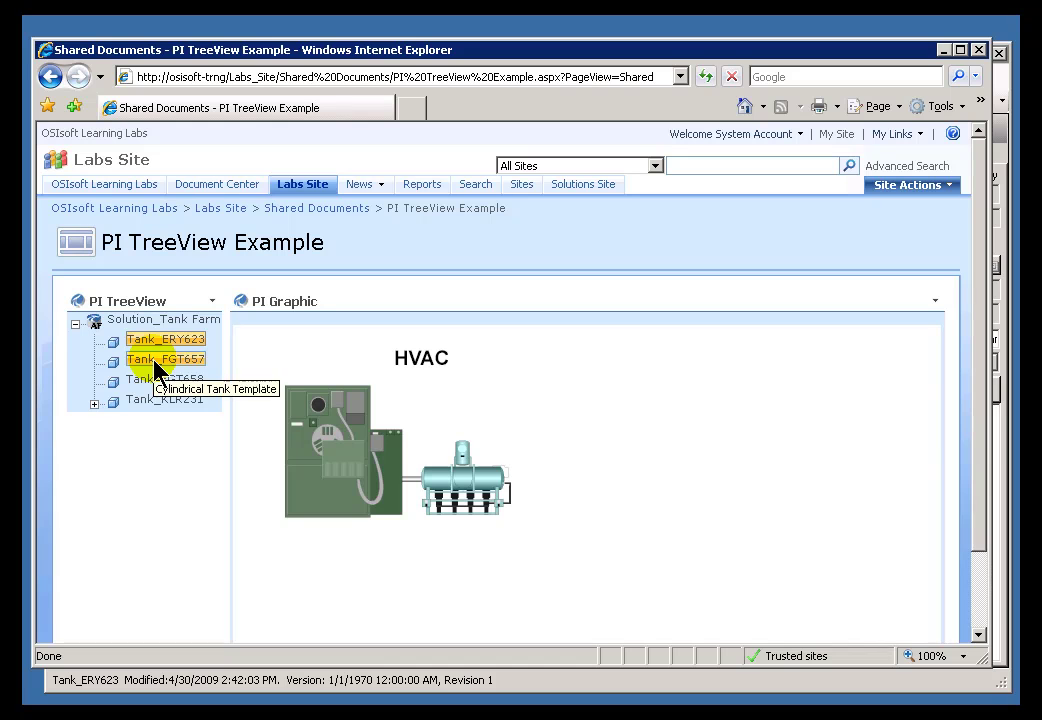
click(155, 364)
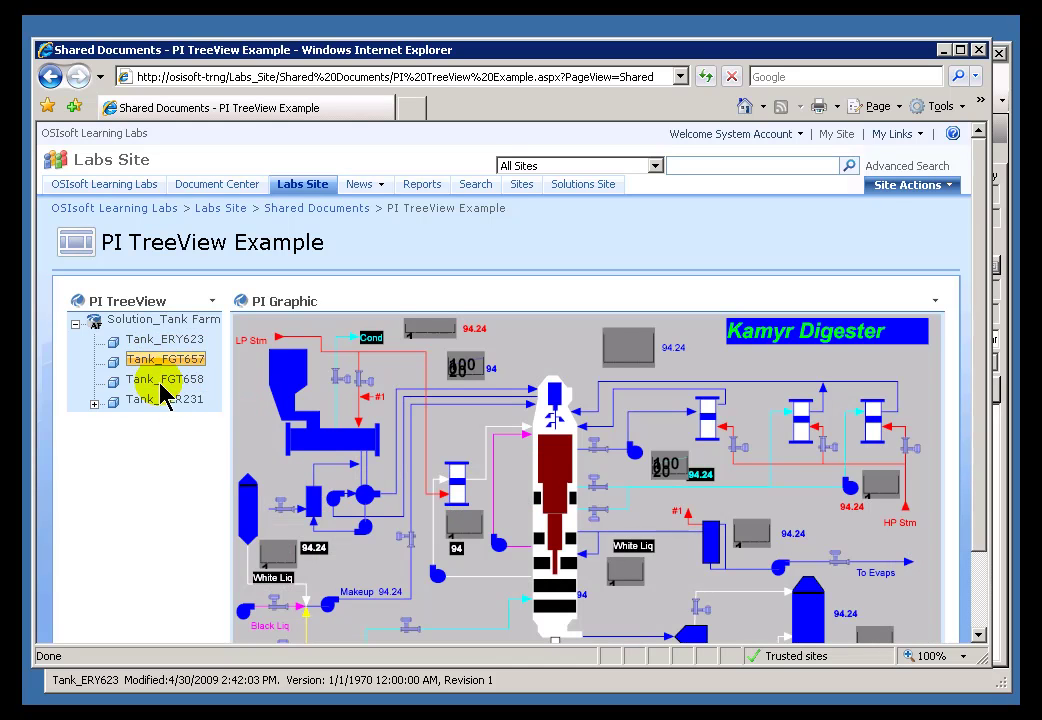
click(158, 384)
click(171, 400)
click(167, 401)
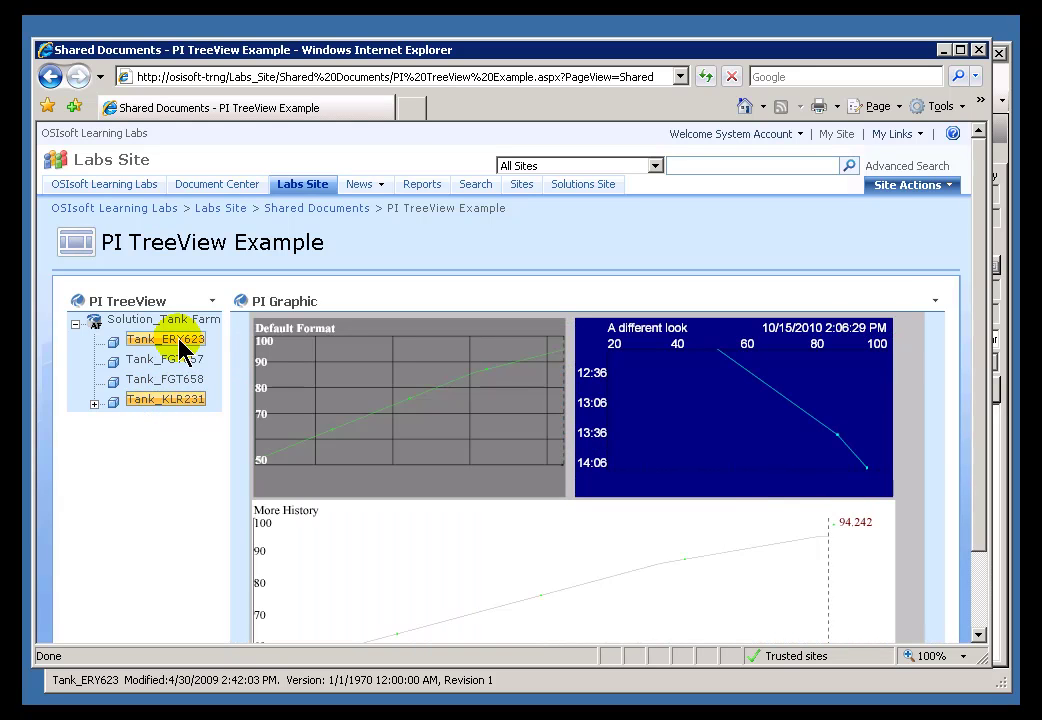
click(181, 341)
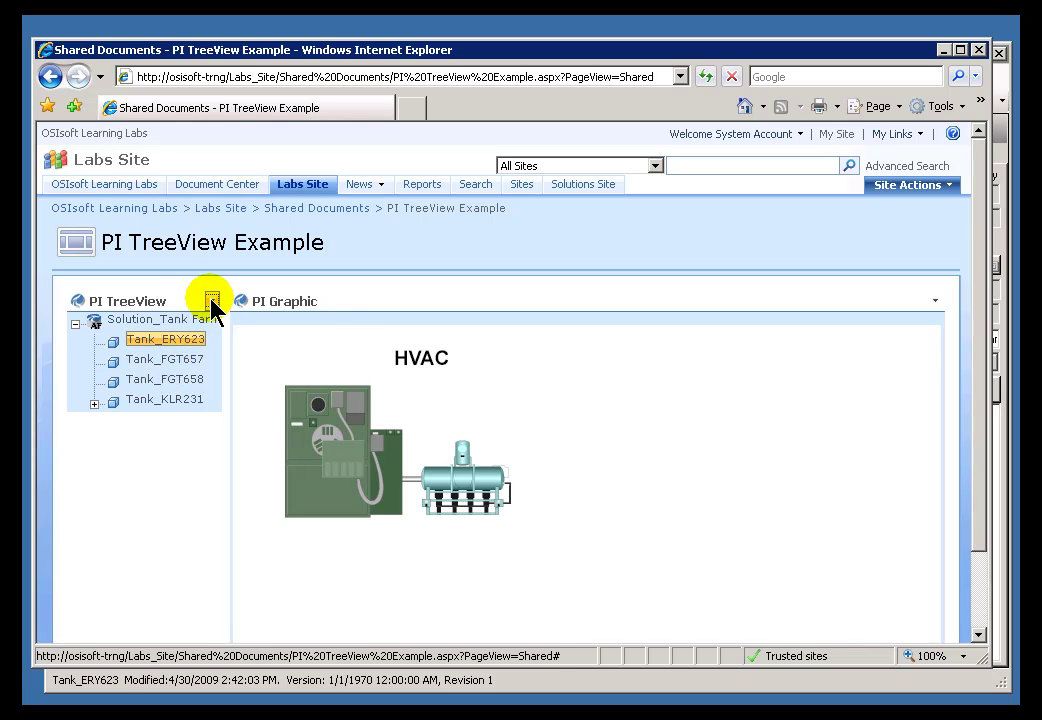
- Select the Tank_ERY623 attribute parent in PI TreeView's settings and view its connection options without changes
click(212, 301)
click(160, 362)
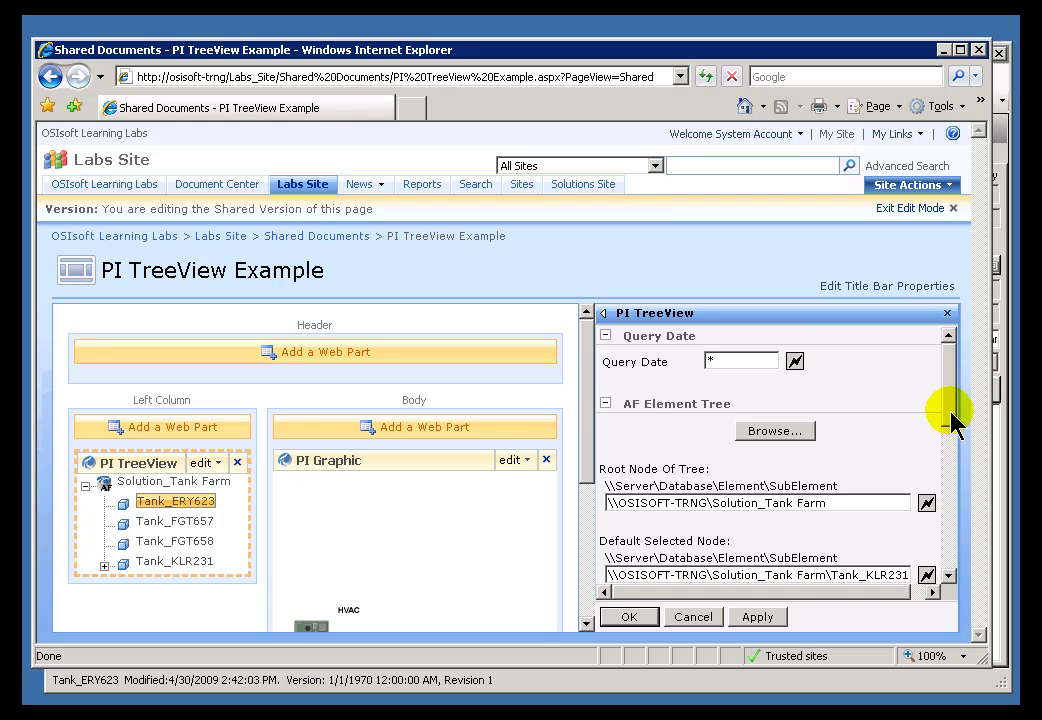
drag(952, 428, 950, 480)
click(607, 504)
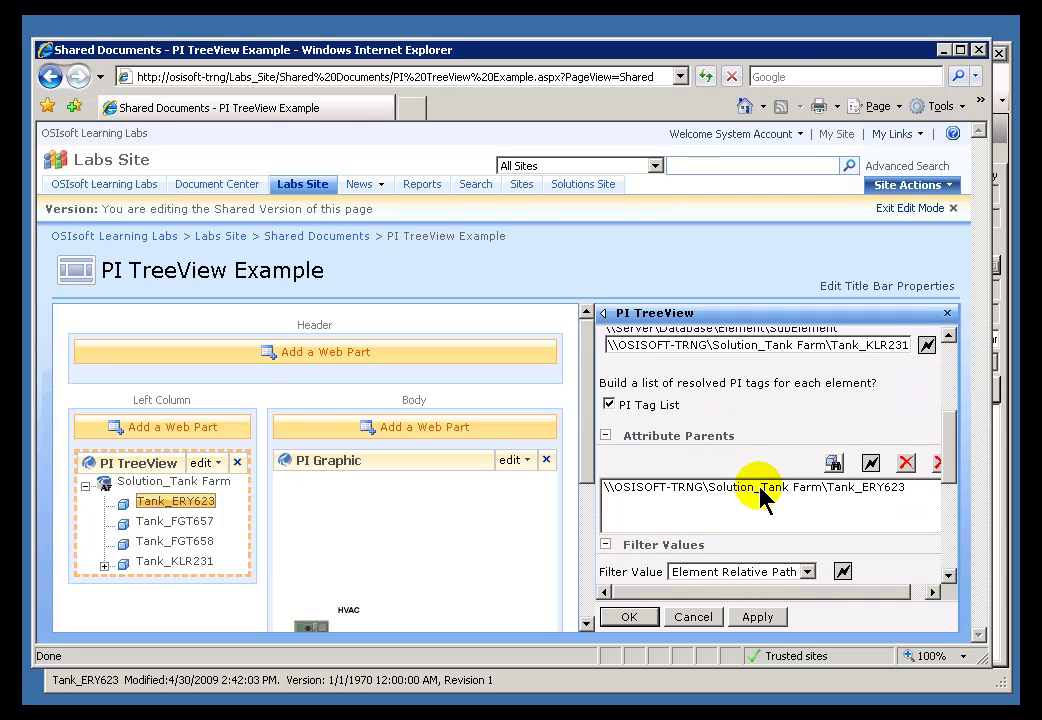
click(752, 497)
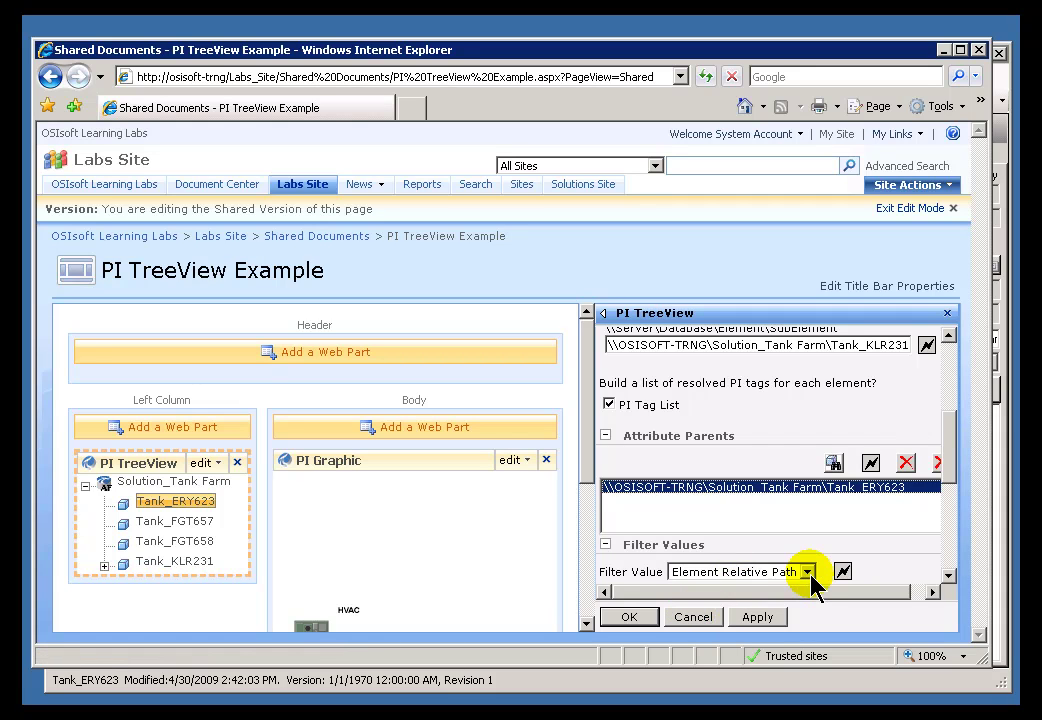
click(870, 463)
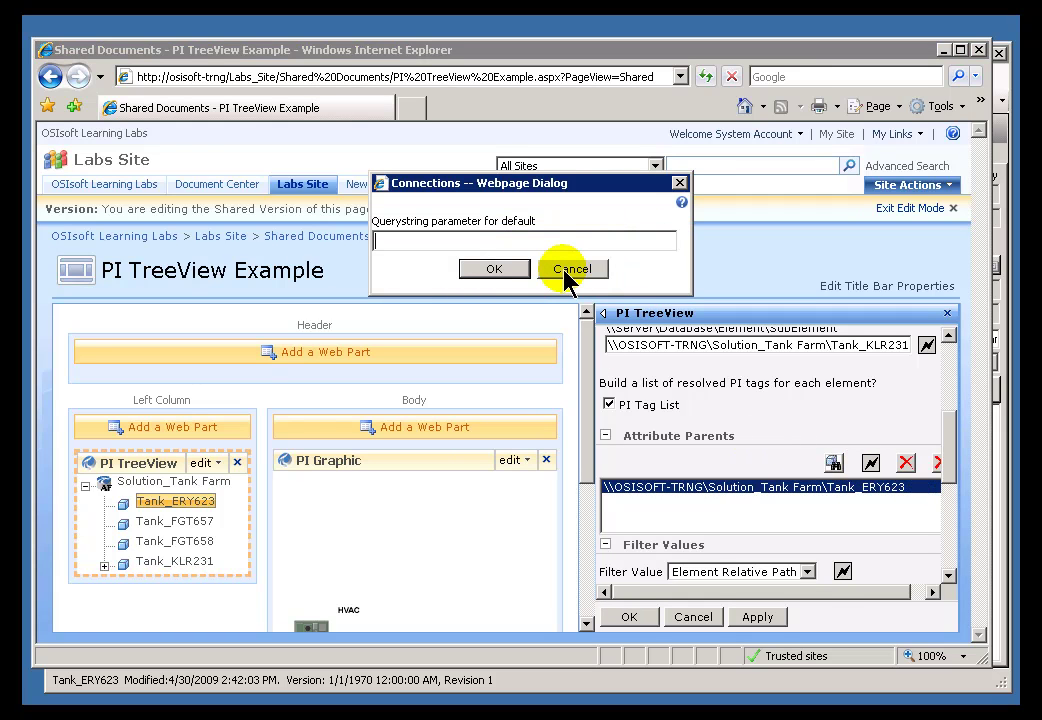
click(565, 278)
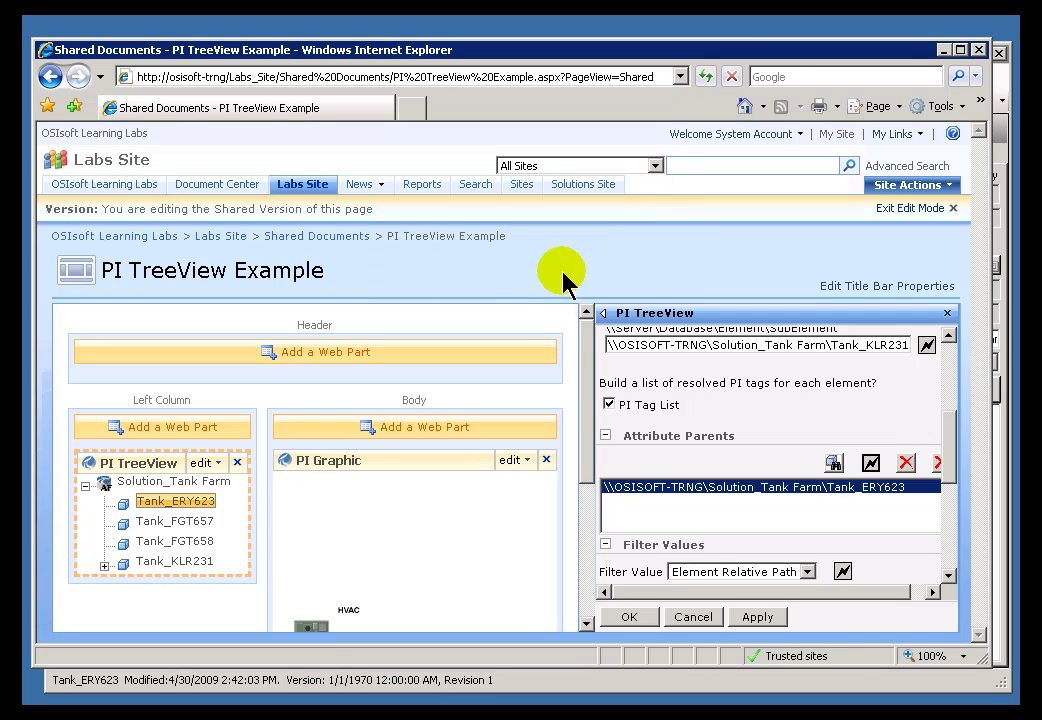